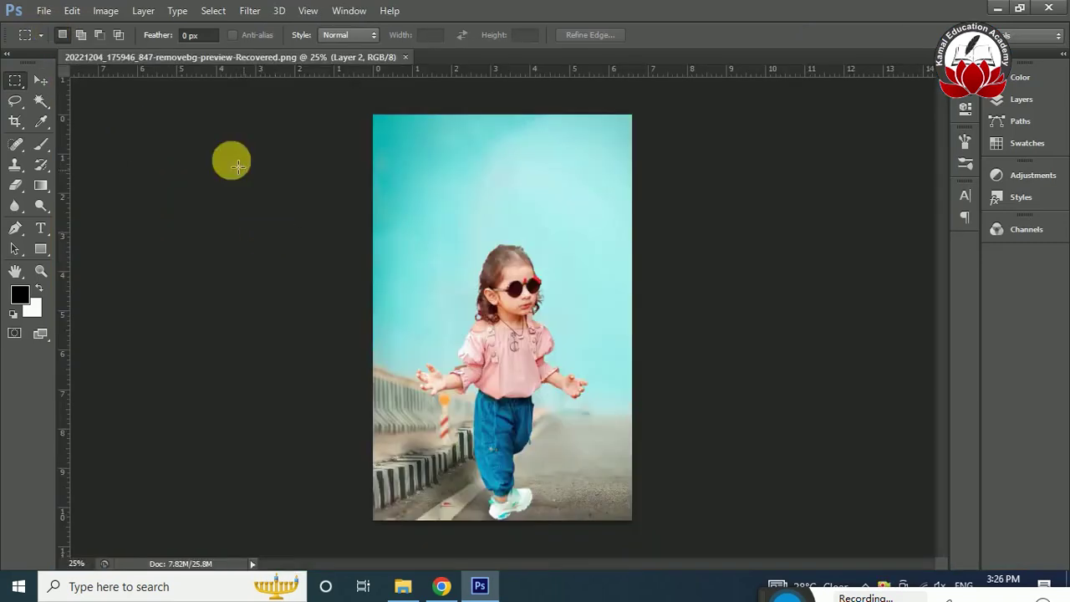
Close the photo and create a new white 1080 × 1080 px canvas at 150 ppi
left_click(407, 57)
left_click(43, 10)
left_click(53, 25)
left_click(520, 300)
left_click(502, 307)
double_click(432, 305)
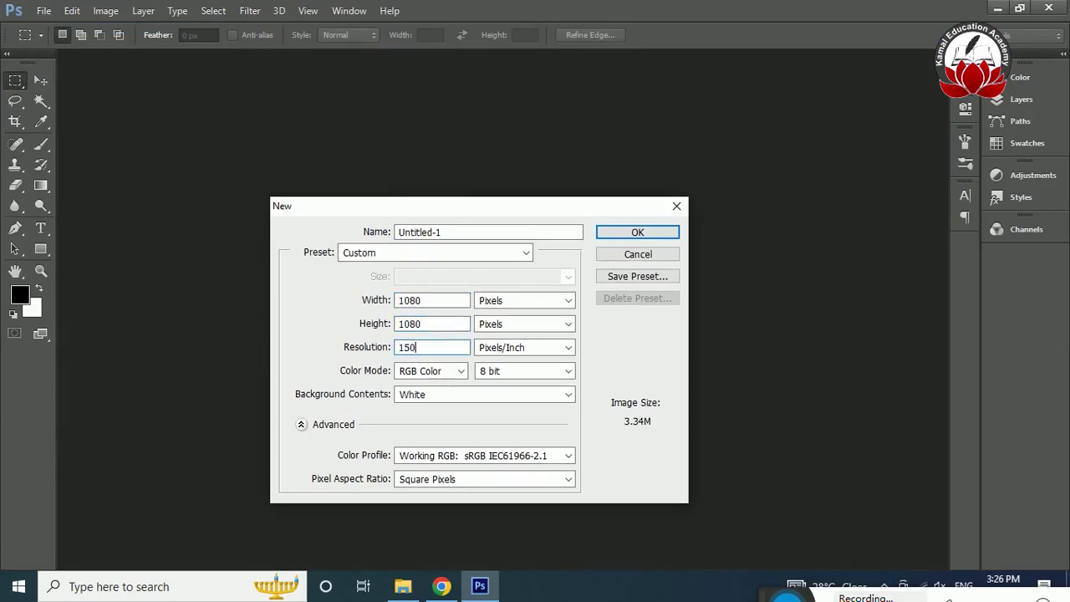
key("Return")
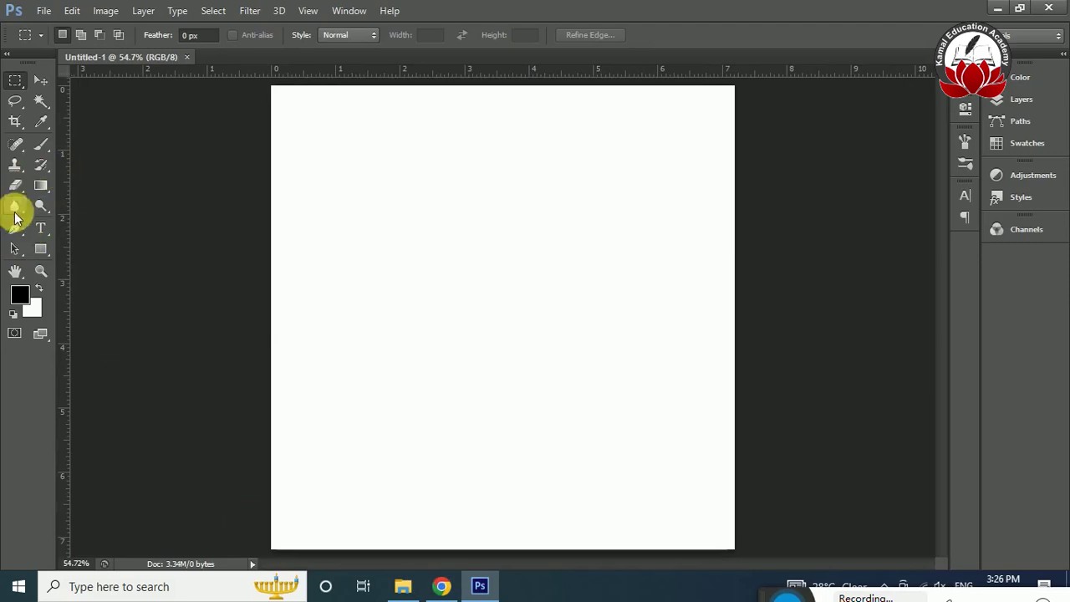
left_click(441, 586)
Type the word 'Life' on the blank canvas
key("alt+Tab")
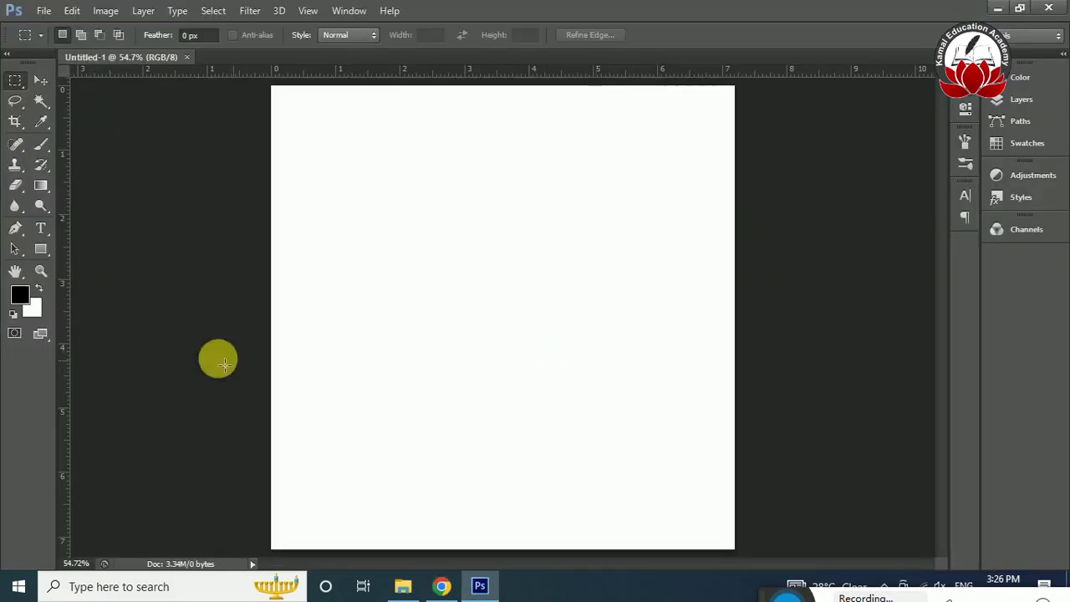
left_click(40, 231)
left_click(402, 285)
type("Life")
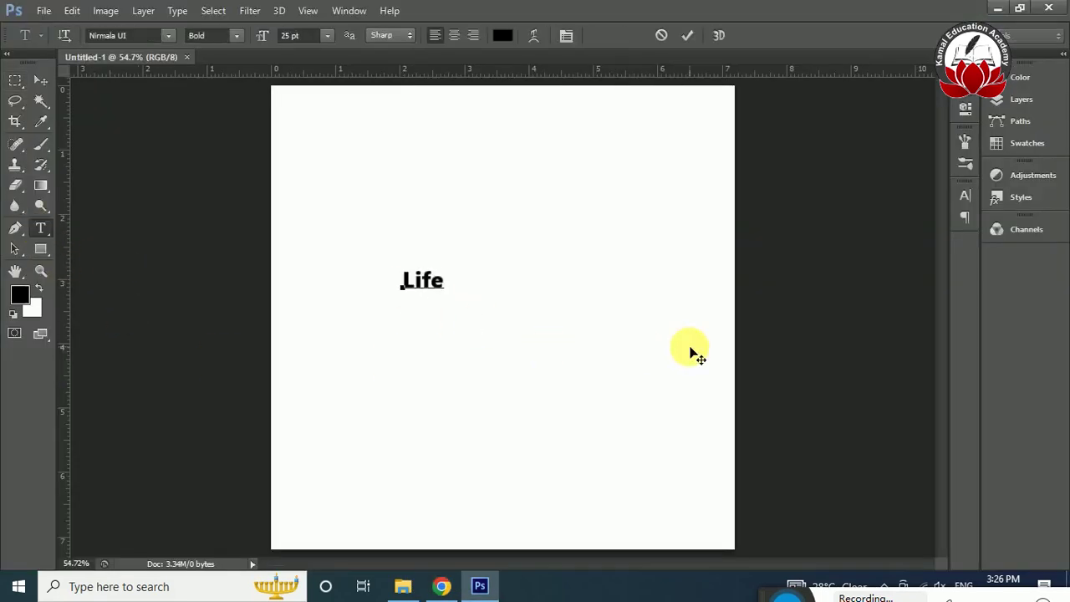
left_click(40, 80)
Enlarge 'Life' and move it up above the canvas centre
key("ctrl+t")
left_click_drag(445, 291, 508, 354)
mouse_move(492, 309)
left_mouse_down()
mouse_move(518, 215)
mouse_move(599, 294)
left_mouse_up()
key("Return")
key("ctrl+t")
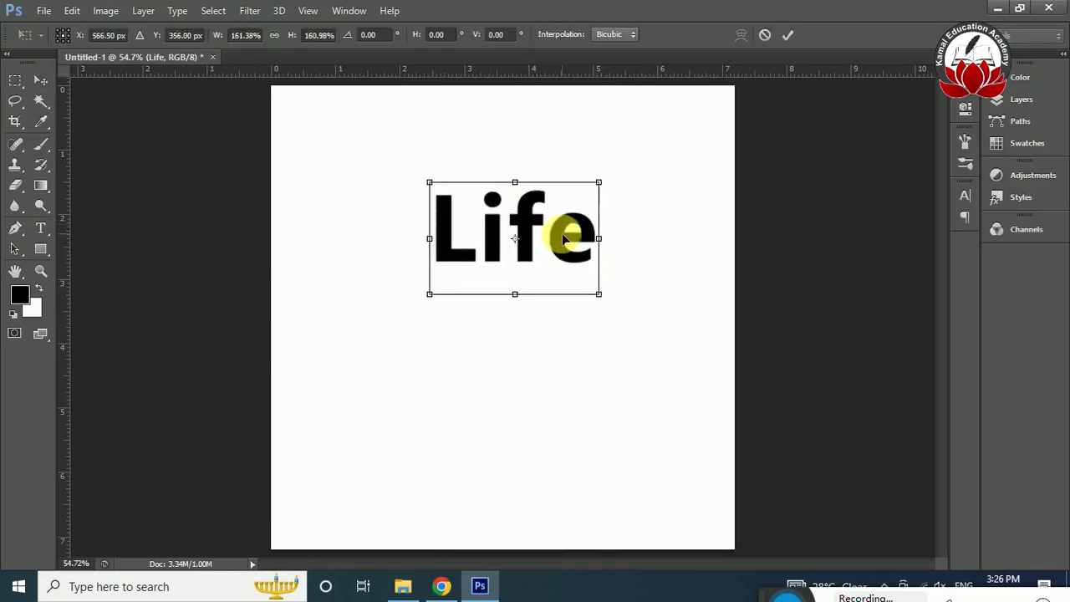
left_click_drag(565, 240, 538, 223)
key("Return")
Add vertical and horizontal guides crossing at the canvas centre
left_click_drag(65, 301, 487, 364)
left_click_drag(542, 71, 540, 317)
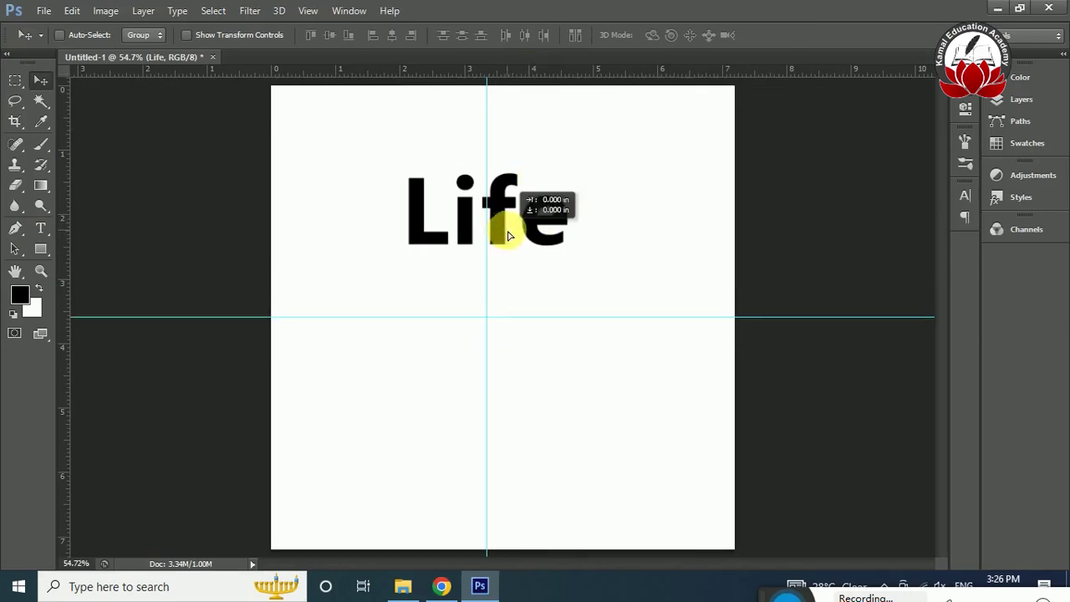
right_click(539, 224)
left_click(582, 242)
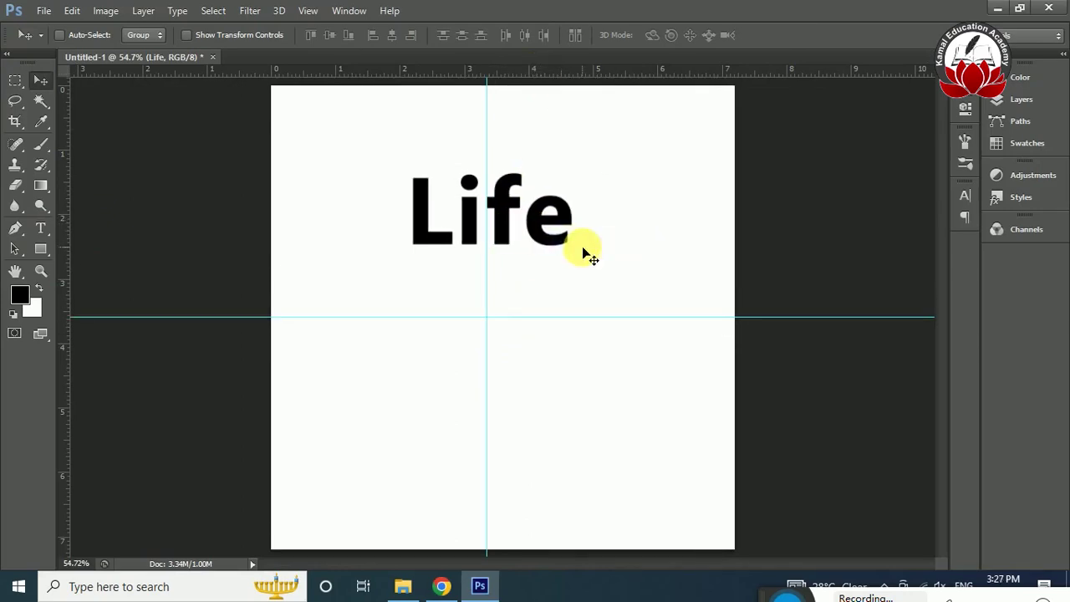
Change the font of 'Life' to the brush-script Riqage
key("t")
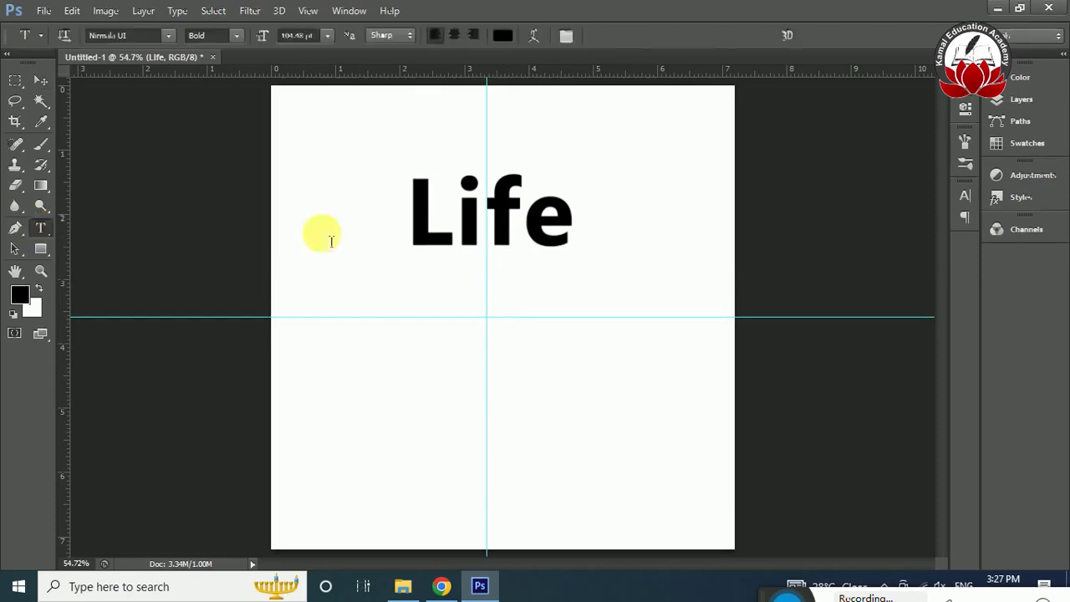
double_click(494, 230)
left_click(123, 37)
key("Down")
key("Down")
key("Down")
key("Down")
key("Down")
key("Down")
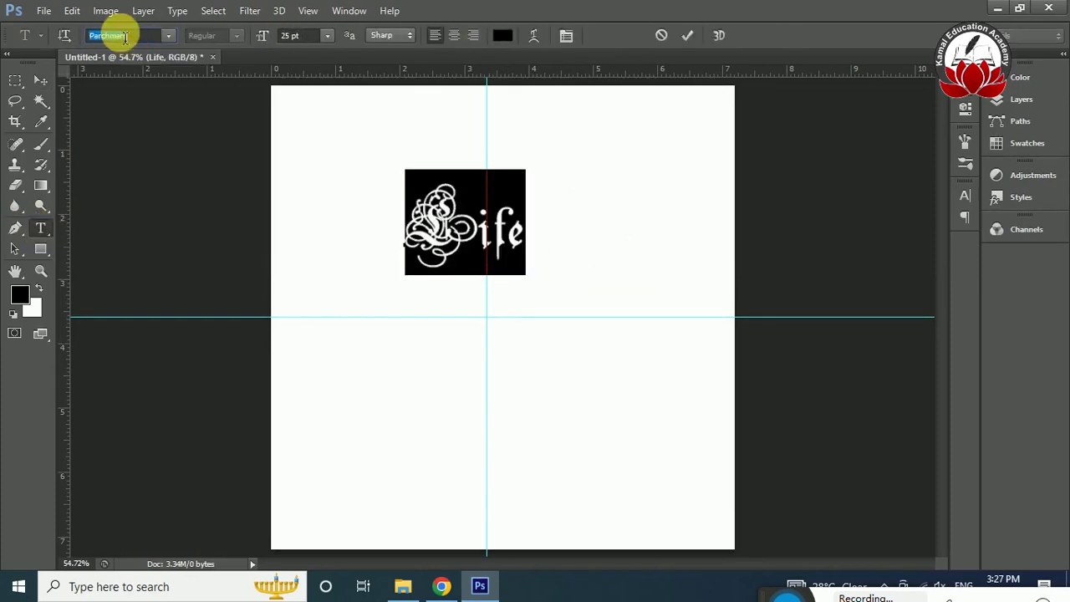
key("Down")
key("Down")
key("Down")
key("Down")
key("Down")
key("Down")
key("Down")
key("Down")
key("Down")
key("Down")
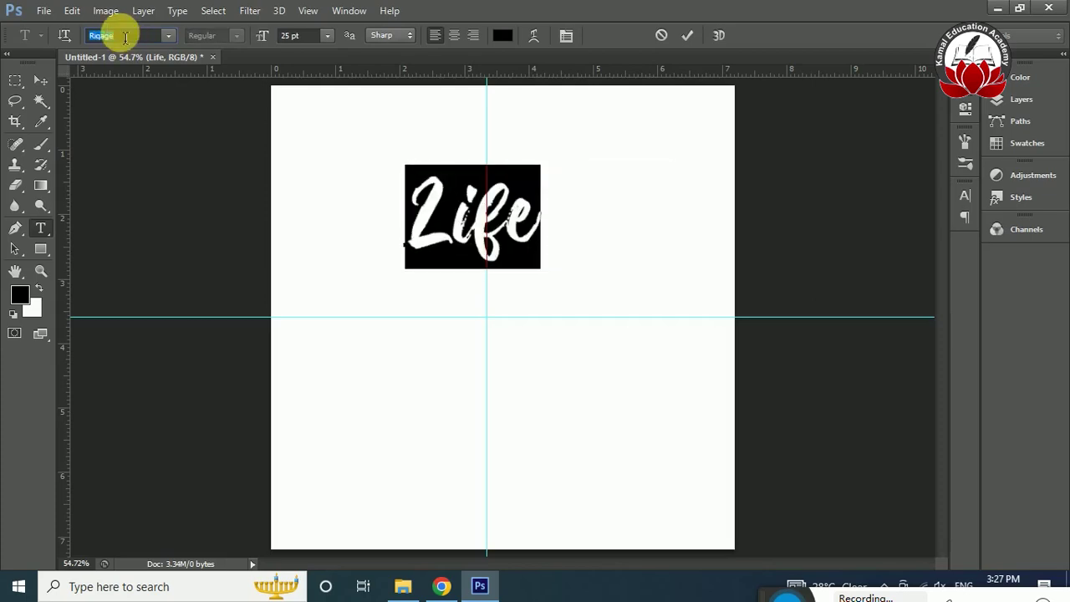
left_click(40, 79)
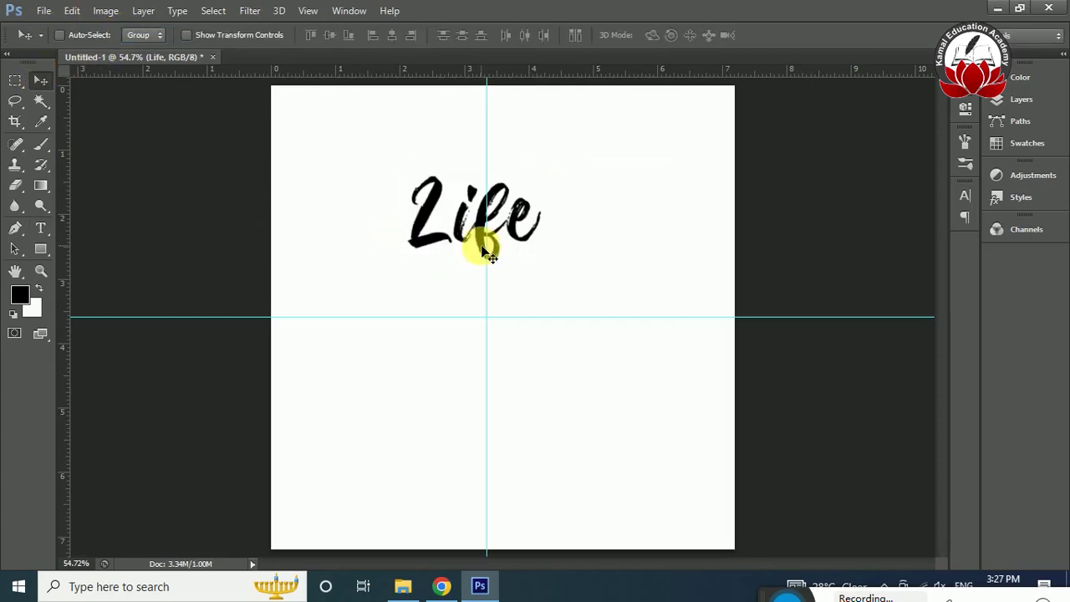
Enlarge 'Life' to about 138% and shift it slightly left and down
key("ctrl+t")
left_click_drag(553, 274, 605, 304)
mouse_move(515, 247)
left_mouse_down()
mouse_move(502, 251)
mouse_move(504, 261)
left_mouse_up()
Commit the enlarged 'Life' and bring up the Chrome quote results
key("Return")
left_click(40, 229)
key("alt+Tab")
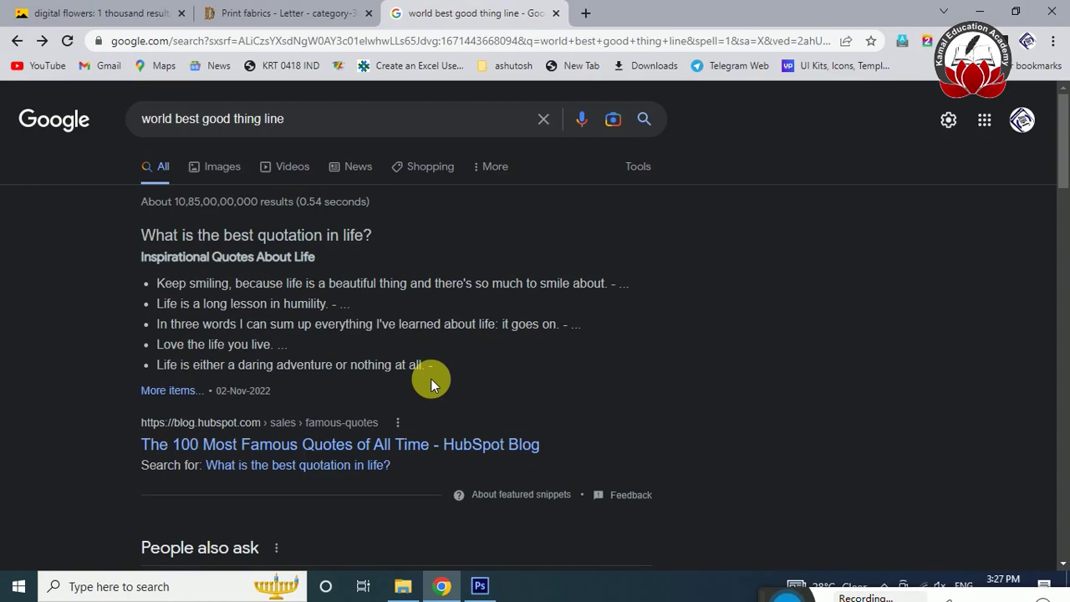
key("alt+Tab")
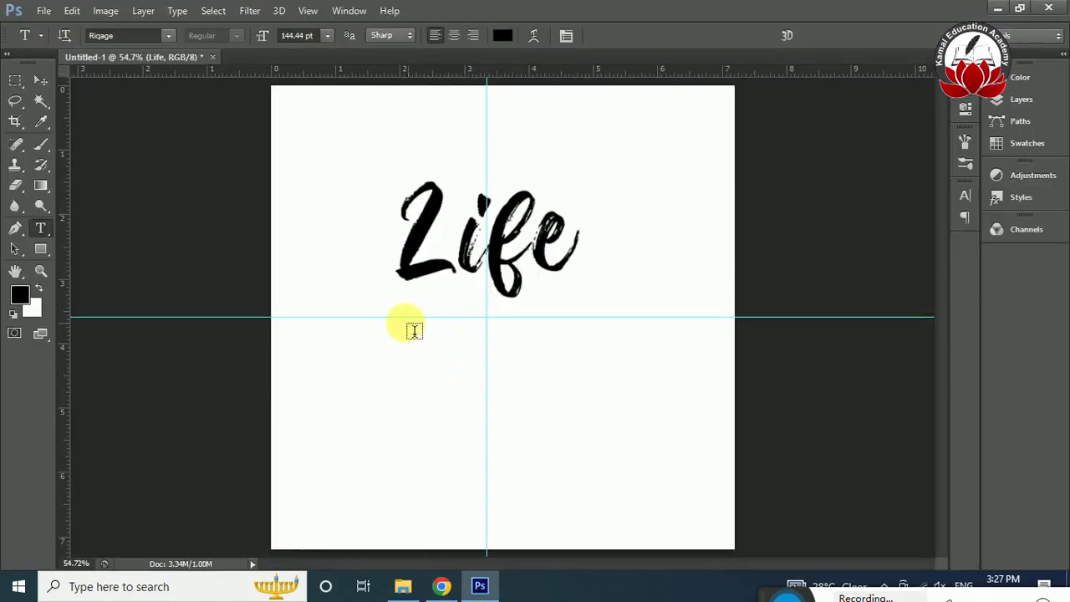
key("alt+Tab")
Copy 'is a long lesson' from the quote results and paste it under 'Life'
left_click_drag(183, 304, 258, 303)
key("ctrl+c")
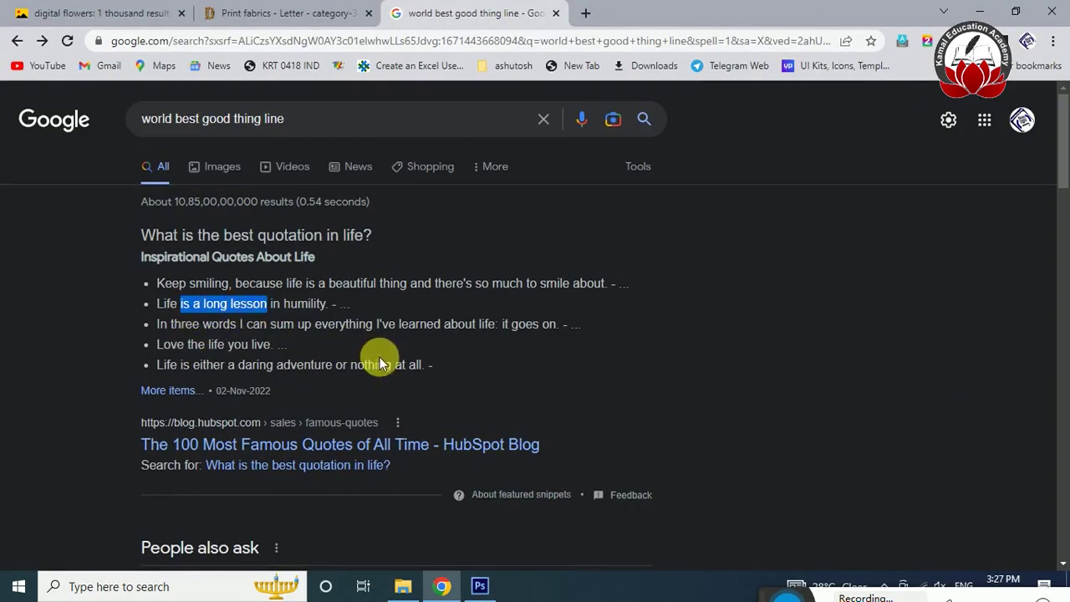
key("alt+Tab")
left_click(399, 317)
key("ctrl+v")
key("ctrl+a")
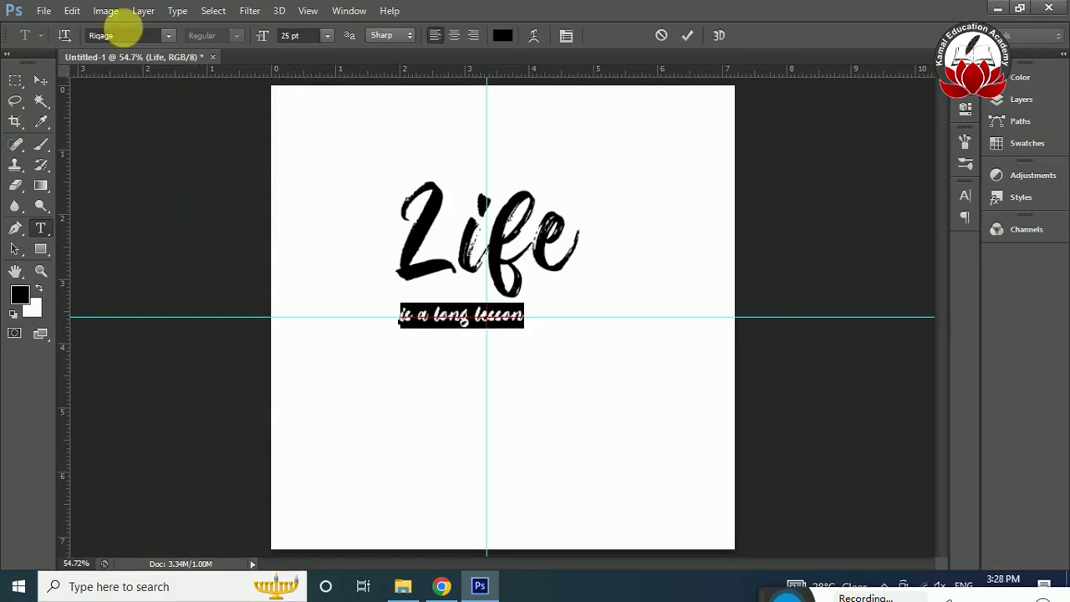
left_click(136, 35)
Set 'is a long lesson' in Rockwell, enlarge it and move it under 'Life'
type("Rockwell")
key("Return")
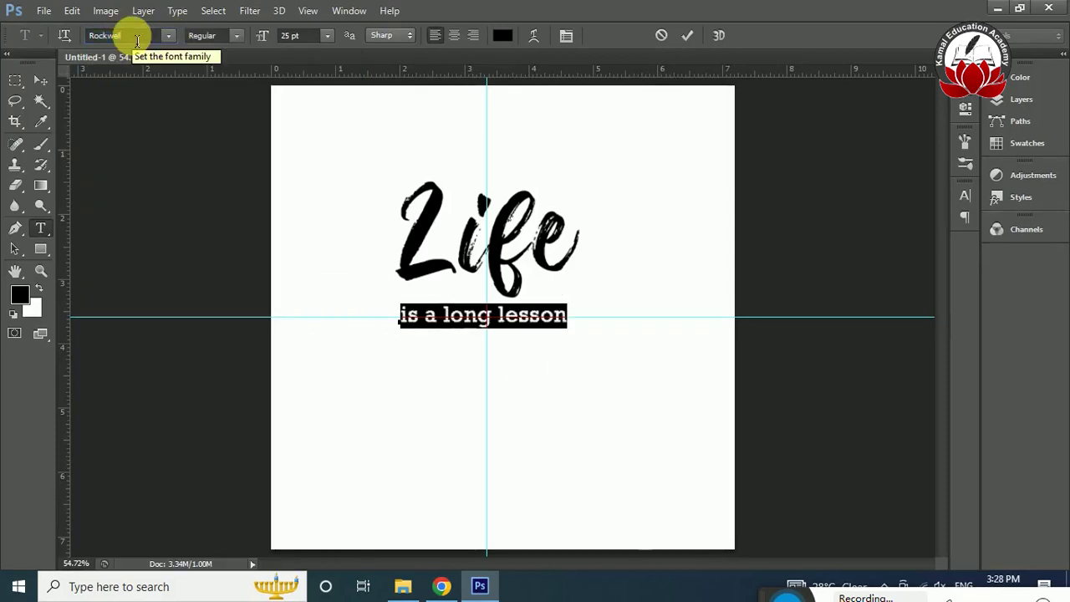
left_click(40, 80)
key("ctrl+t")
mouse_move(569, 328)
left_mouse_down()
mouse_move(583, 341)
mouse_move(596, 333)
left_mouse_up()
left_click_drag(535, 321, 538, 306)
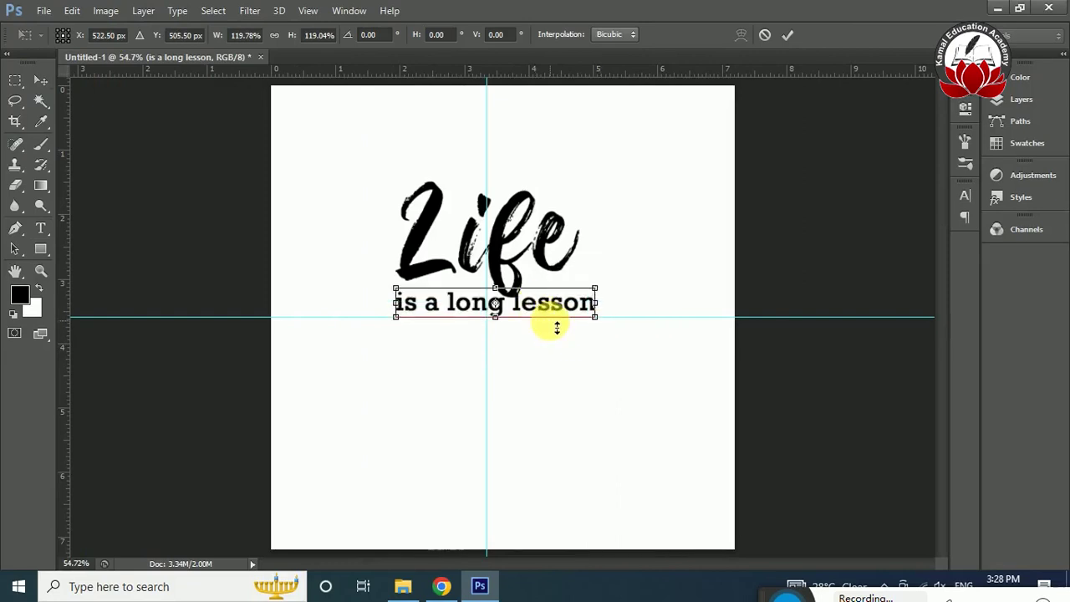
key("Return")
Widen the gap between 'long' and 'lesson' and nudge the line into place
left_click(40, 227)
left_click(514, 311)
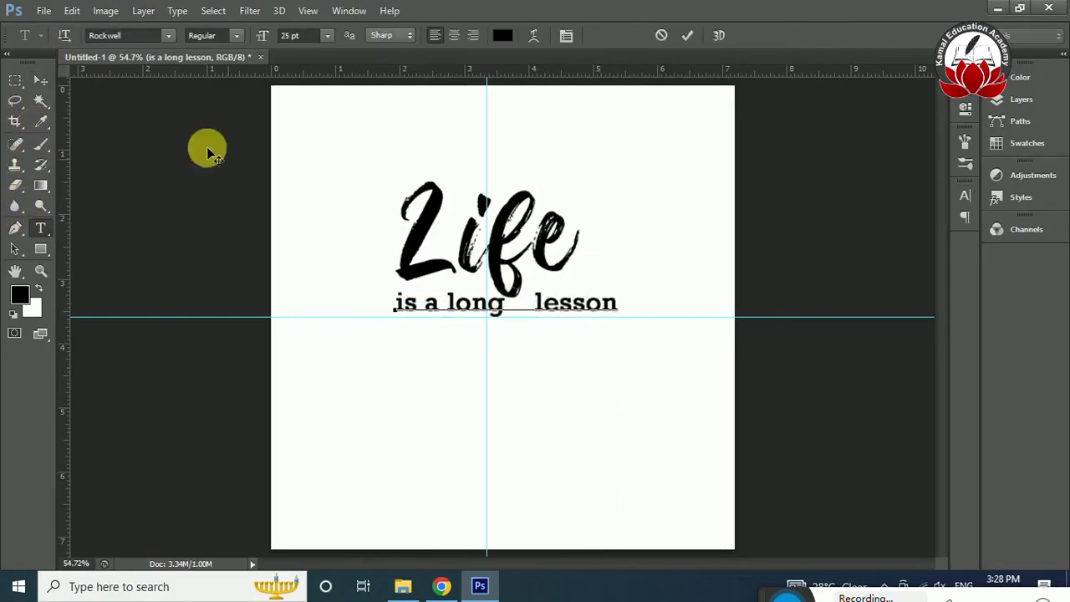
key("ctrl+Return")
key("v")
key("shift+Left")
key("shift+Left")
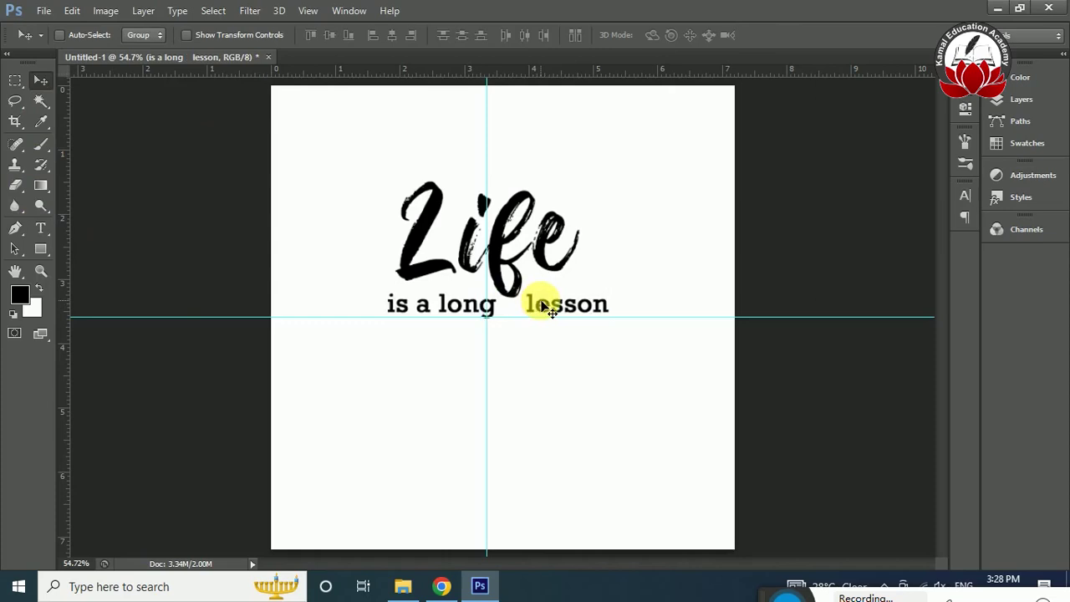
key("shift+Up")
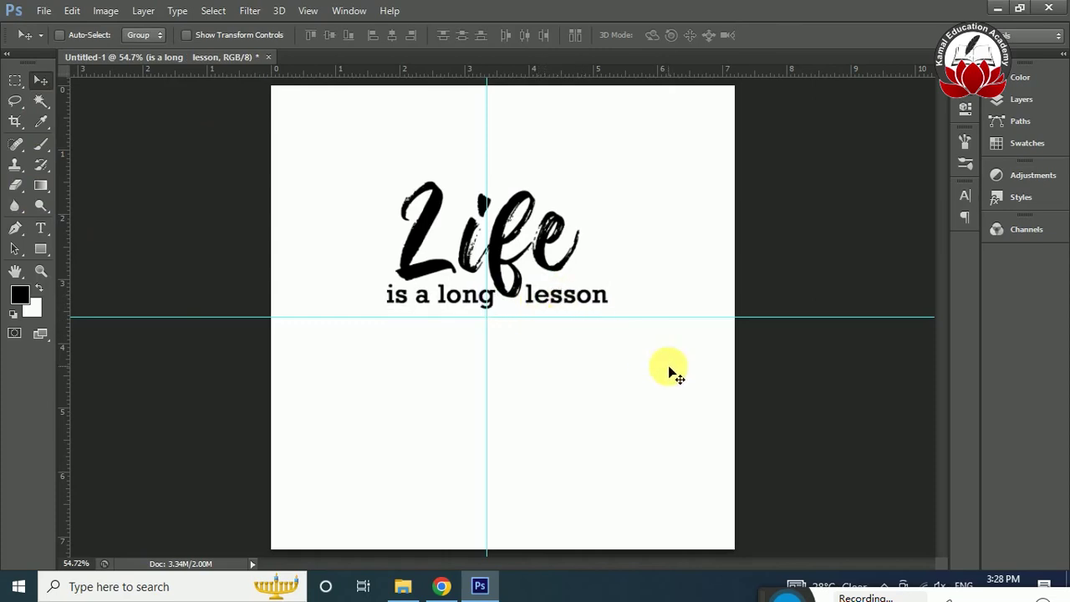
Select 'in humility' in the Chrome quote results for copying
key("alt+Tab")
left_click_drag(270, 304, 391, 311)
left_click_drag(284, 309, 353, 306)
key("alt+Tab")
Paste 'in humility.' as a new text line below the quote
key("t")
left_click(361, 376)
key("ctrl+v")
key("ctrl+a")
Preview several alternative fonts on the 'in humility.' line
left_click(169, 35)
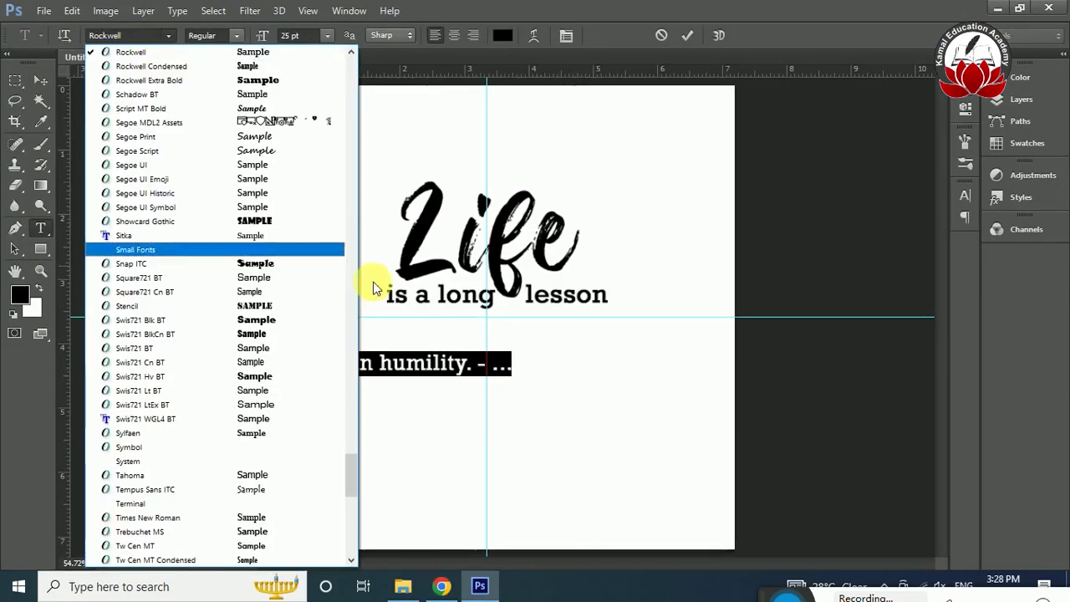
left_click(512, 372)
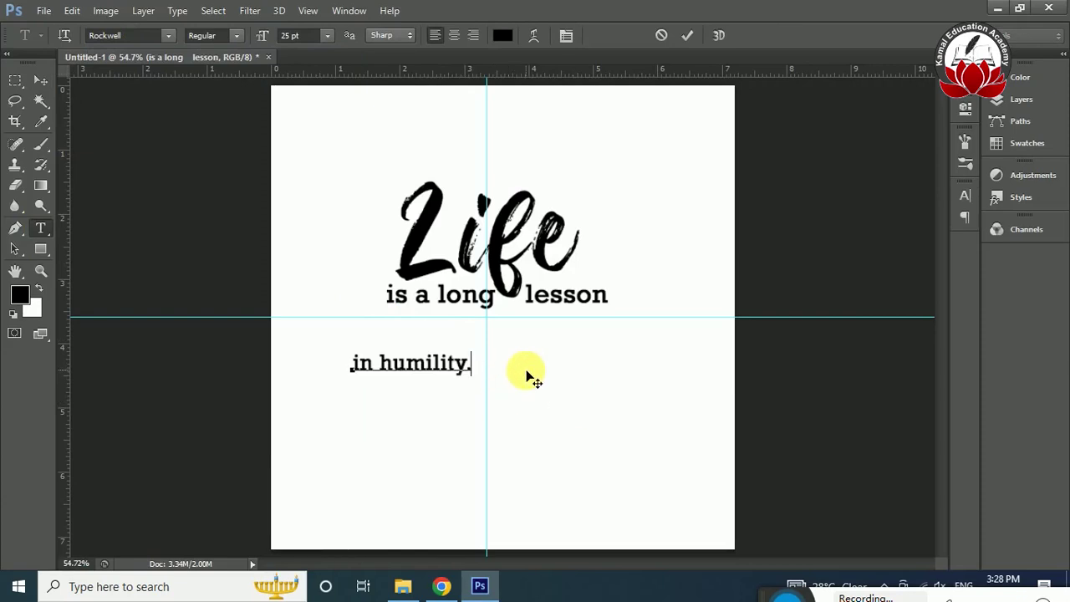
key("ctrl+a")
left_click(117, 35)
key("Down")
key("Down")
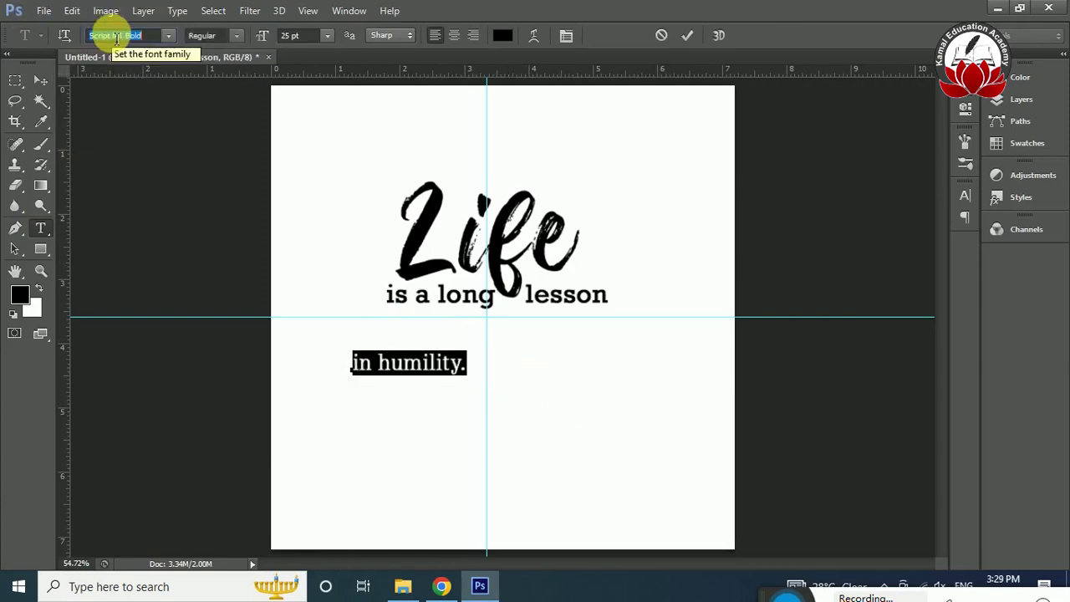
key("Down")
key("Down")
key("Down")
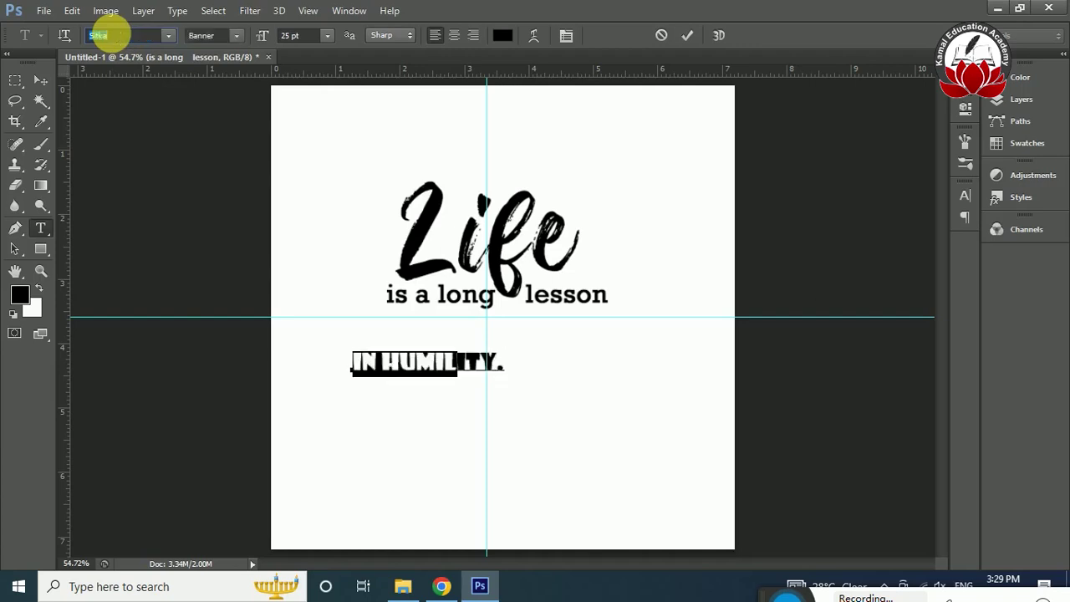
key("Return")
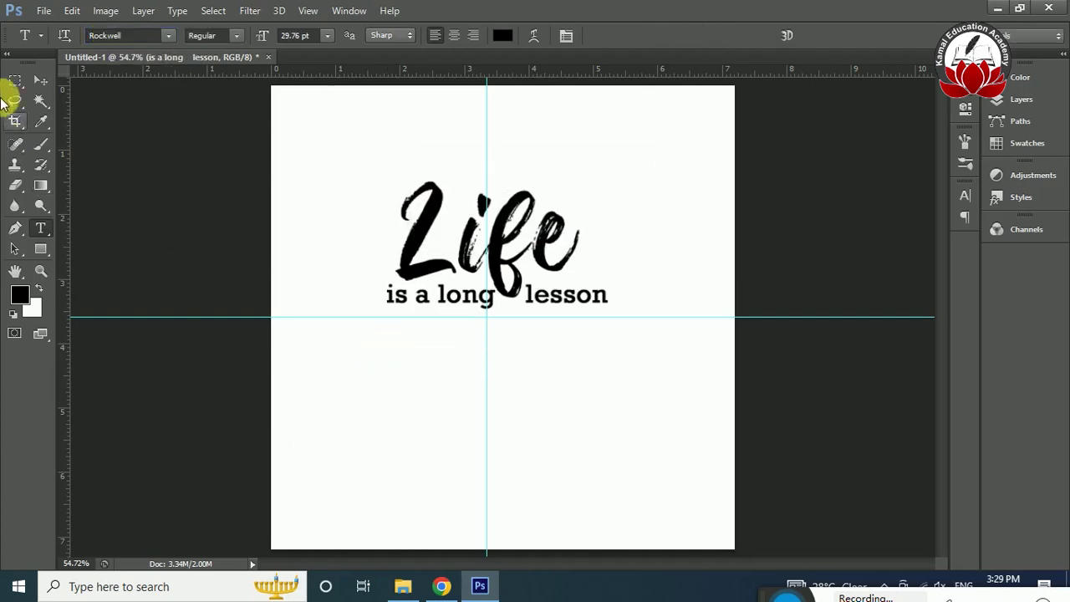
left_click(40, 80)
key("ctrl+t")
key("Escape")
Set the 'in humility.' line in the bold Analog Script font
left_click(40, 227)
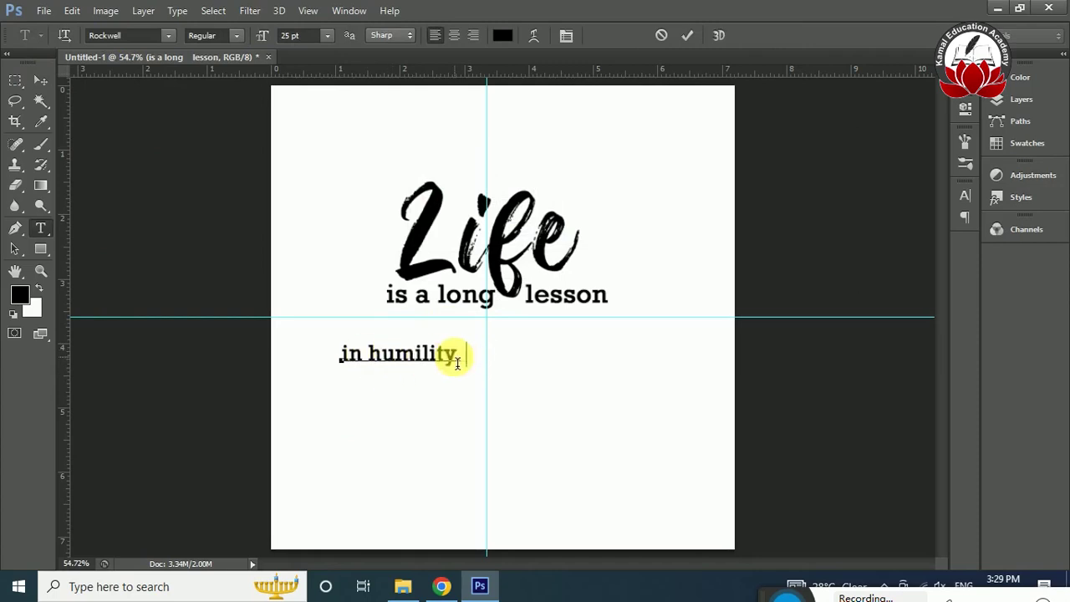
triple_click(458, 361)
left_click(168, 35)
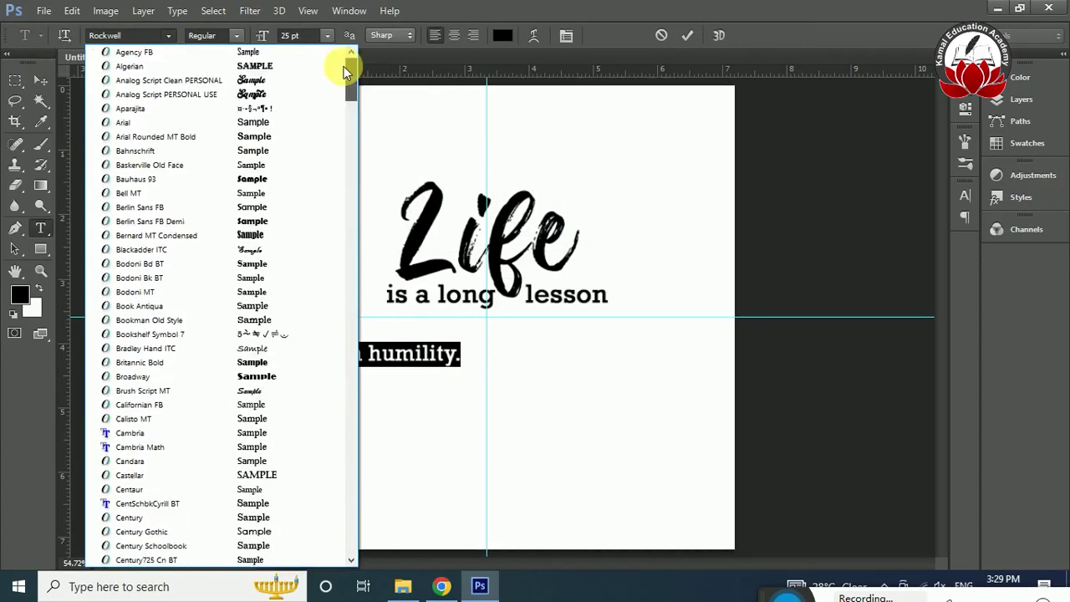
scroll(356, 79, "up", 15)
left_click(203, 52)
key("Down")
key("Down")
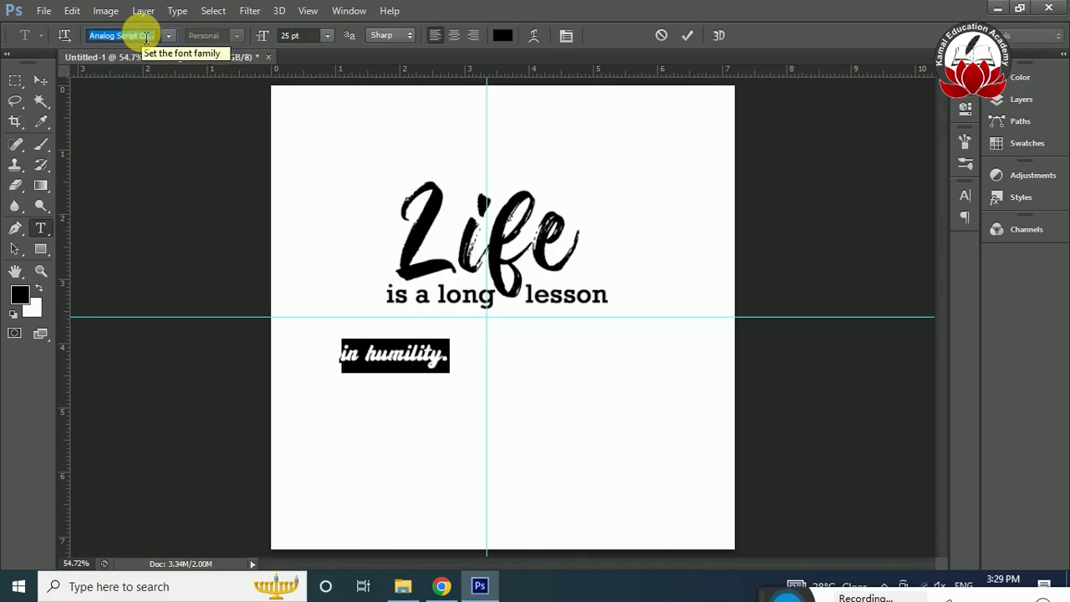
Move 'in humility.' under 'is a long lesson' and scale it to about 206%
left_click(41, 83)
mouse_move(418, 354)
left_mouse_down()
mouse_move(470, 326)
mouse_move(633, 382)
left_mouse_up()
key("ctrl+t")
left_click_drag(550, 365, 551, 352)
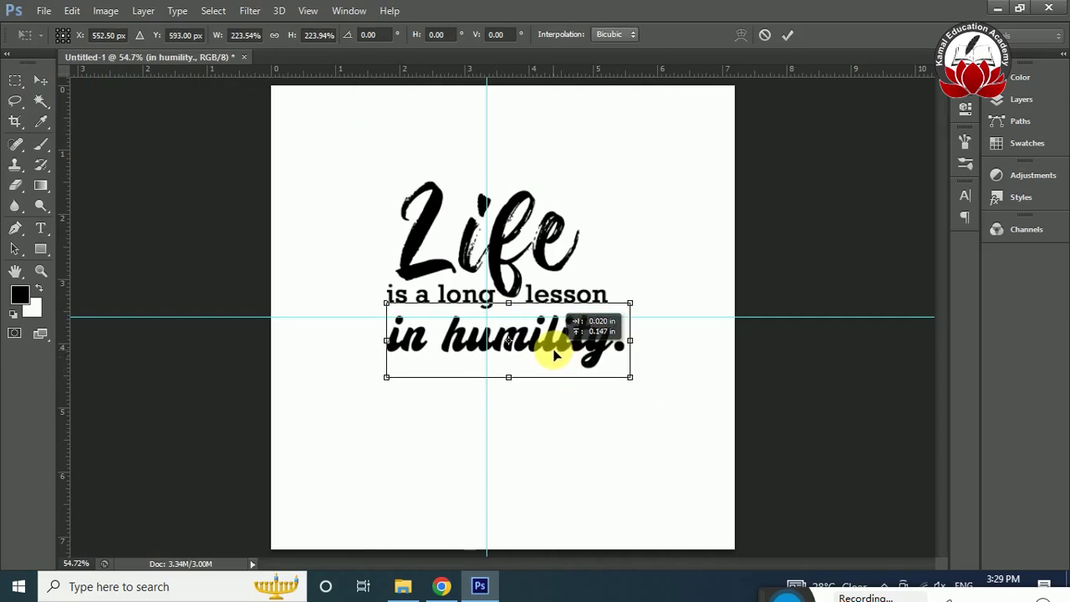
key("Left")
key("Left")
key("Left")
key("Up")
key("Up")
key("Up")
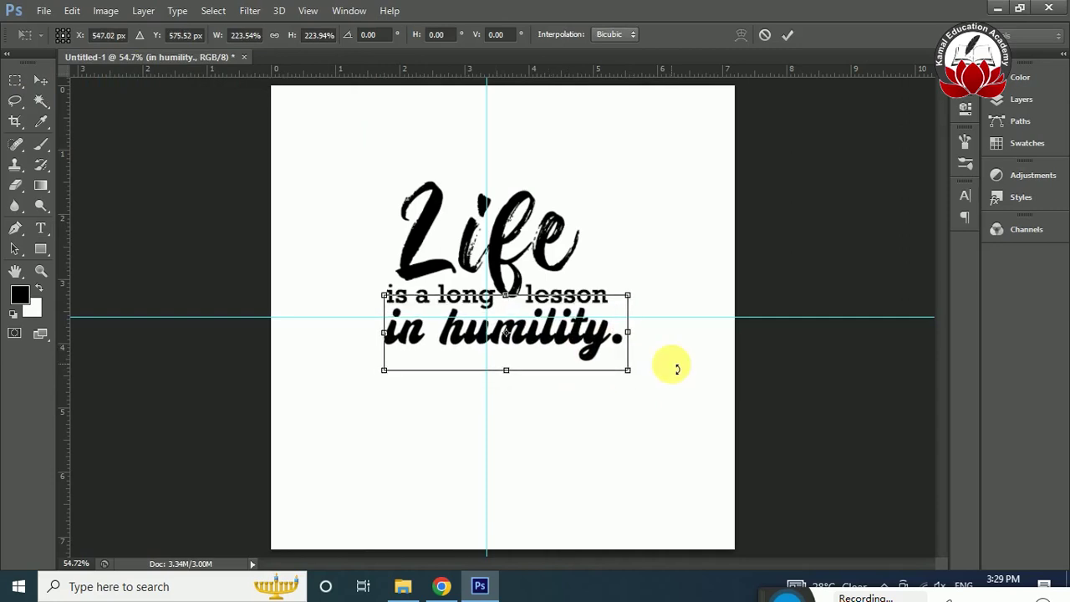
left_click_drag(629, 373, 607, 364)
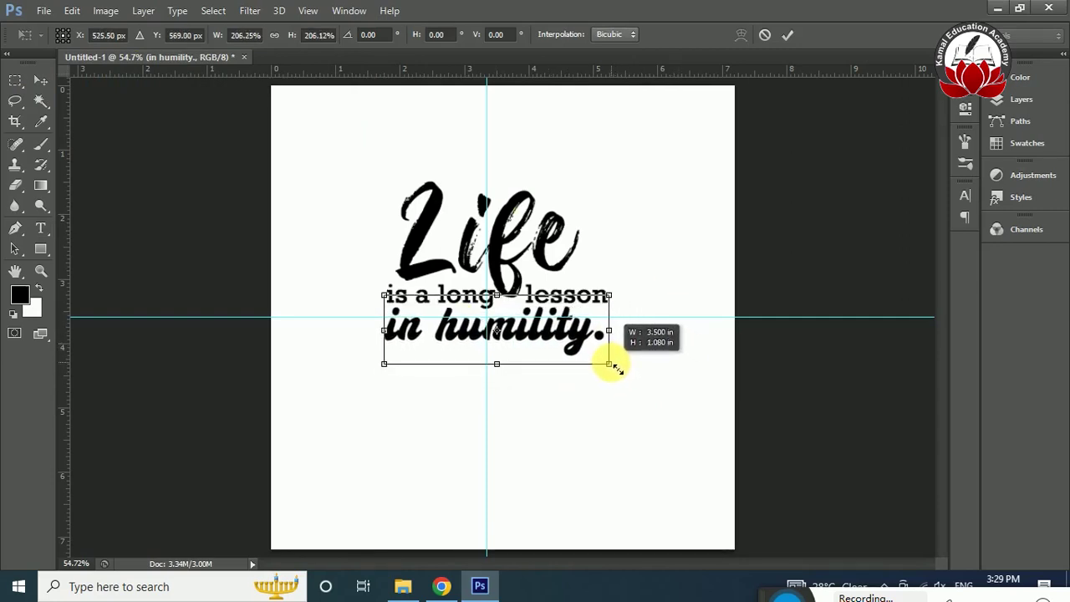
key("Return")
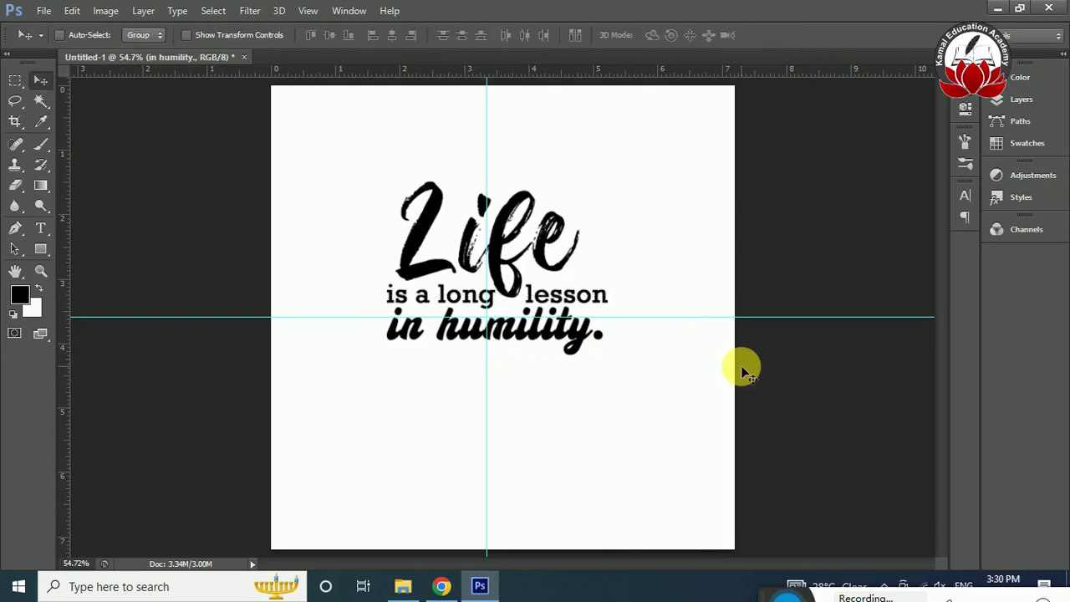
Nudge the 'in humility.' line down slightly
left_click(1020, 80)
left_click(1020, 80)
key("Down")
key("Down")
key("Down")
key("Down")
key("Down")
key("Down")
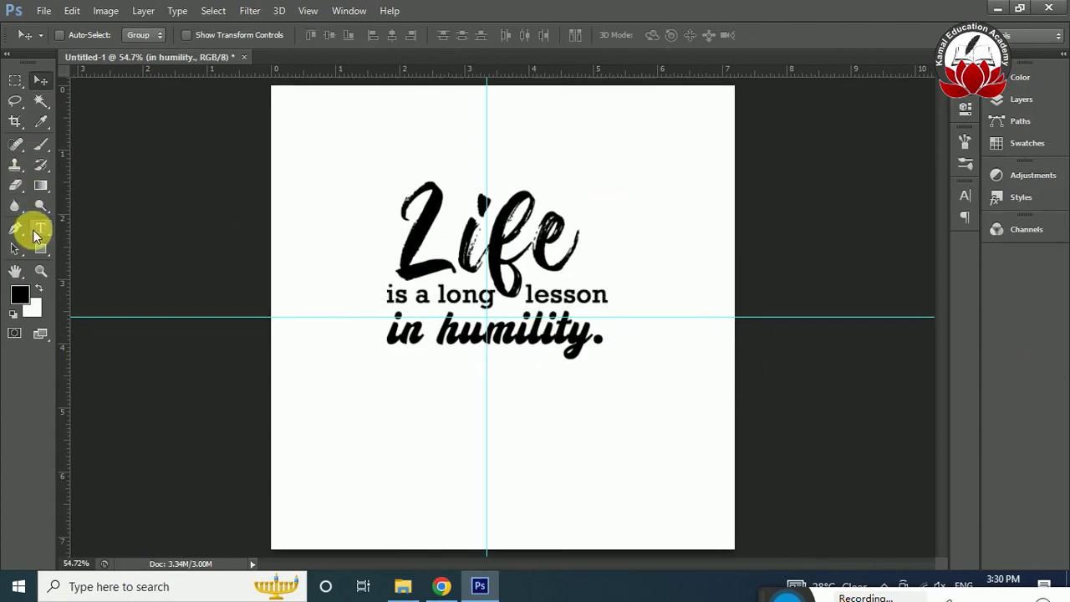
left_click(42, 248)
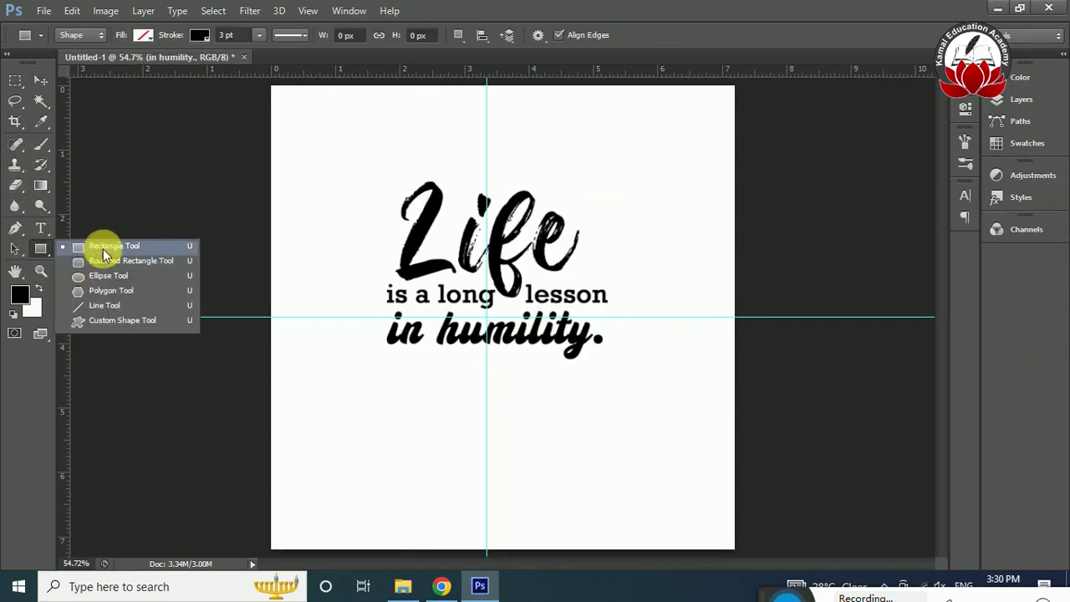
left_click(100, 245)
left_click(45, 82)
Pick the Brush tool with a 32 px tip and add a new empty Layer 1
key("b")
left_click(965, 142)
scroll(939, 260, "down", 5)
scroll(940, 223, "down", 3)
left_click(870, 222)
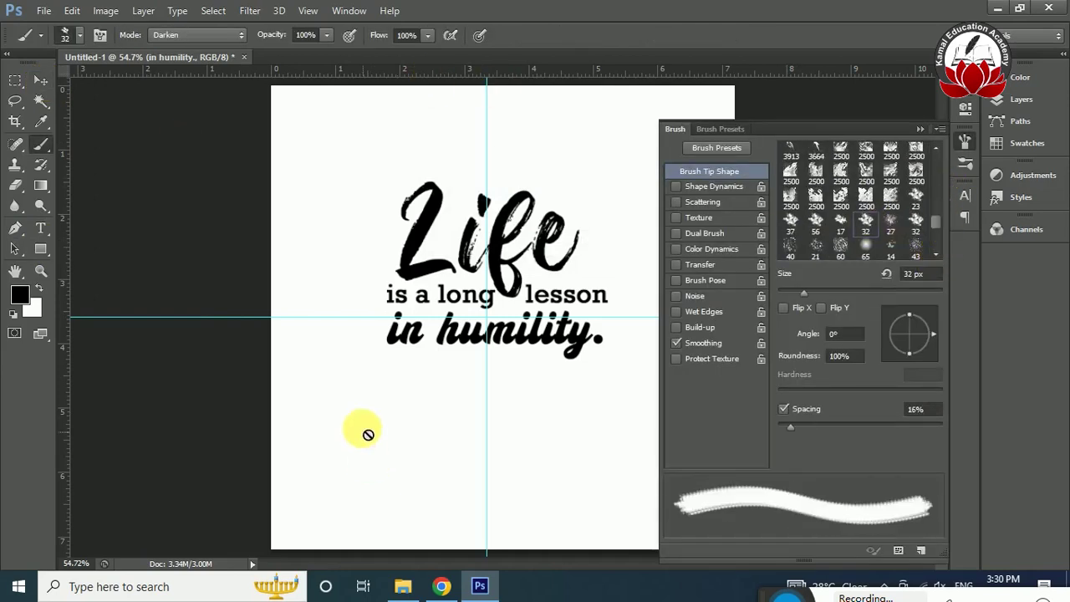
left_click(961, 178)
left_click(923, 251)
left_click(932, 442)
Paint and undo test strokes with the 32 px and a textured brush tip
left_click(332, 425)
left_click(651, 433, "shift")
key("ctrl+z")
left_click(790, 242)
left_click_drag(361, 423, 619, 427)
key("ctrl+z")
Choose the rough 24 px brush tip from the Brush panel
scroll(937, 213, "up", 2)
scroll(931, 209, "up", 2)
left_click(891, 205)
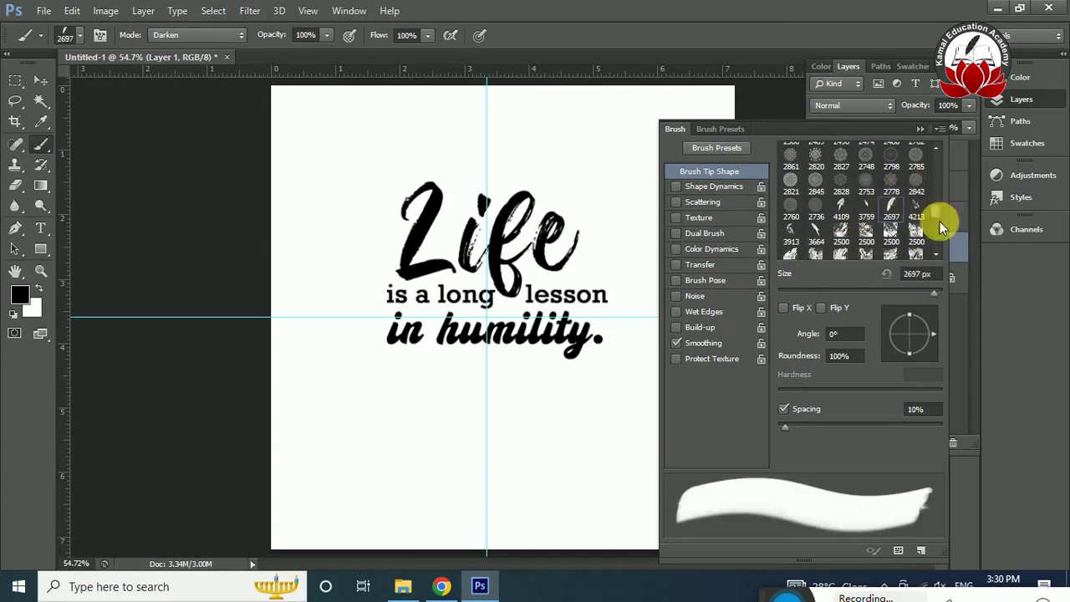
scroll(937, 213, "up", 3)
scroll(934, 203, "up", 3)
scroll(934, 196, "up", 3)
scroll(935, 191, "up", 3)
scroll(936, 188, "up", 3)
scroll(935, 177, "up", 3)
left_click(865, 207)
Test the rough brush, undo the stroke, and enlarge it to 175 px
left_click_drag(349, 386, 570, 381)
key("ctrl+z")
key("bracketright")
key("bracketright")
key("bracketright")
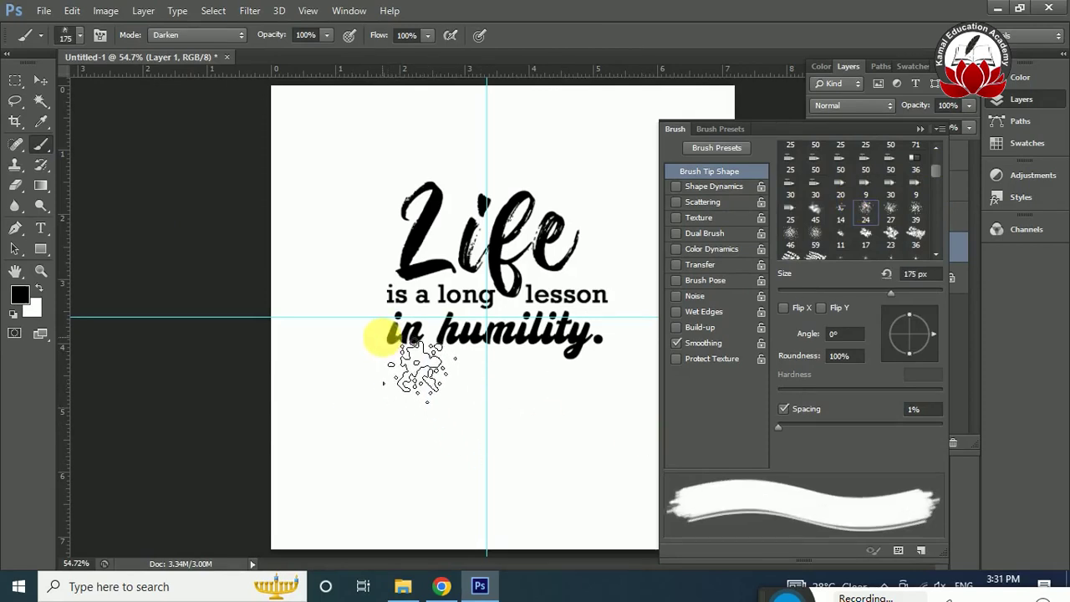
Paint a thick black rough stroke across 'in humility.' and flatten it to about 71% height
left_click_drag(381, 336, 623, 337)
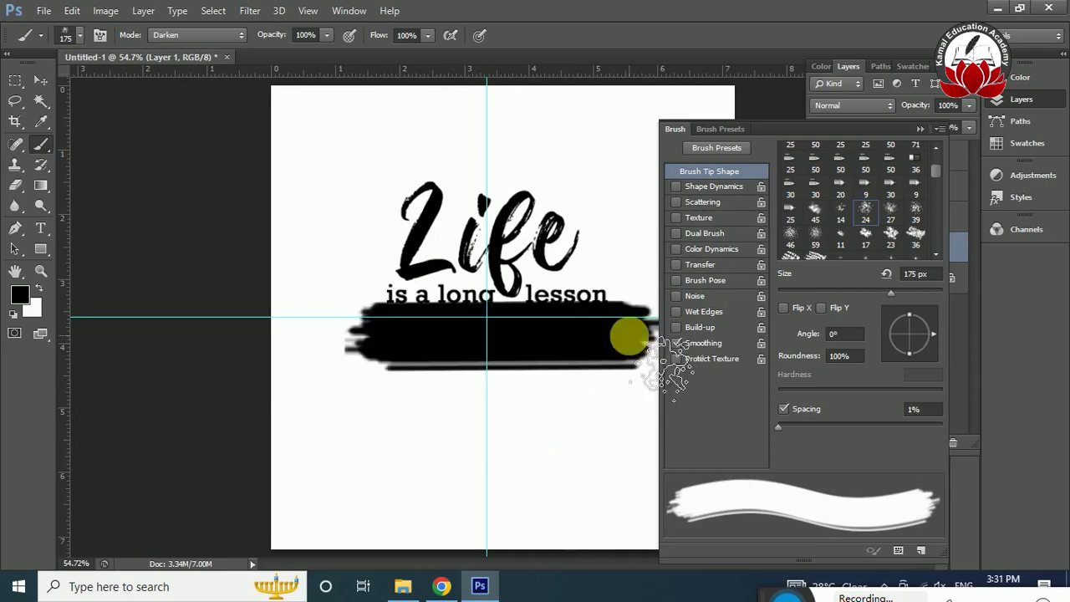
left_click(41, 81)
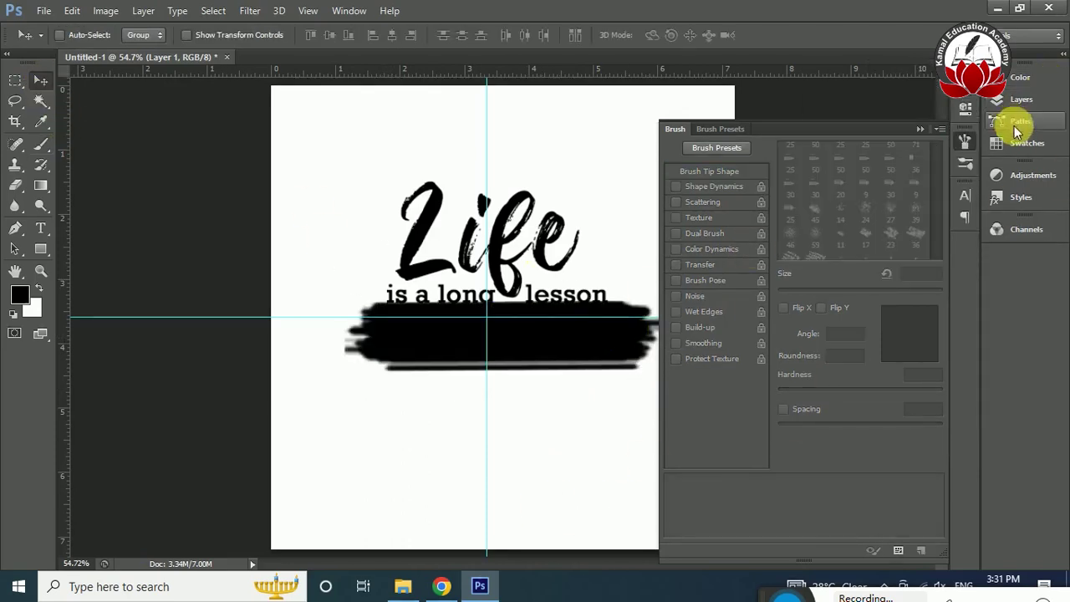
key("ctrl+t")
left_click_drag(502, 314, 492, 321)
left_click_drag(505, 372, 528, 341)
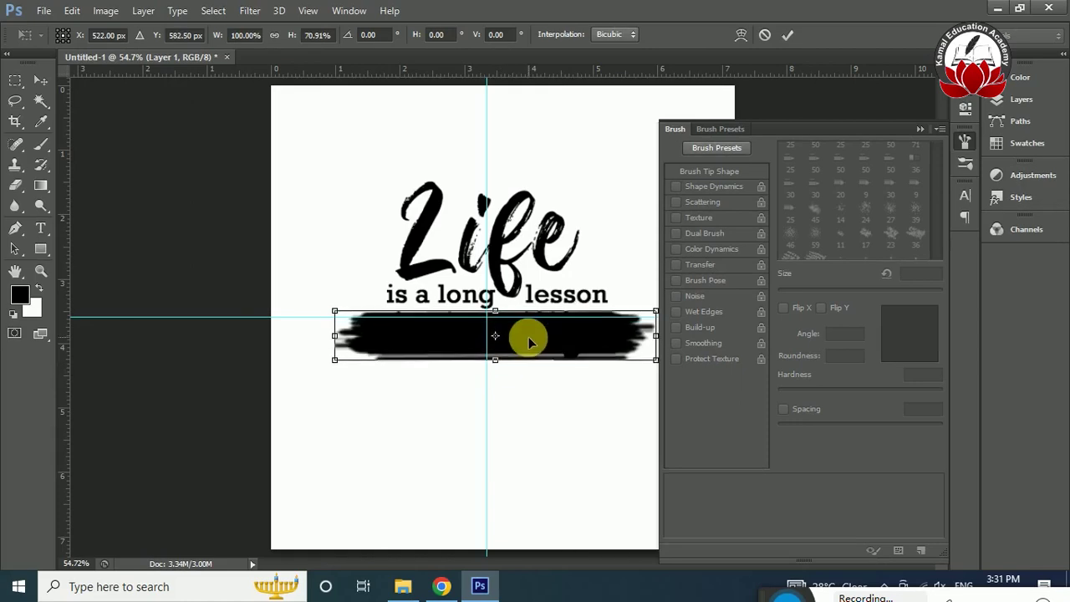
key("Return")
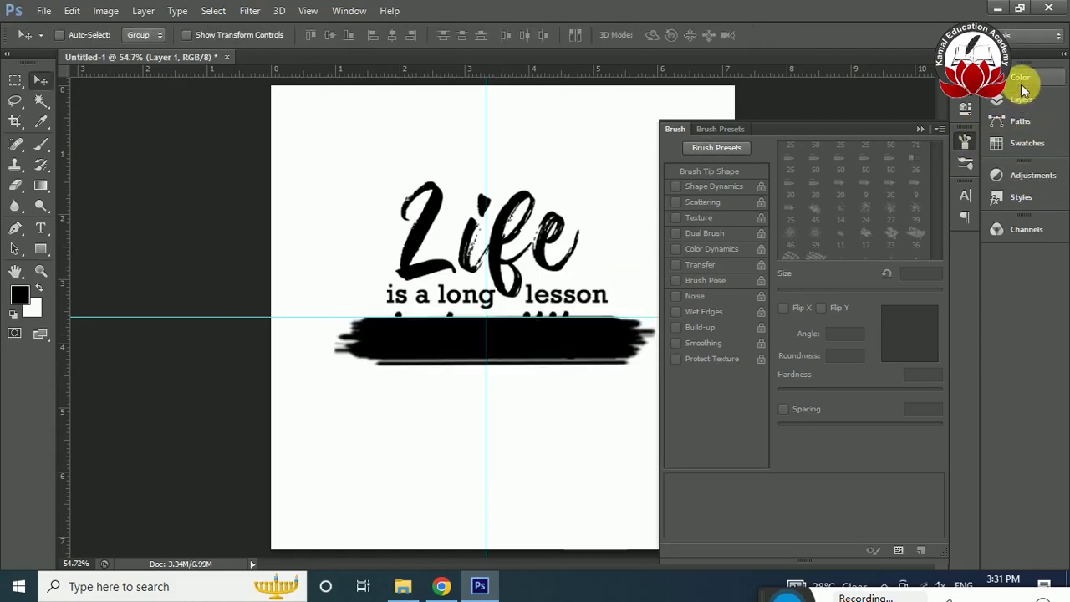
In the 'in humility.' layer style, replace the red Color Overlay with a Gradient Overlay
left_click(1022, 90)
left_click(1022, 101)
left_click(911, 216)
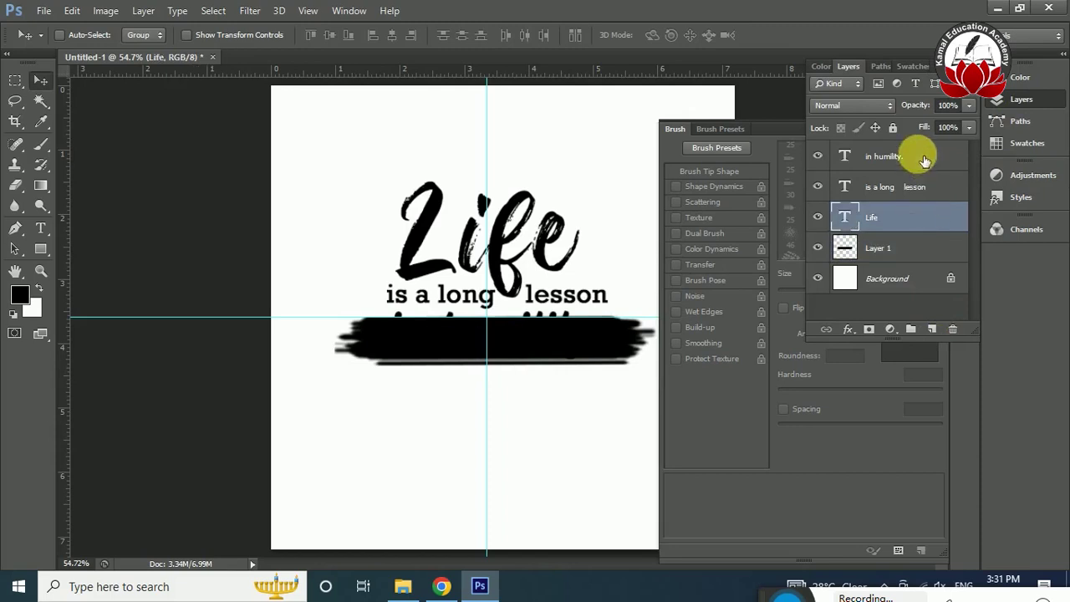
right_click(926, 165)
left_click(632, 71)
left_click(723, 217)
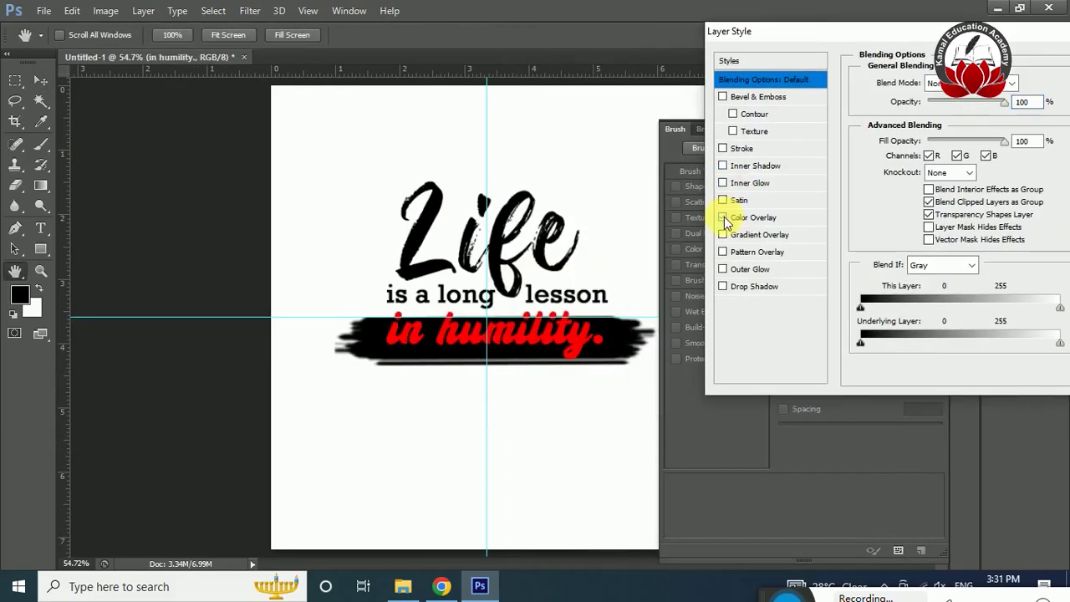
left_click(723, 219)
left_click(756, 237)
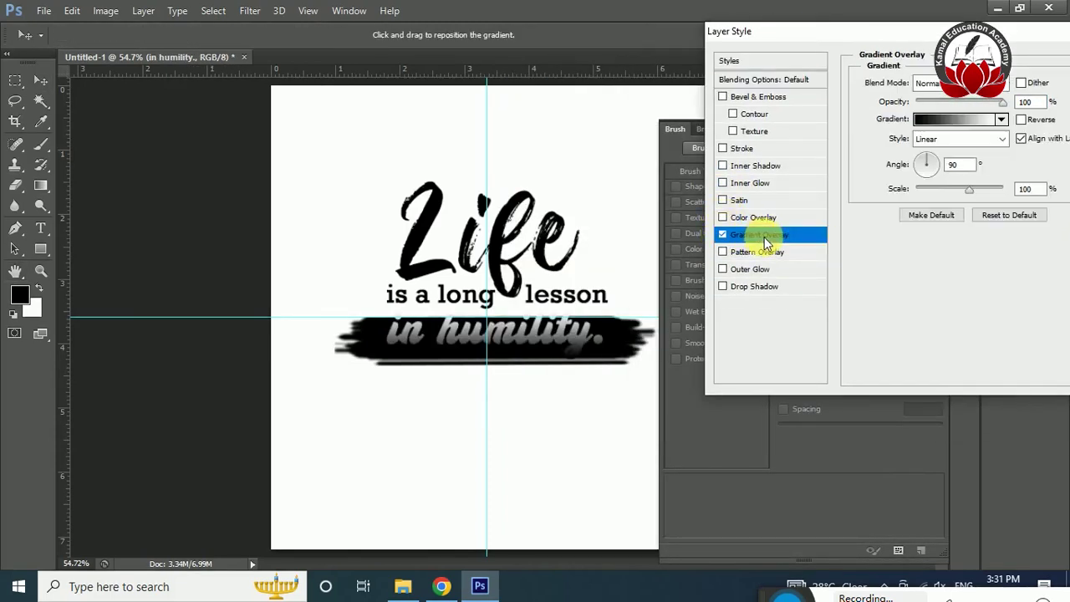
Unalign and reverse the gradient, enlarge its scale, and move the black stop to 40%
left_click(1023, 138)
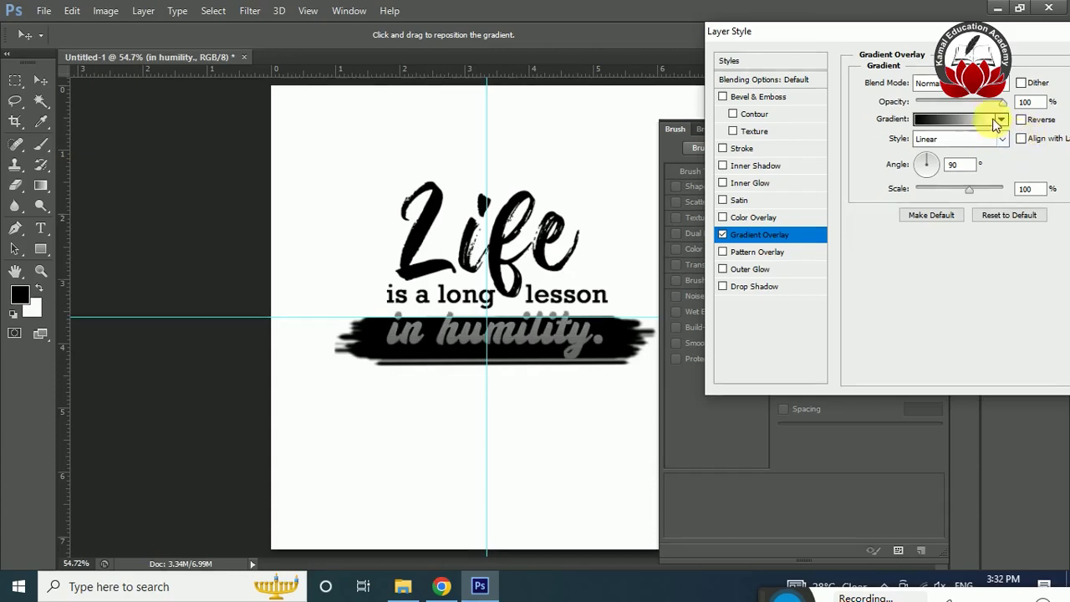
mouse_move(919, 201)
left_mouse_down()
mouse_move(982, 202)
mouse_move(906, 201)
left_mouse_up()
left_click(1021, 119)
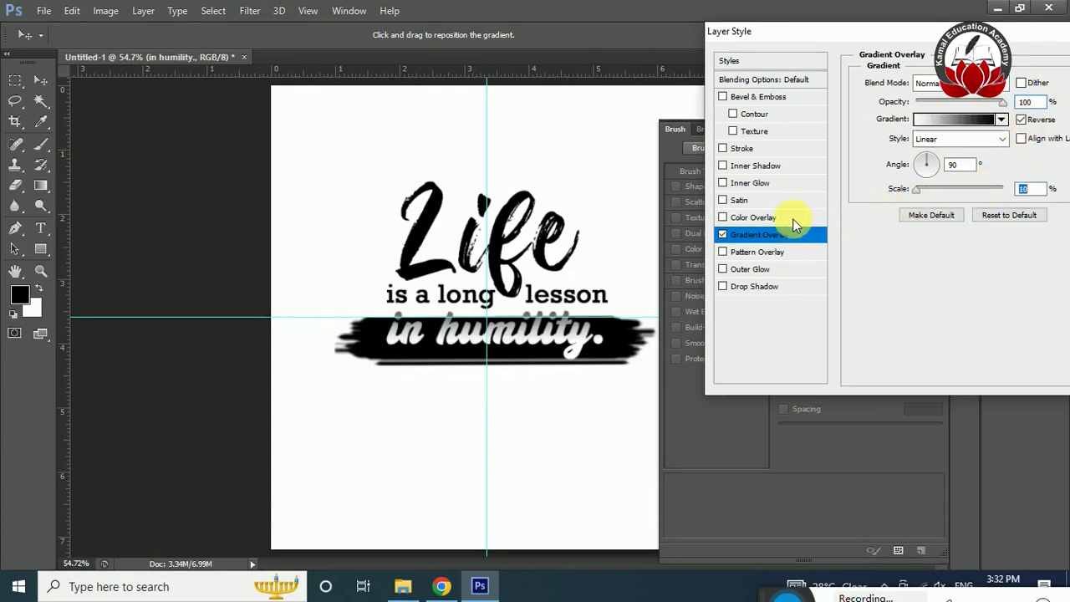
left_click(973, 121)
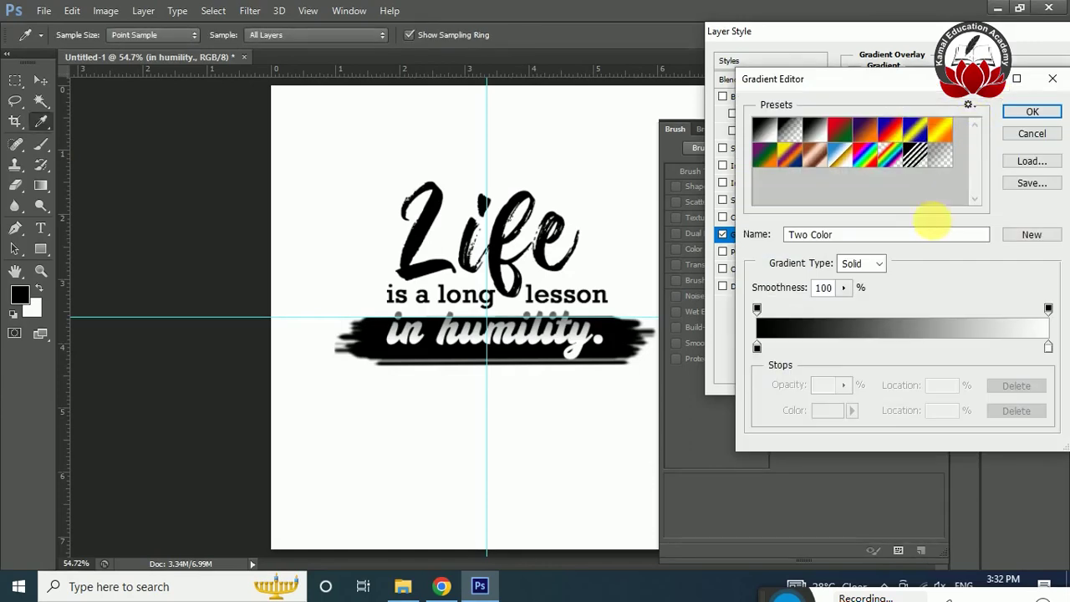
mouse_move(756, 347)
left_mouse_down()
mouse_move(875, 347)
mouse_move(809, 349)
left_mouse_up()
mouse_move(930, 346)
left_mouse_down()
mouse_move(811, 346)
mouse_move(896, 350)
left_mouse_up()
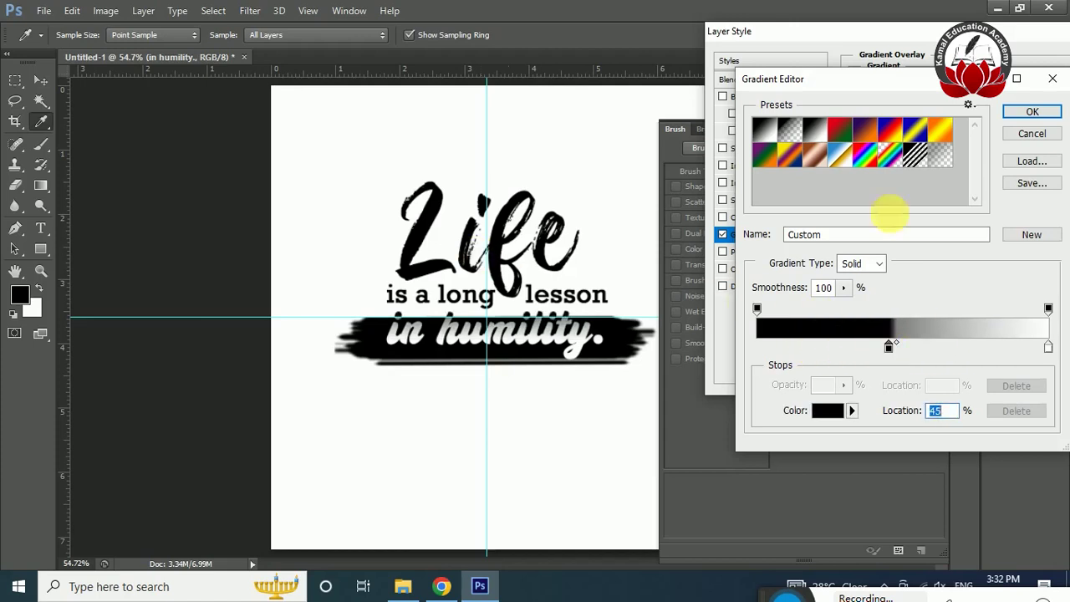
left_click(1034, 115)
Leave the gradient scale field and dismiss the invalid scale warning
scroll(551, 234, "up", 1)
scroll(558, 238, "up", 1)
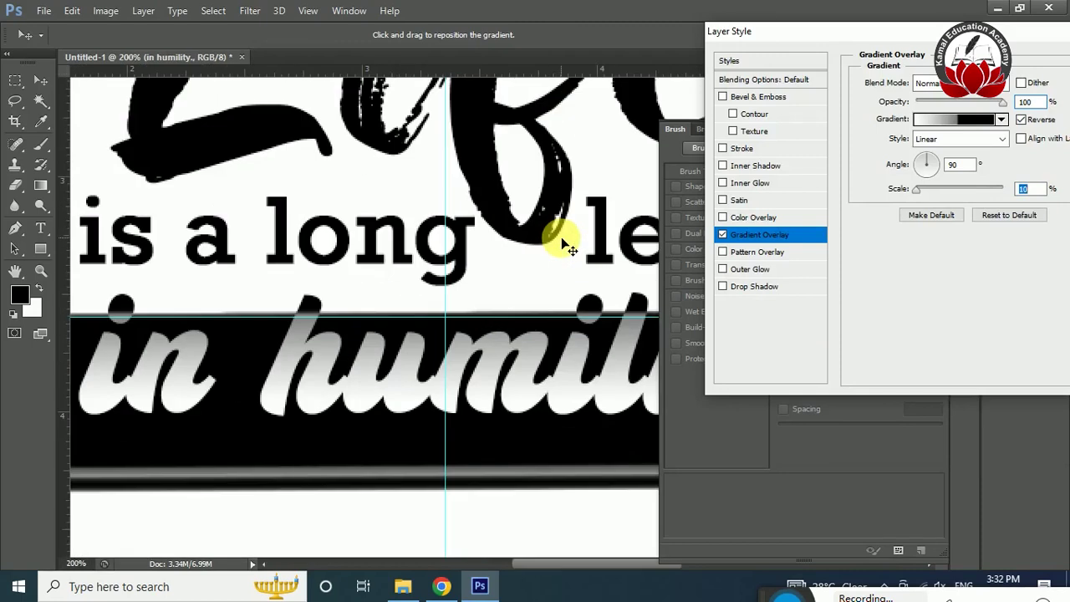
scroll(503, 317, "down", 1)
scroll(620, 567, "right", 2)
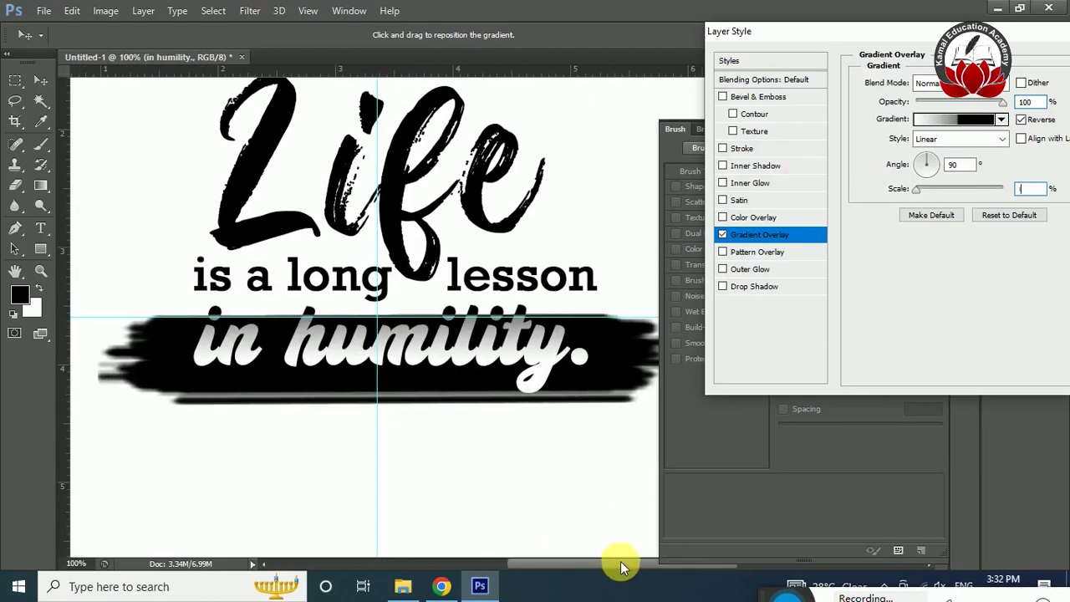
left_click(722, 287)
key("Return")
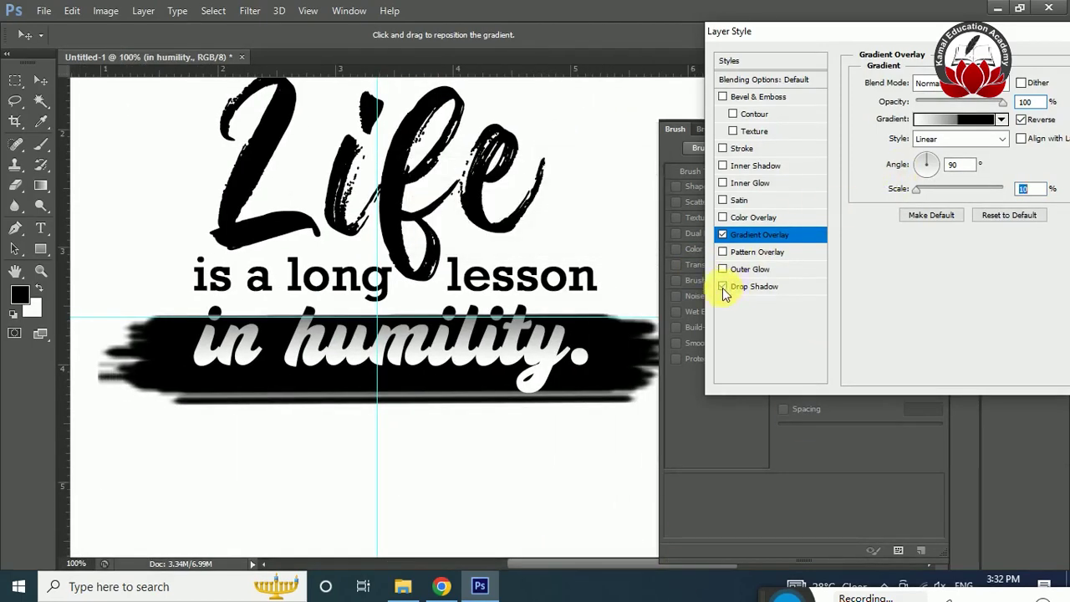
Turn on a Normal-mode drop shadow for 'in humility.' with zero distance
left_click(724, 286)
left_click(777, 289)
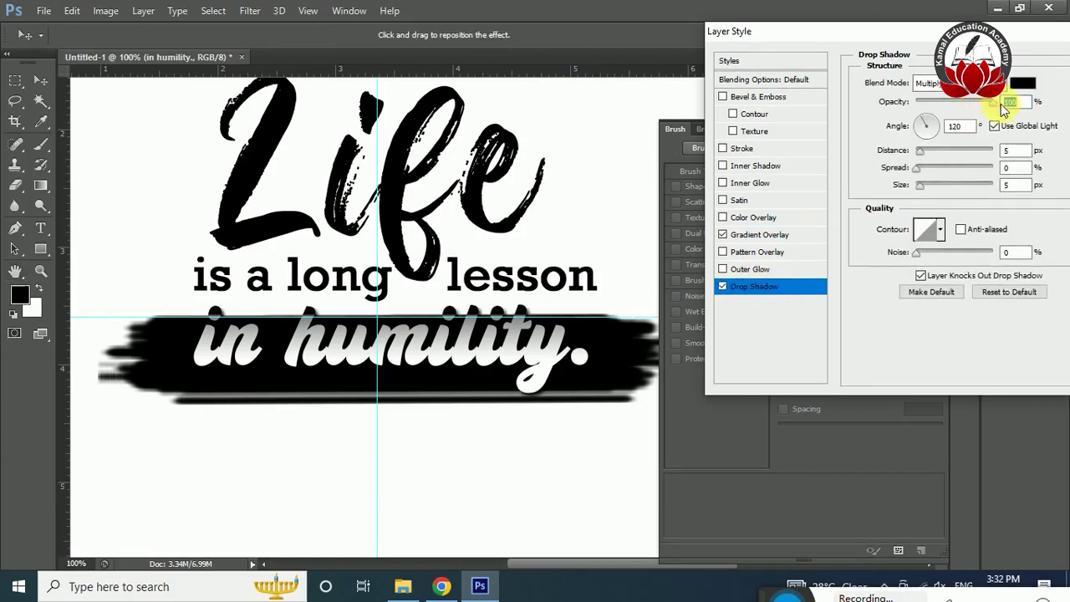
left_click(934, 83)
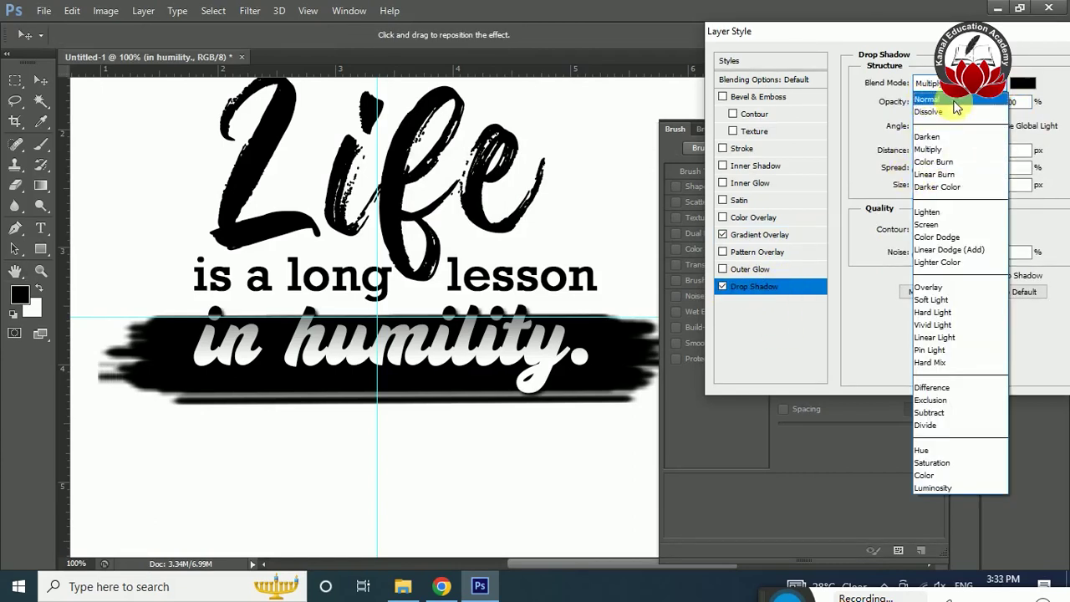
left_click(928, 100)
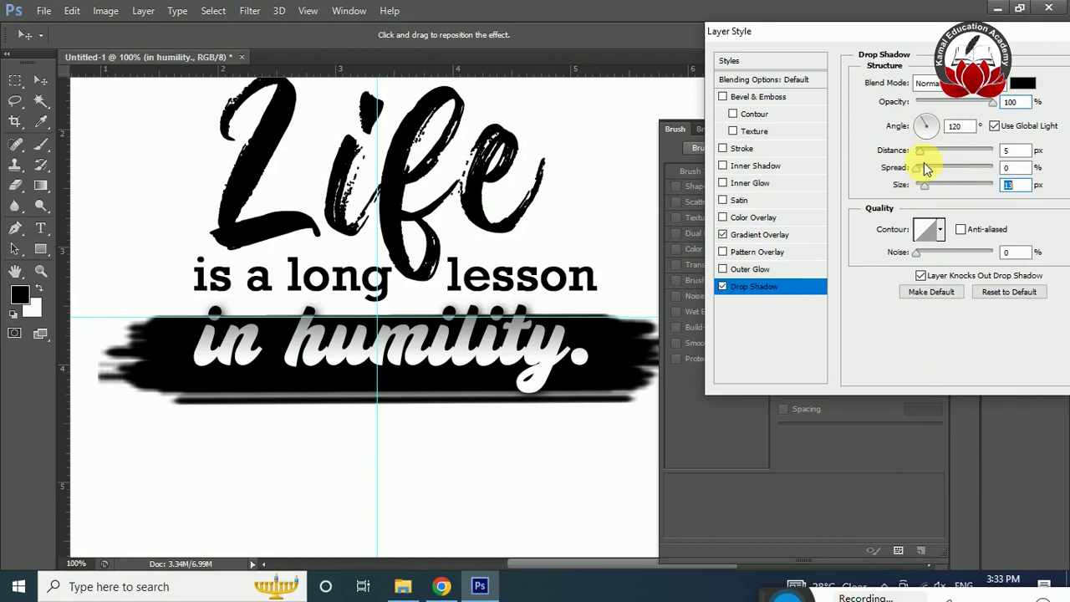
left_click_drag(919, 151, 911, 151)
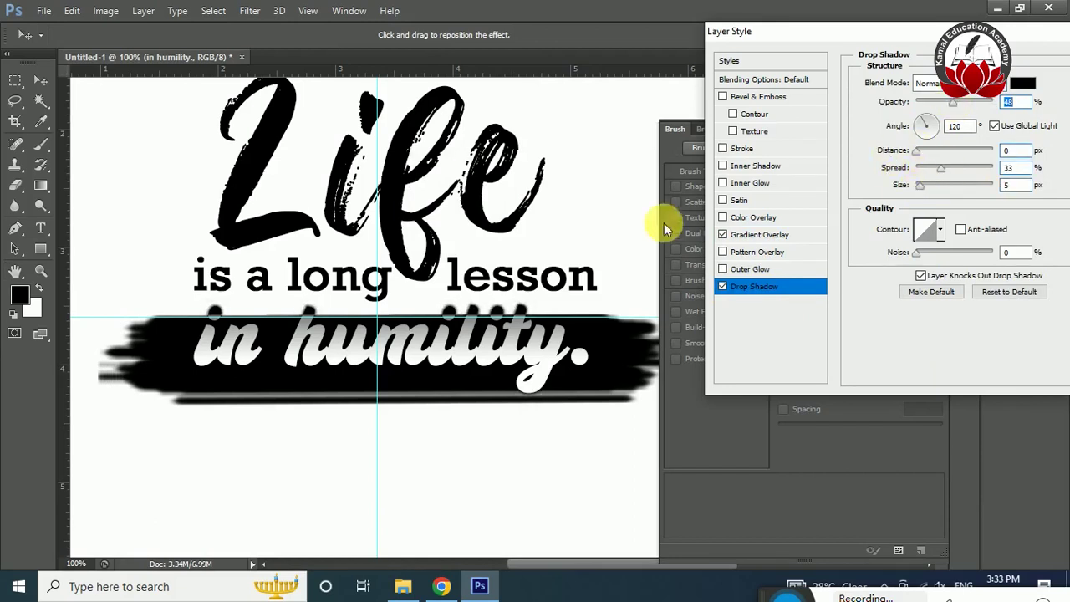
Add a white (ffffff) stroke of size 3 around the text and apply the style
left_click(759, 150)
left_click(898, 187)
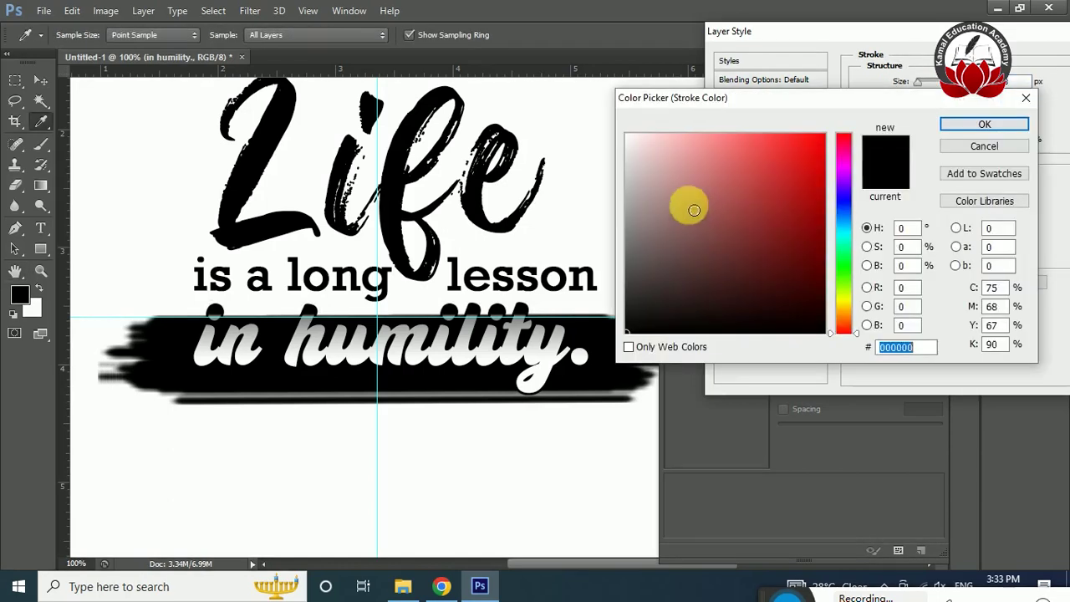
left_click(531, 90)
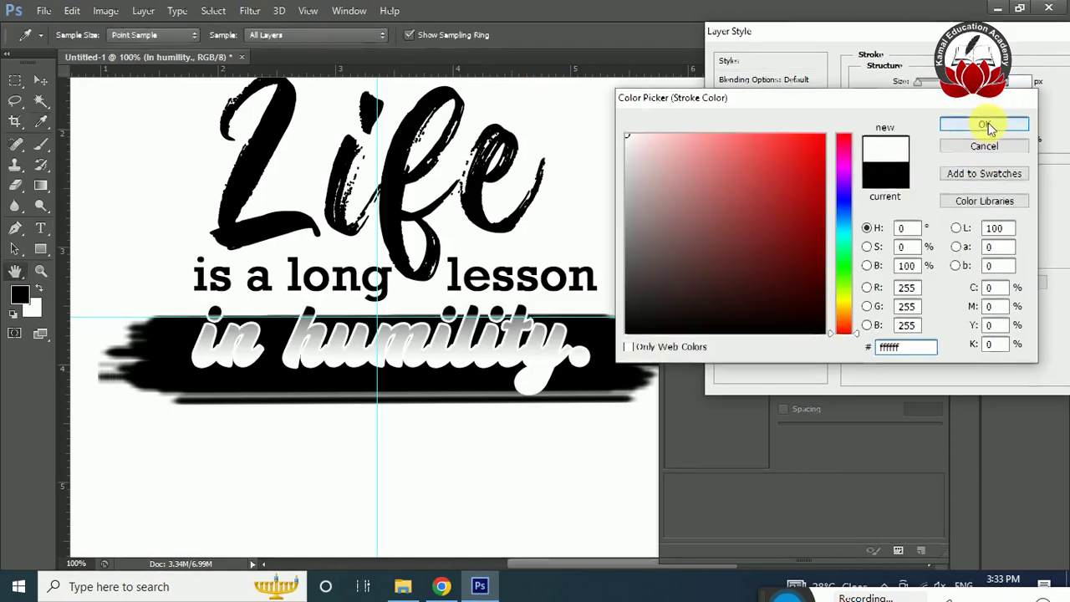
left_click(970, 124)
double_click(1013, 81)
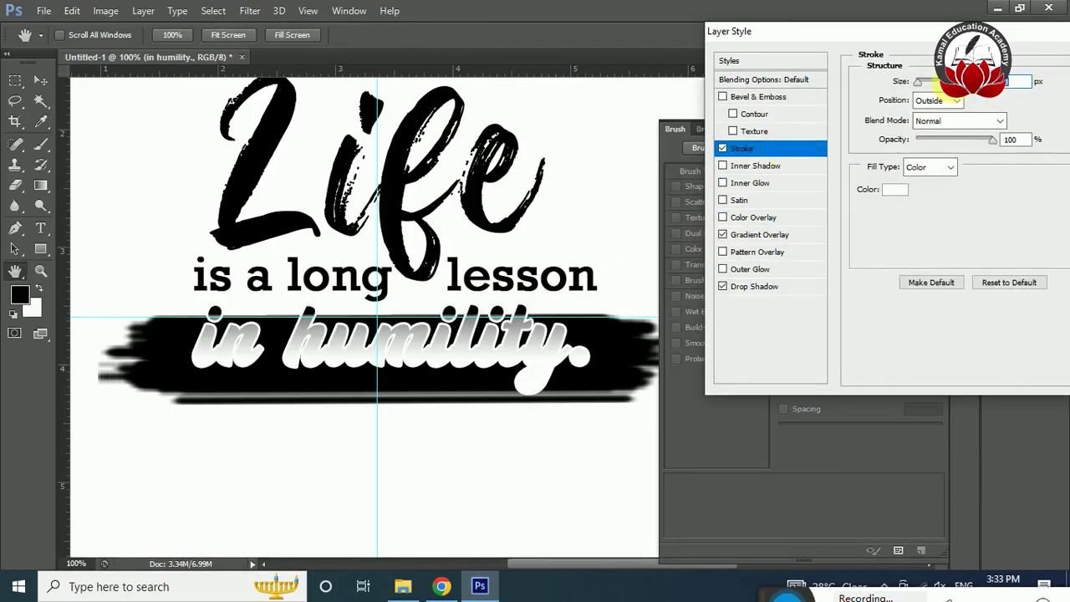
type("3")
left_click_drag(789, 30, 665, 34)
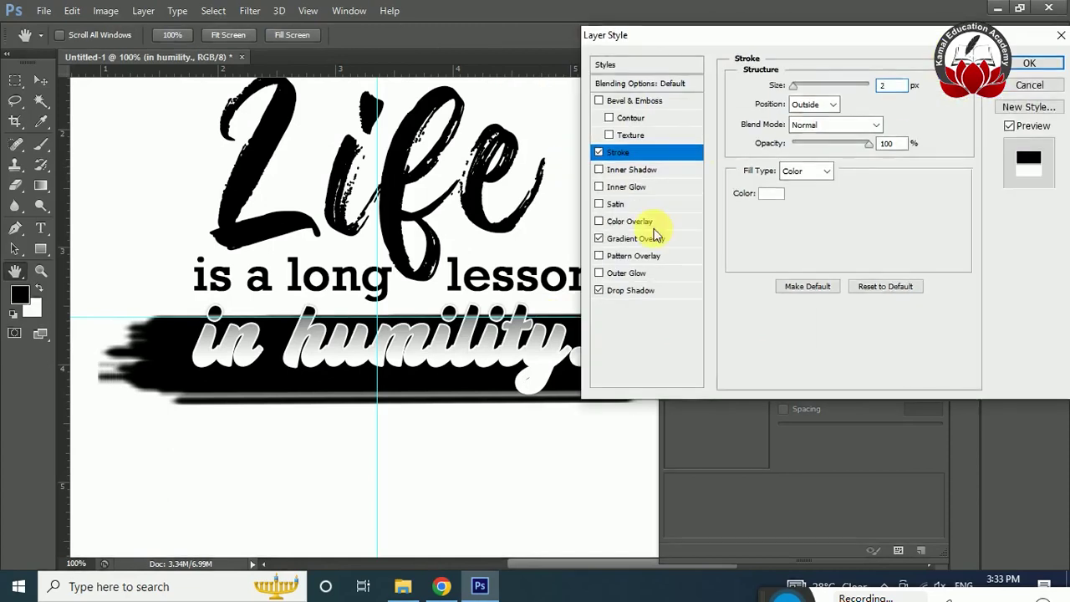
key("Return")
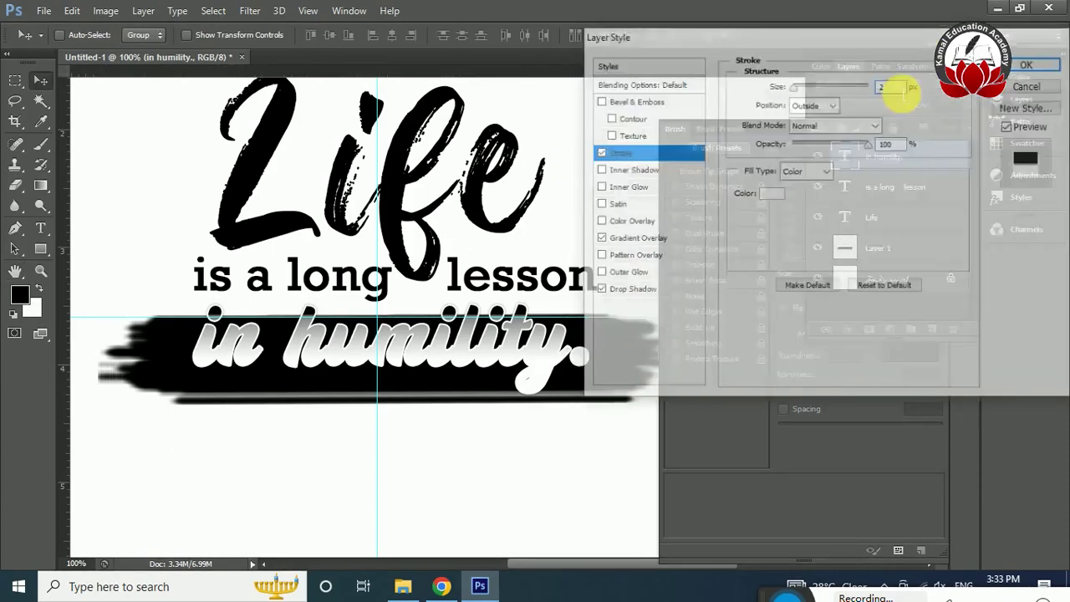
right_click(908, 150)
left_click(658, 89)
left_click(658, 89)
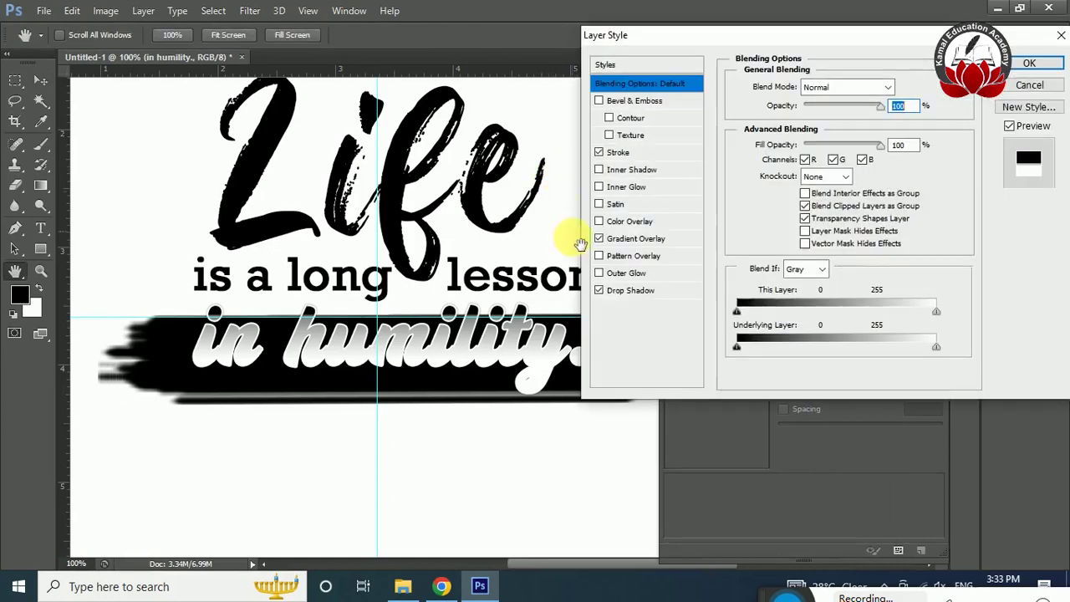
Try a different gradient preset as a Gradient Overlay on Layer 1
left_click(635, 238)
left_click(878, 124)
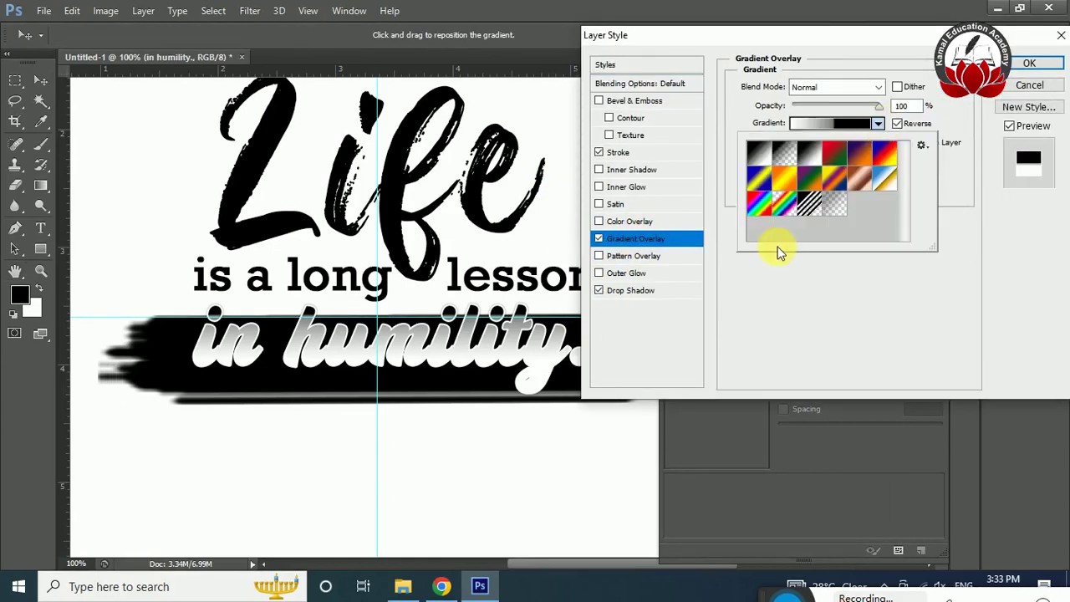
left_click(1029, 63)
right_click(878, 305)
left_click(640, 82)
left_click(617, 239)
left_click(639, 239)
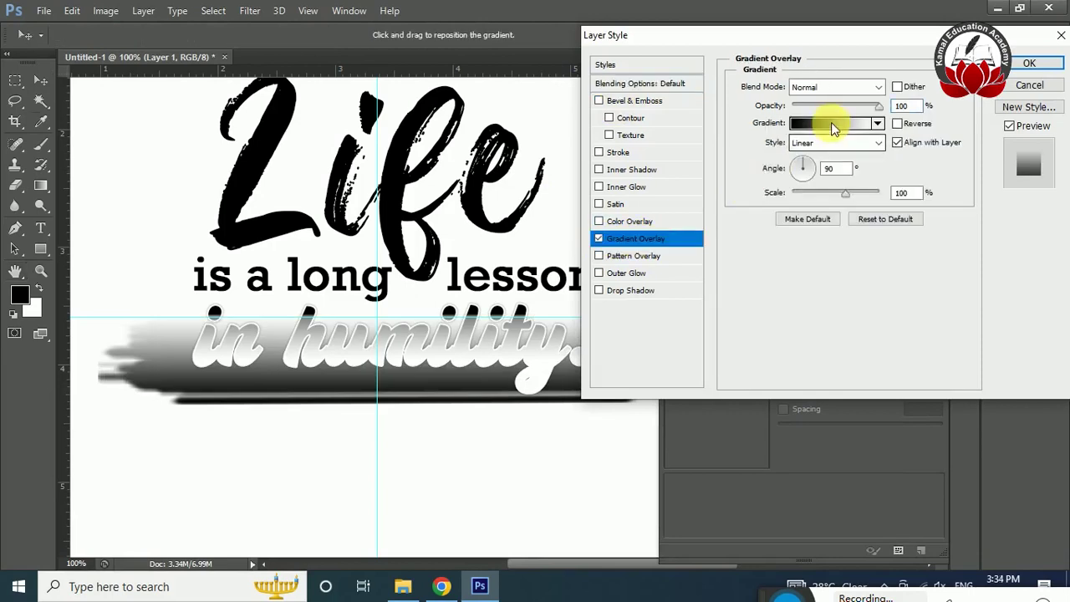
left_click(831, 122)
left_click(947, 140)
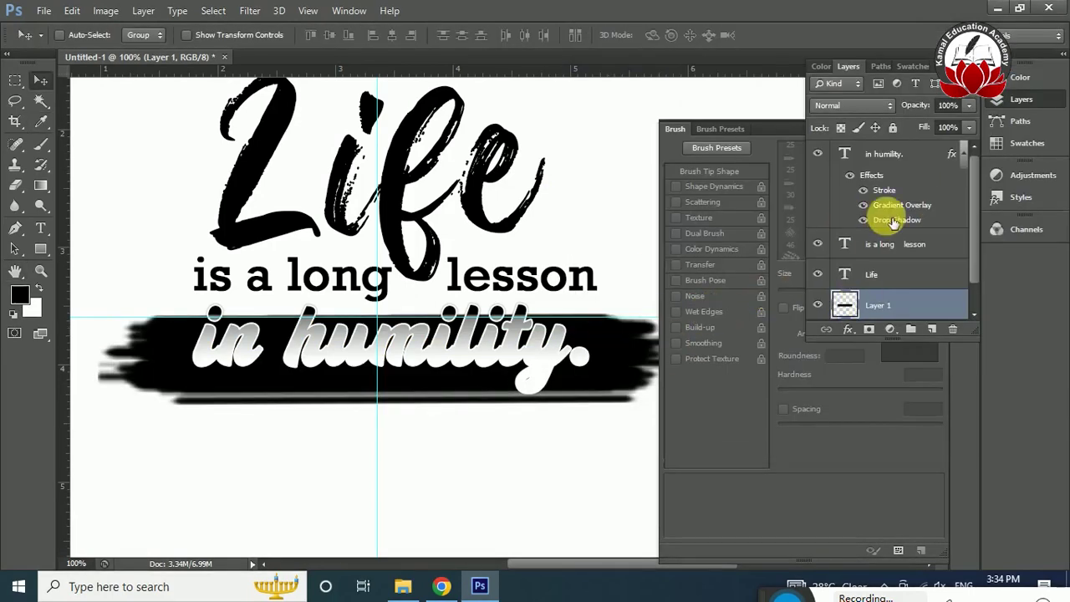
Give 'in humility.' a flat light grey (b0b0b0) colour overlay and fit the canvas on screen
right_click(884, 149)
left_click(645, 86)
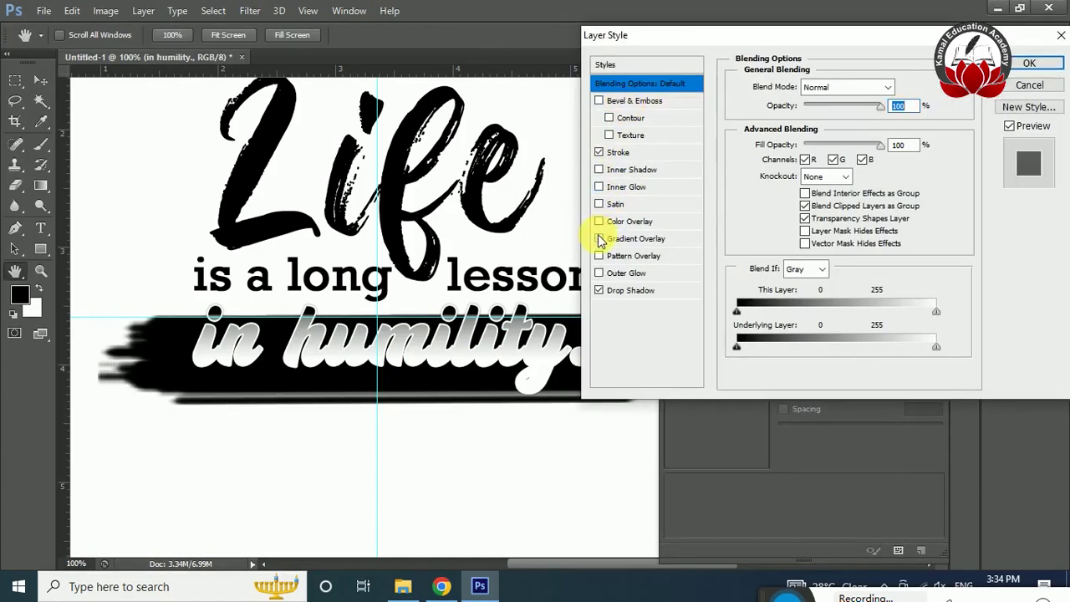
left_click(598, 222)
left_click(631, 222)
left_click(898, 87)
mouse_move(633, 197)
left_mouse_down()
mouse_move(608, 183)
mouse_move(612, 196)
left_mouse_up()
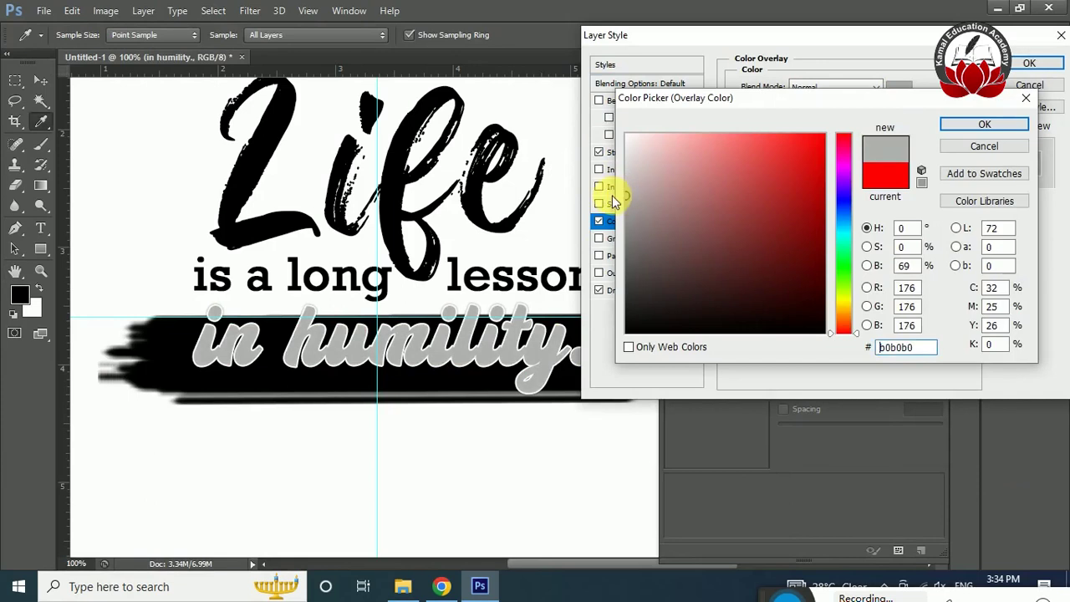
left_click(968, 125)
left_click(1029, 63)
key("ctrl+0")
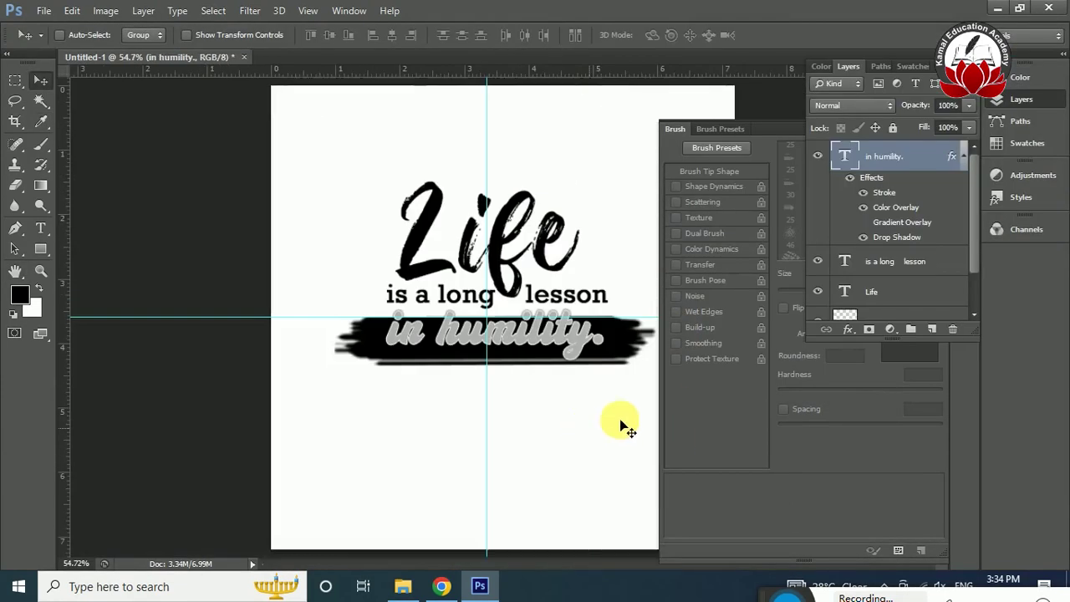
left_click(1016, 98)
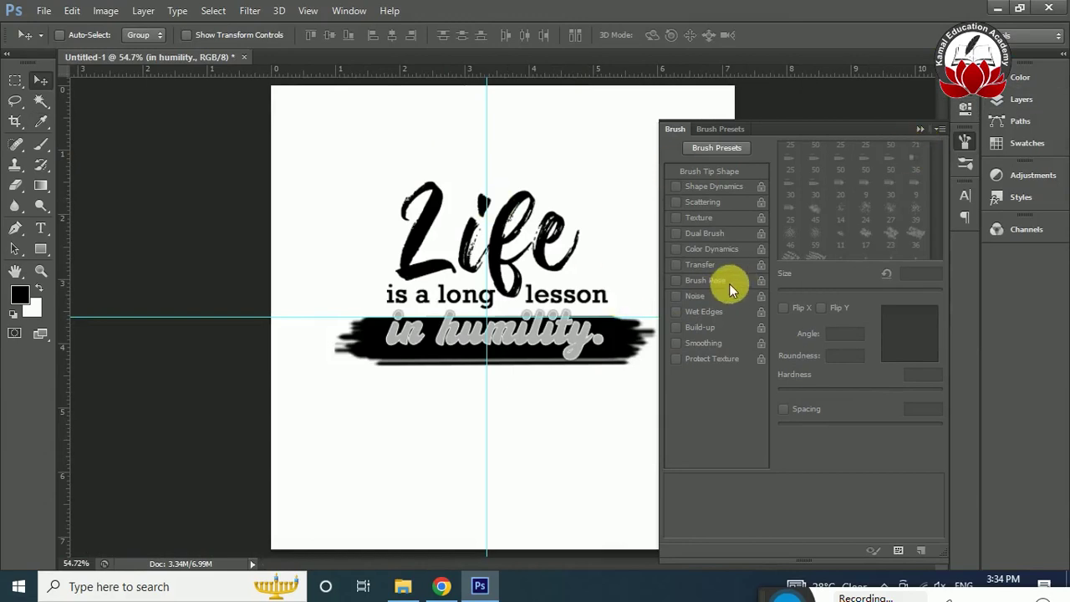
Search Yandex images in Chrome for 'texture background'
left_click(441, 586)
left_click(92, 6)
left_click_drag(220, 108, 8, 107)
key("BackSpace")
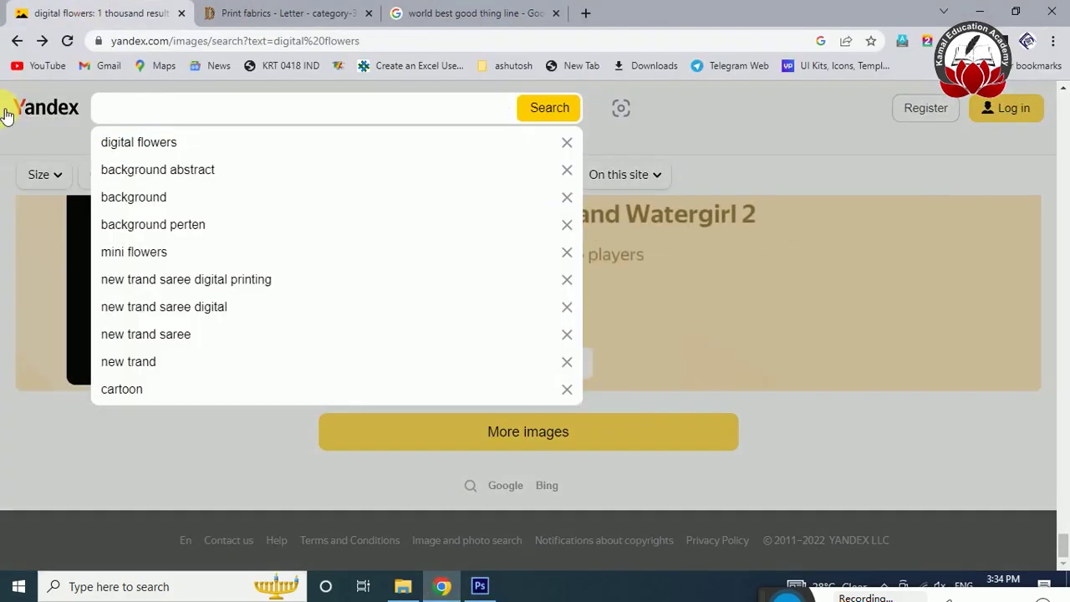
type("Te")
left_click(266, 142)
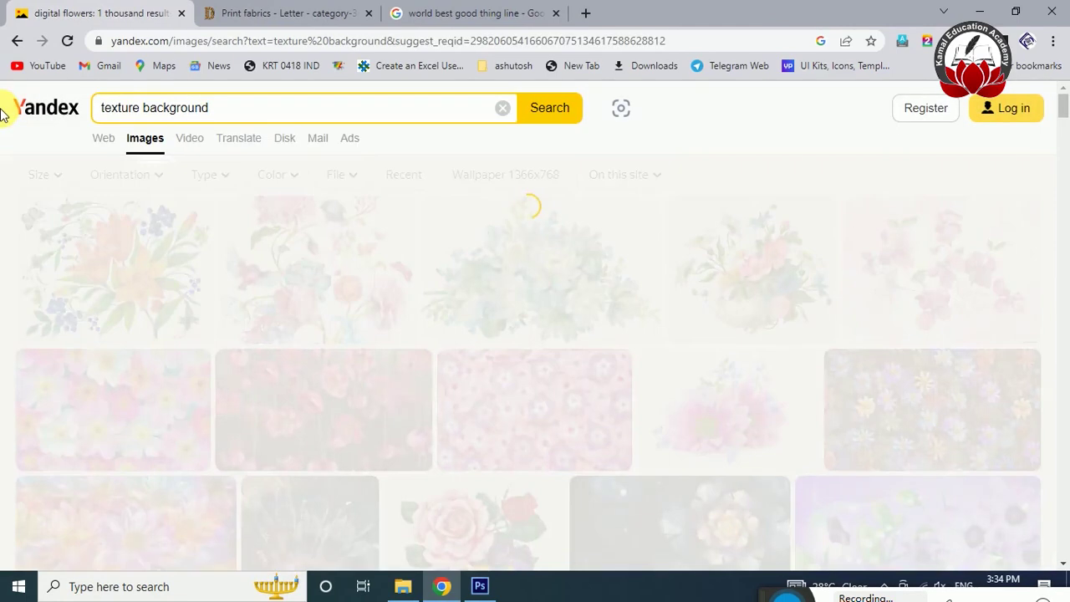
Copy the blue hexagon pattern image and paste it into the Photoshop document
left_click(972, 285)
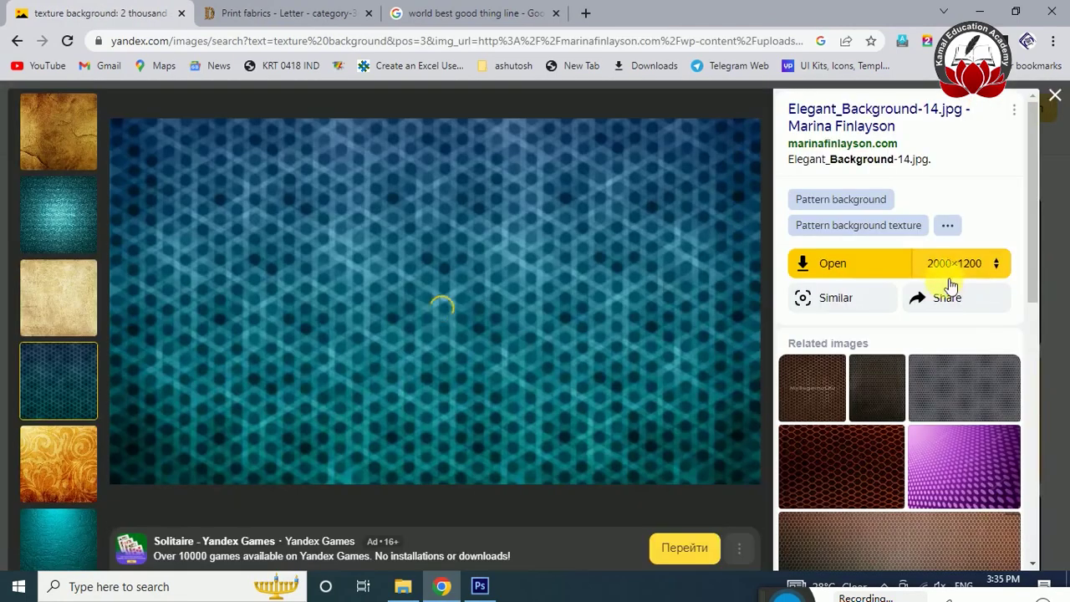
right_click(583, 380)
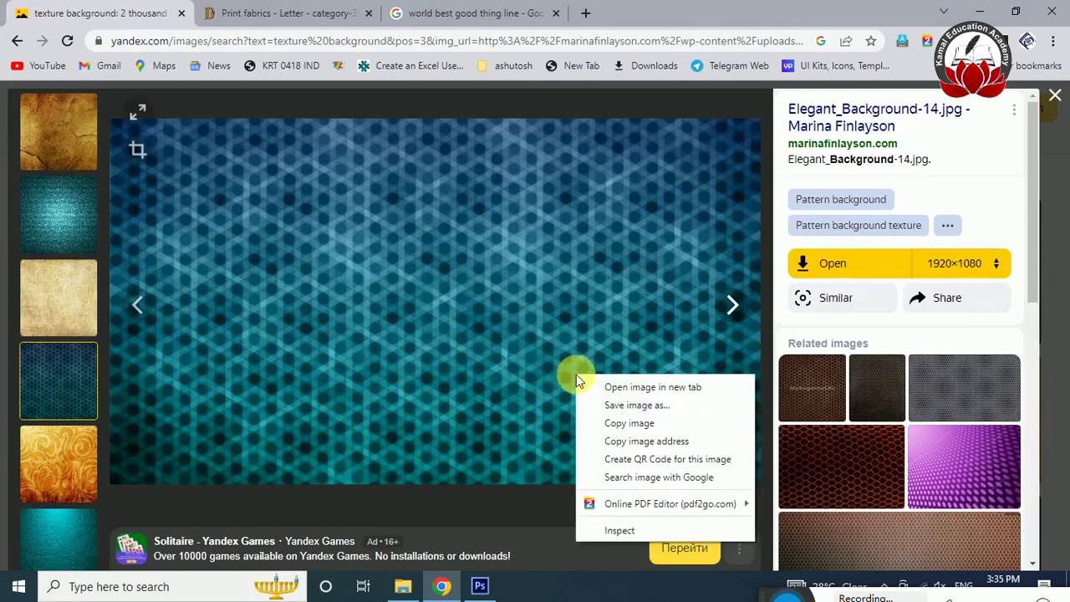
left_click(633, 424)
key("alt+Tab")
key("ctrl+v")
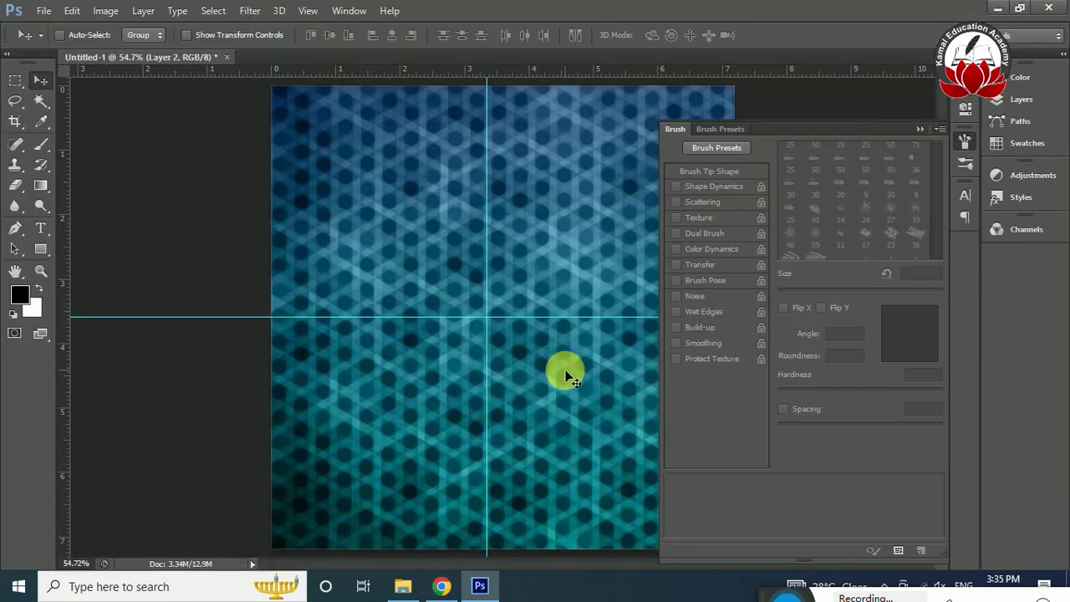
Scale the hexagon texture to the canvas width, filling only the top half down to the guide
key("ctrl+t")
key("ctrl+0")
left_click(920, 129)
mouse_move(919, 474)
left_mouse_down()
mouse_move(698, 478)
mouse_move(610, 444)
left_mouse_up()
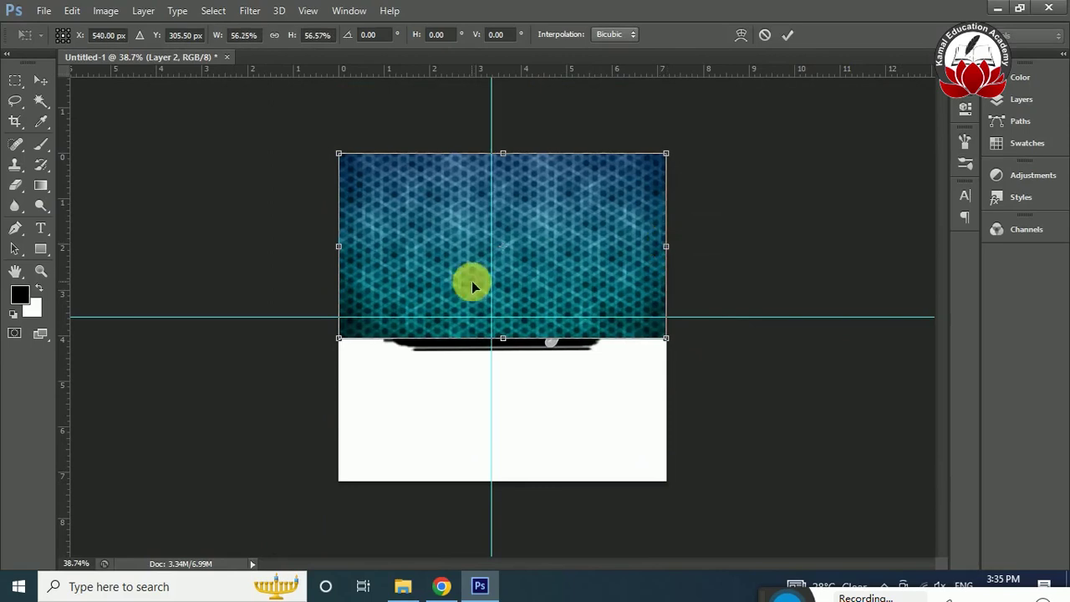
left_click_drag(502, 338, 501, 319)
key("Return")
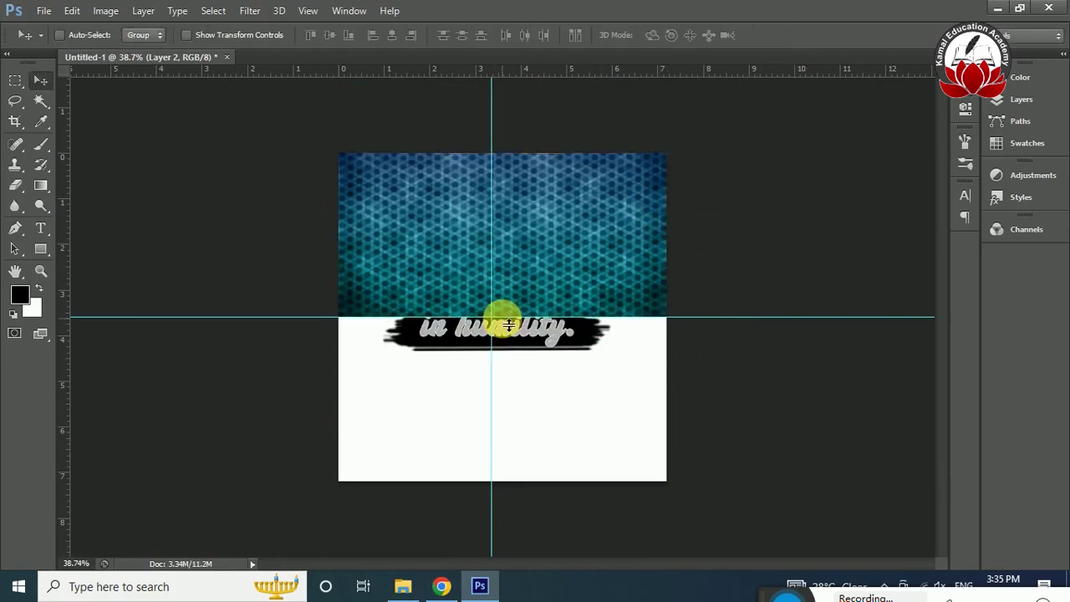
Fill the bottom half with a vertically flipped copy of the texture and merge both halves
key("ctrl+t")
left_click_drag(502, 233, 502, 317)
right_click(539, 326)
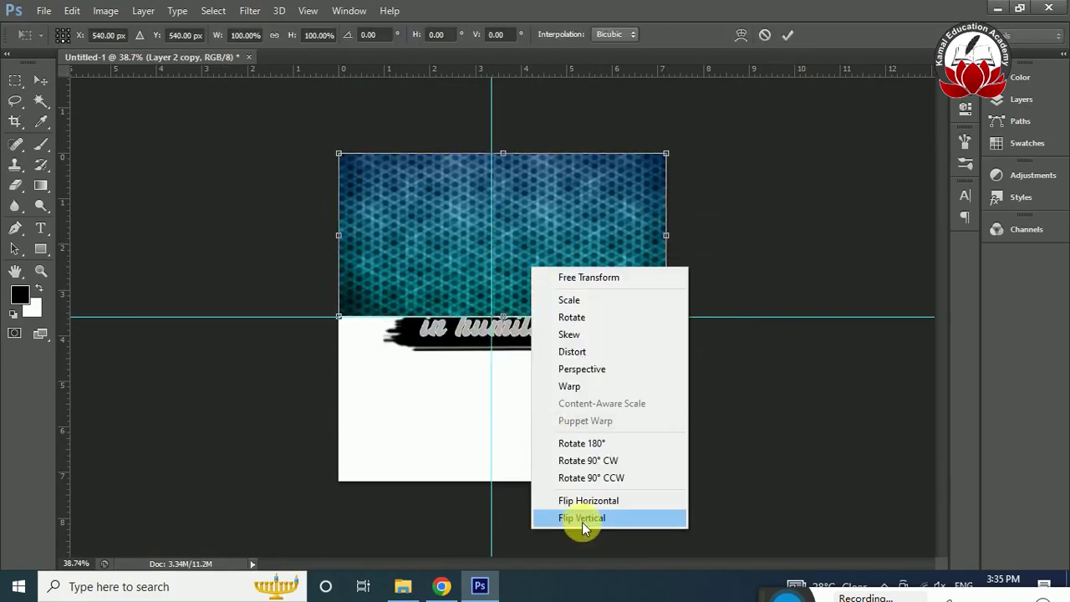
left_click(578, 515)
key("Return")
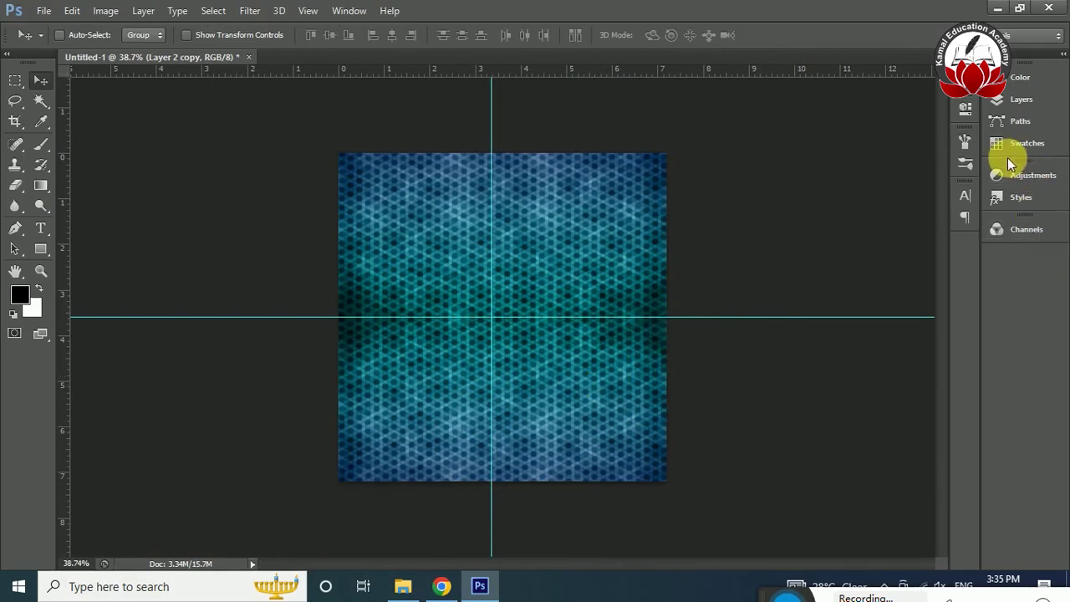
left_click(1021, 100)
left_click(888, 186)
key("Delete")
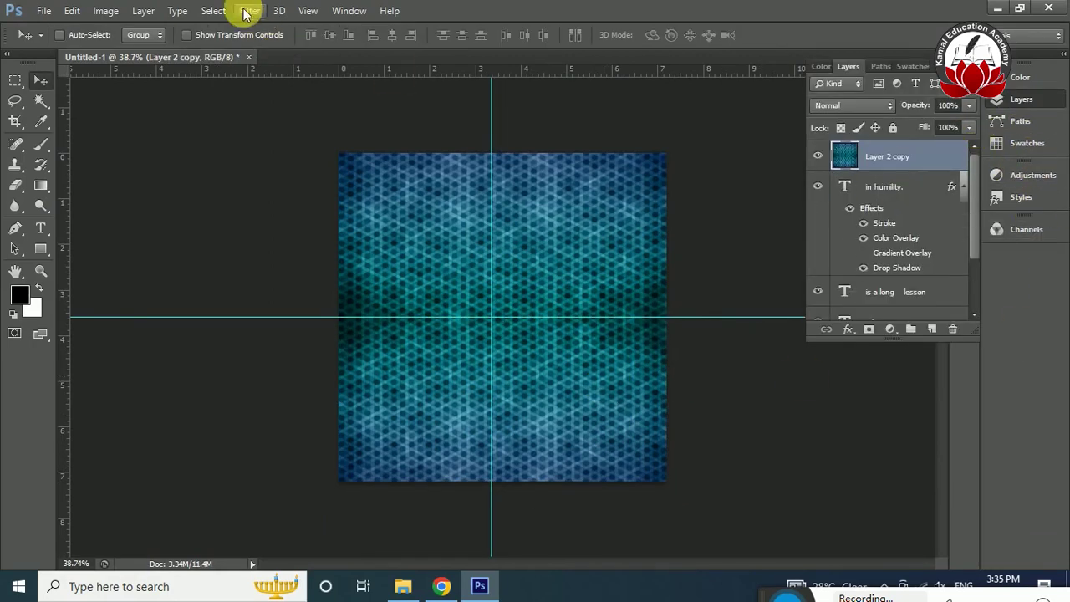
Apply the Filter Gallery's Craquelure texture with crack depth lowered to about 3
left_click(249, 10)
left_click(311, 73)
left_click(645, 128)
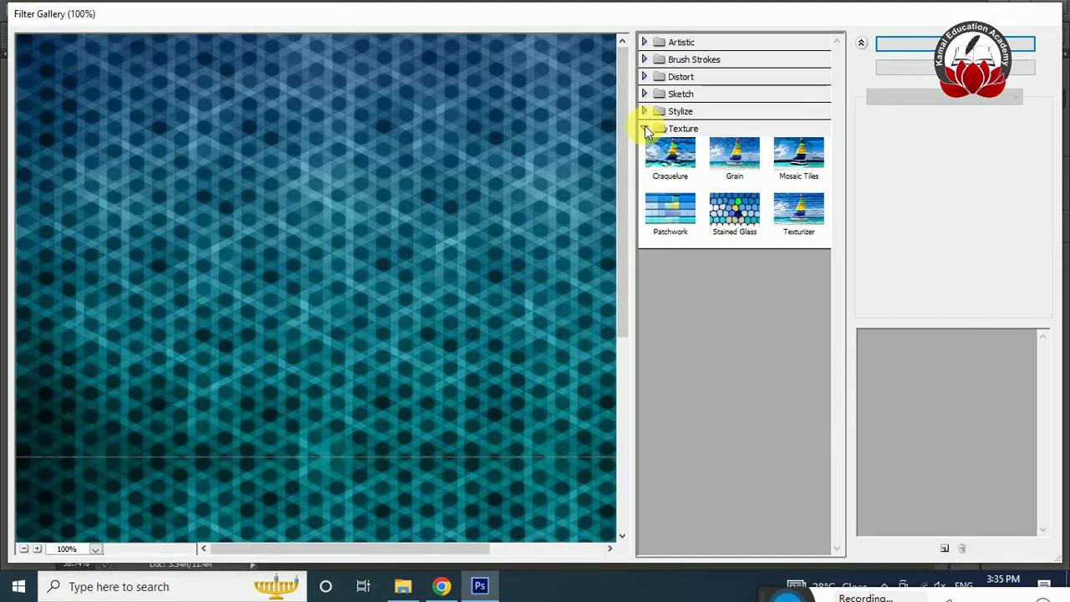
left_click(662, 156)
left_click(644, 128)
left_click(686, 128)
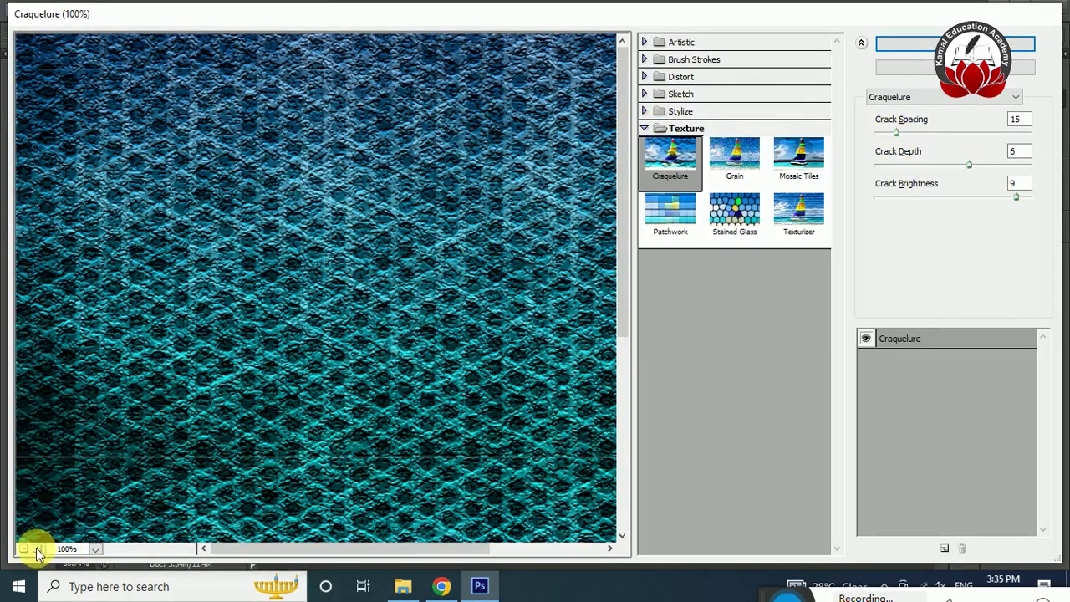
left_click(25, 550)
left_click(38, 549)
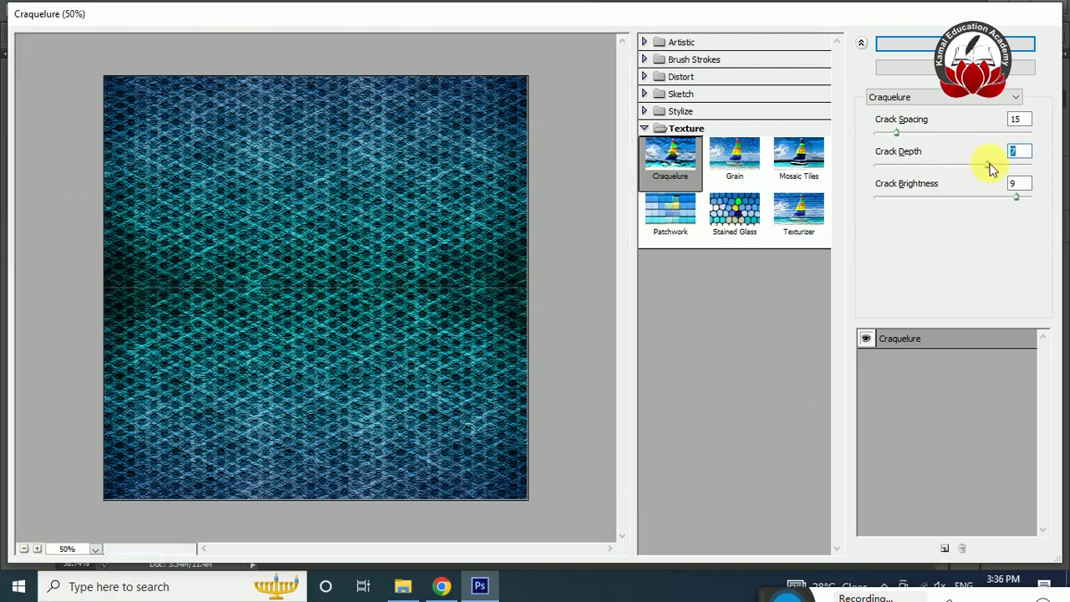
left_click_drag(970, 165, 914, 165)
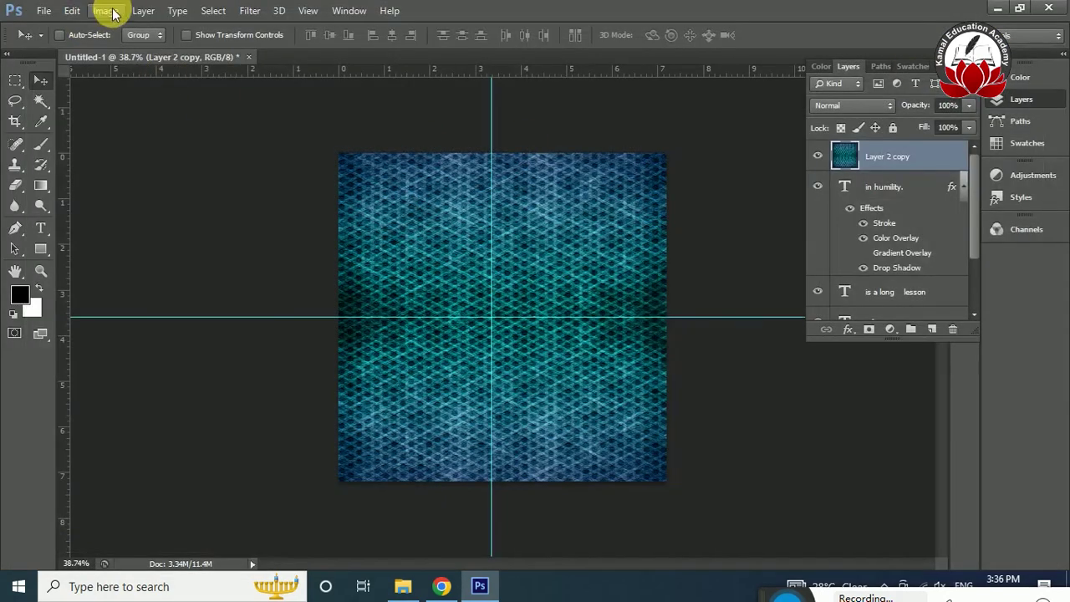
left_click(143, 10)
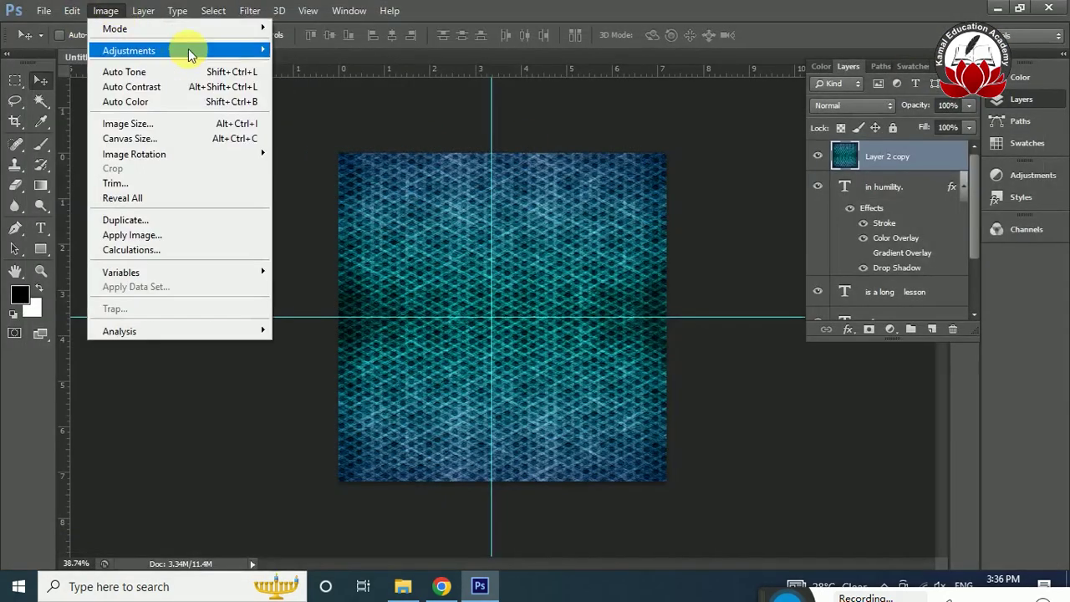
Try the Black & White Reds, Blues and Magentas sliders, then cancel the conversion
mouse_move(129, 51)
left_click(359, 161)
left_click_drag(802, 120, 848, 123)
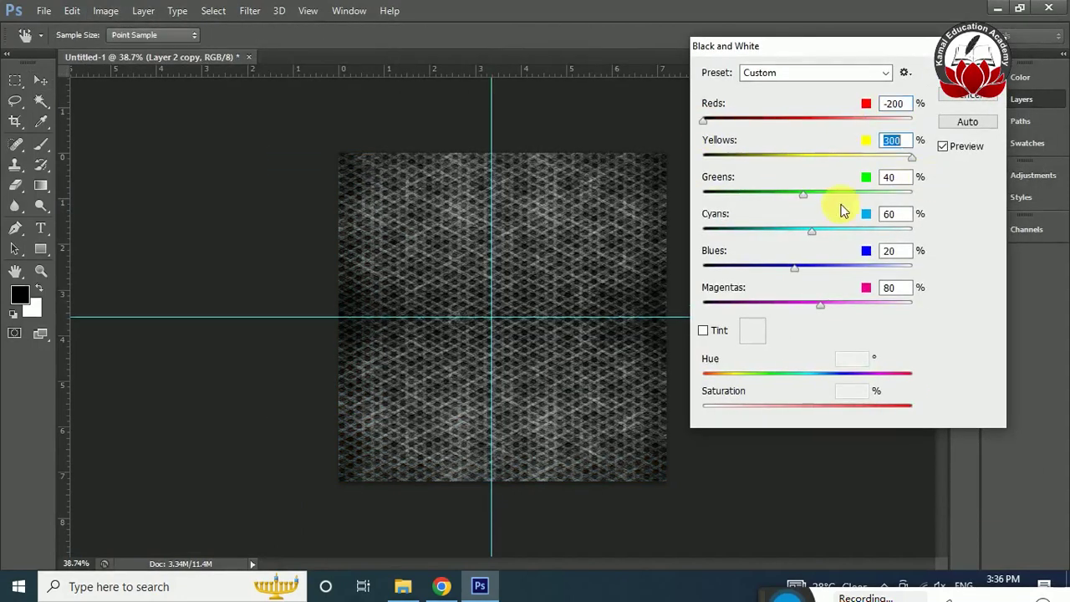
left_click_drag(908, 269, 911, 268)
left_click_drag(890, 304, 911, 311)
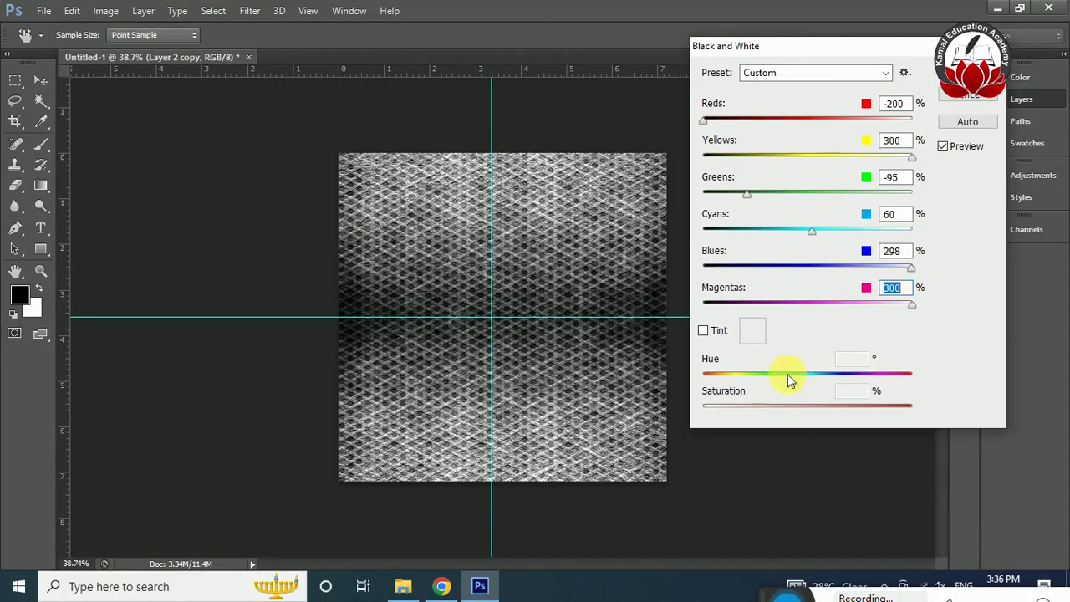
key("Escape")
Move Layer 2 copy down beneath Layer 1 in the layers list
left_click(148, 17)
left_click(853, 422)
left_click_drag(918, 337, 925, 460)
mouse_move(903, 158)
left_mouse_down()
mouse_move(919, 301)
mouse_move(943, 368)
left_mouse_up()
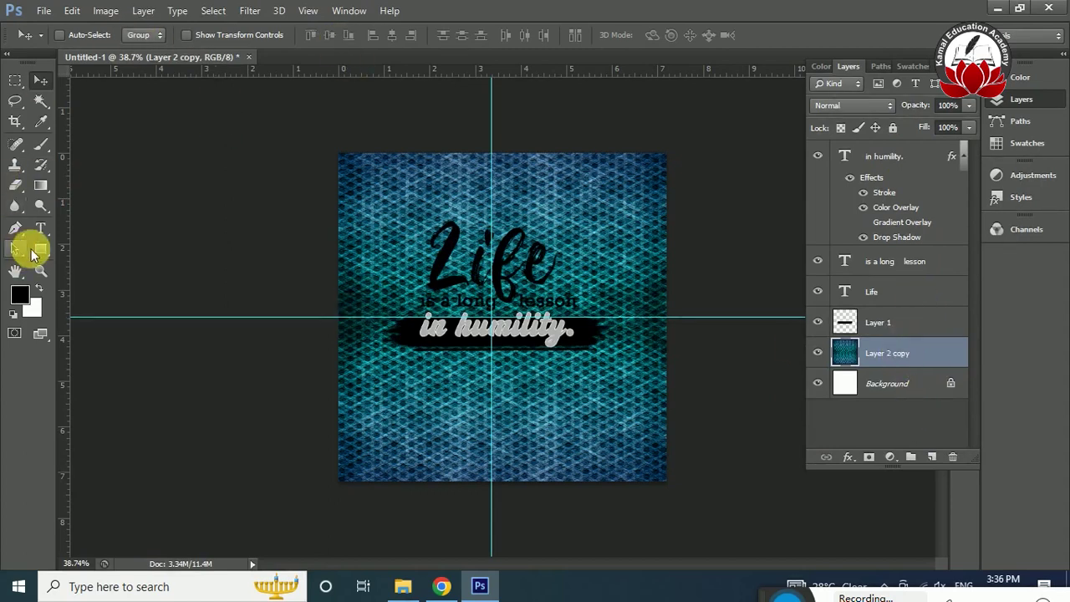
Add a new layer filled with light grey #dddddd beneath the texture layer
left_click(932, 458)
left_click(20, 294)
left_click_drag(631, 172, 611, 163)
left_click(963, 125)
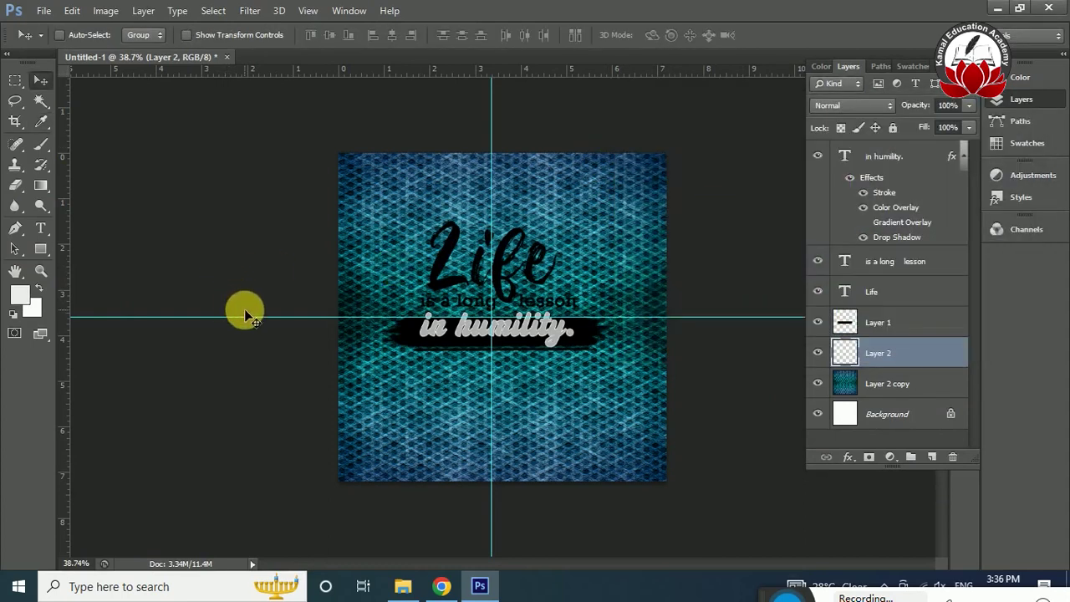
key("alt+BackSpace")
left_click_drag(913, 370, 914, 393)
Set Layer 2 copy's blending mode to Soft Light after trying Linear Burn and Lighter Color
left_click(911, 353)
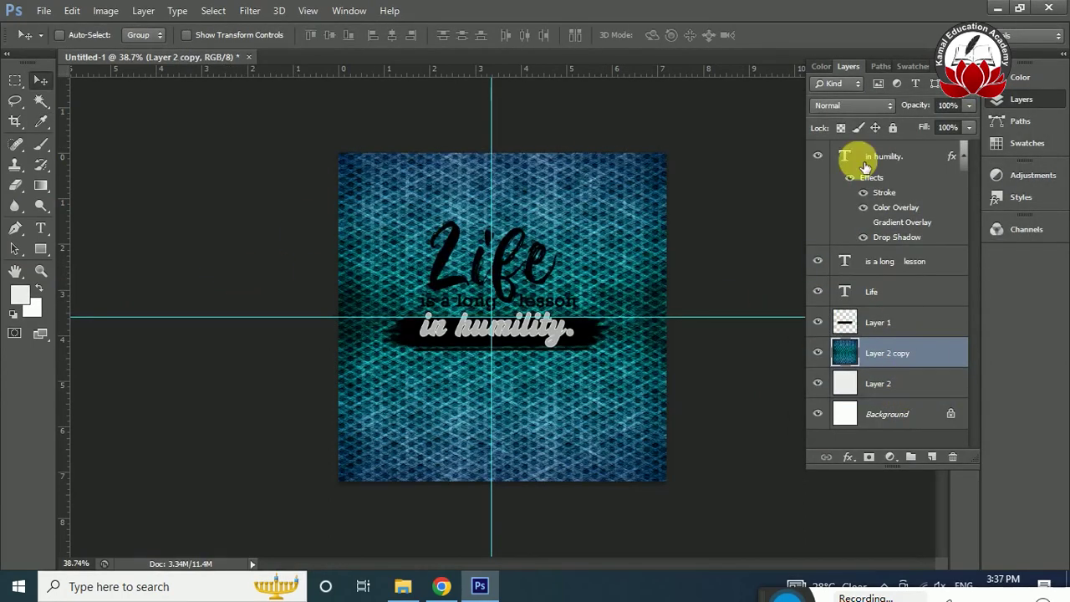
left_click(853, 105)
key("Down")
key("Down")
key("Down")
key("Down")
key("Return")
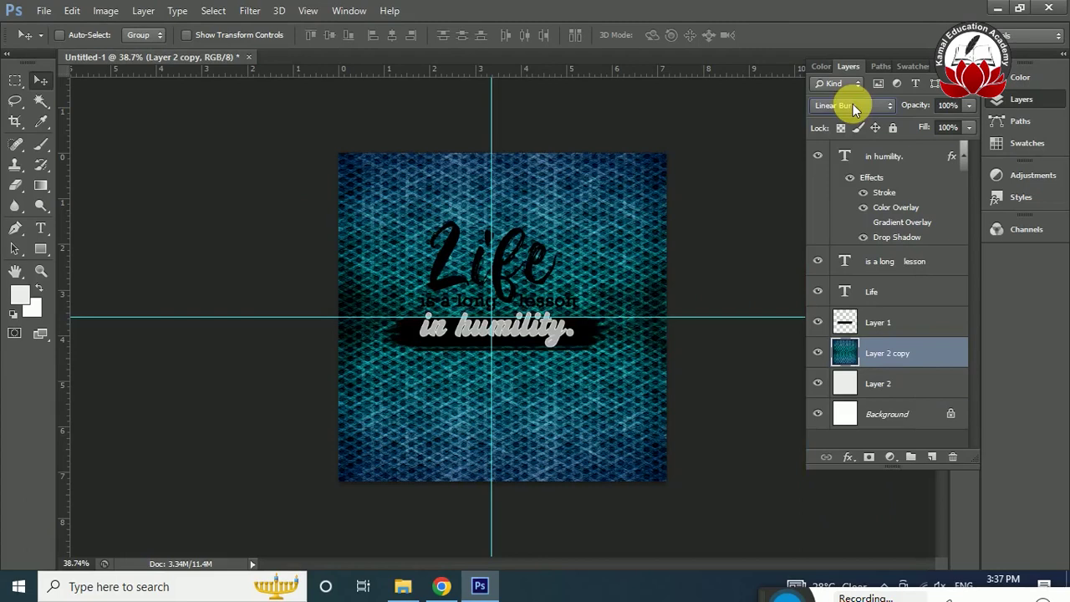
key("Down")
key("Down")
key("Down")
key("Down")
key("Down")
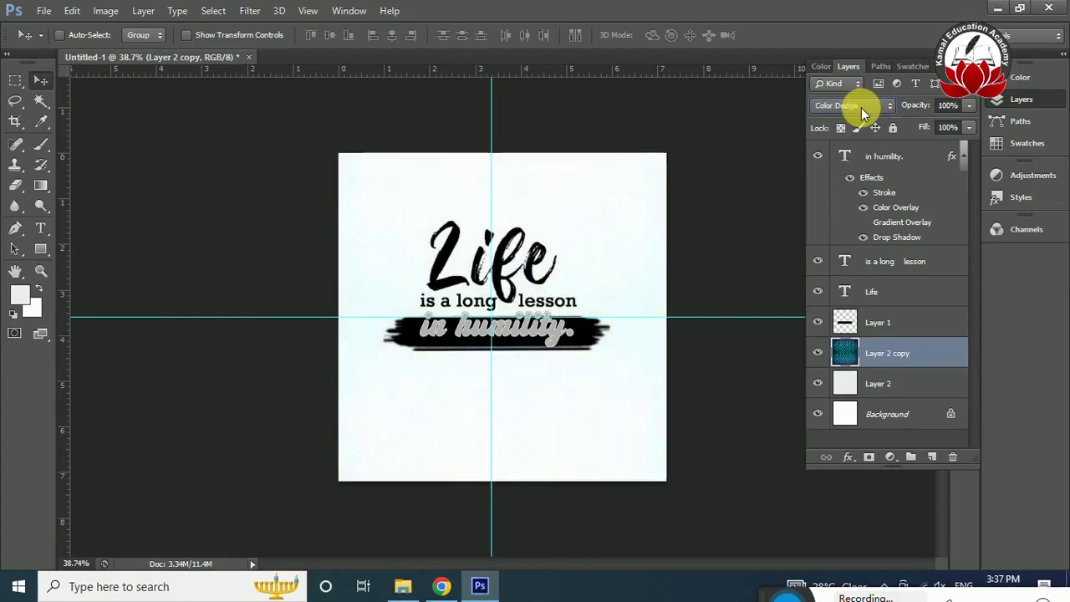
key("Down")
key("Down")
key("Down")
key("ctrl+plus")
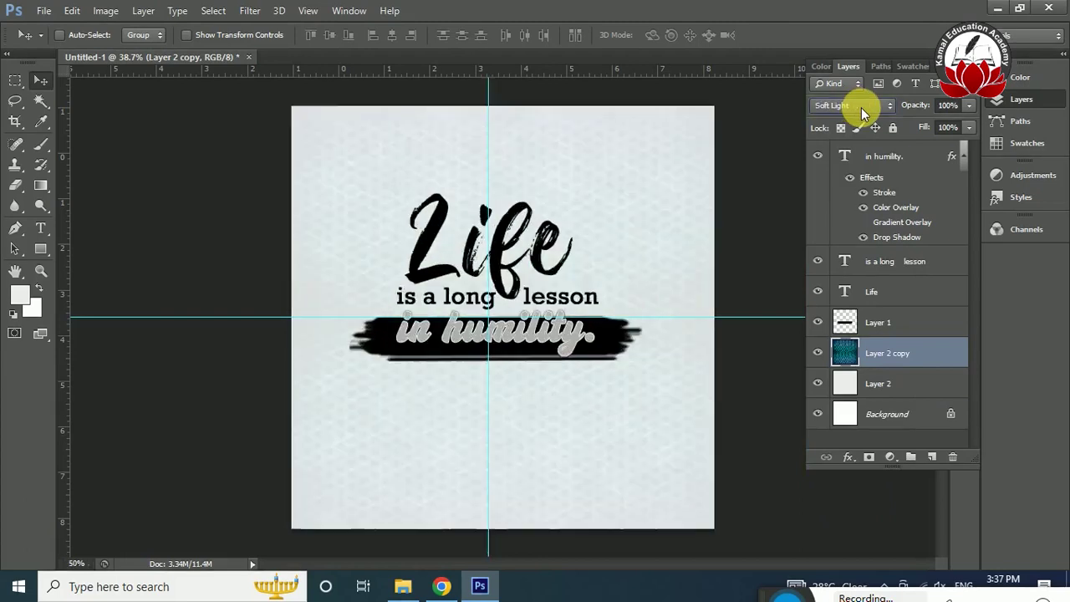
key("ctrl+plus")
key("ctrl+plus")
key("ctrl+minus")
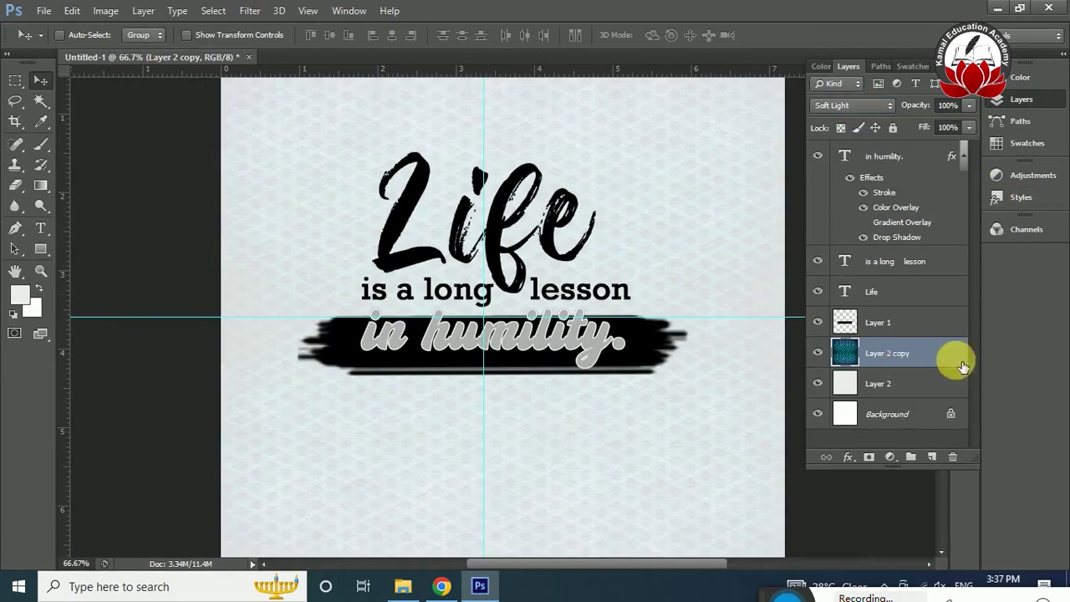
Convert the texture to greyscale with Black & White, then select all the quote layers
left_click(105, 12)
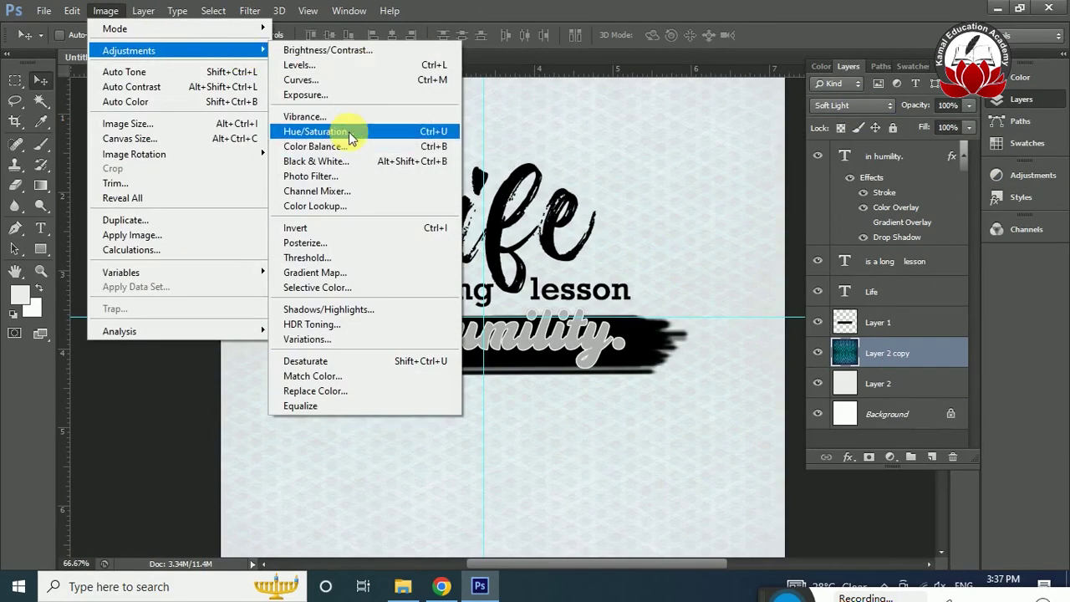
left_click(334, 160)
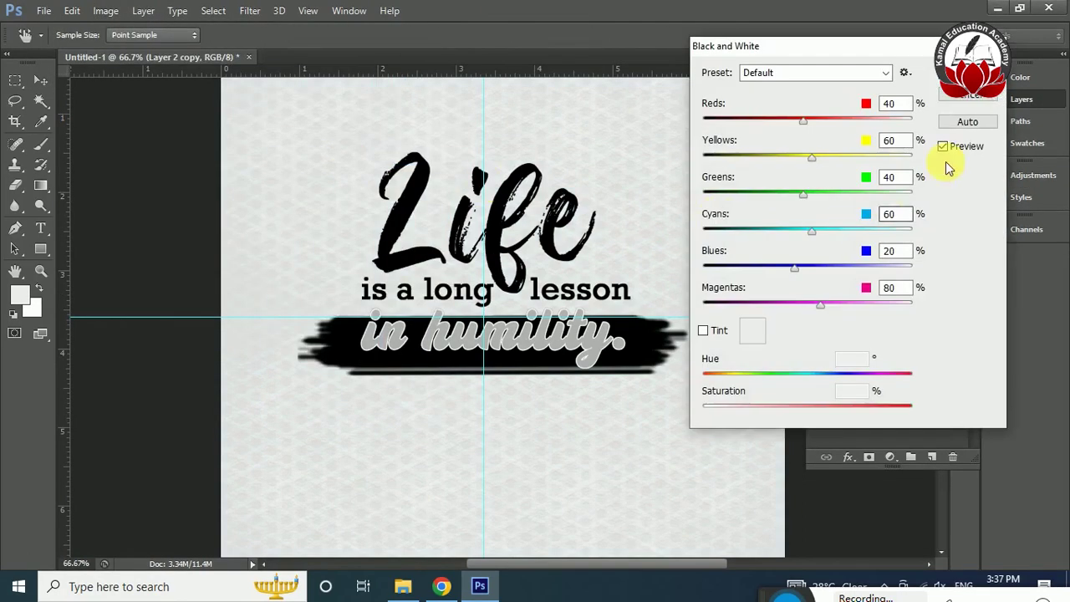
key("Escape")
key("v")
scroll(681, 318, "down", 2)
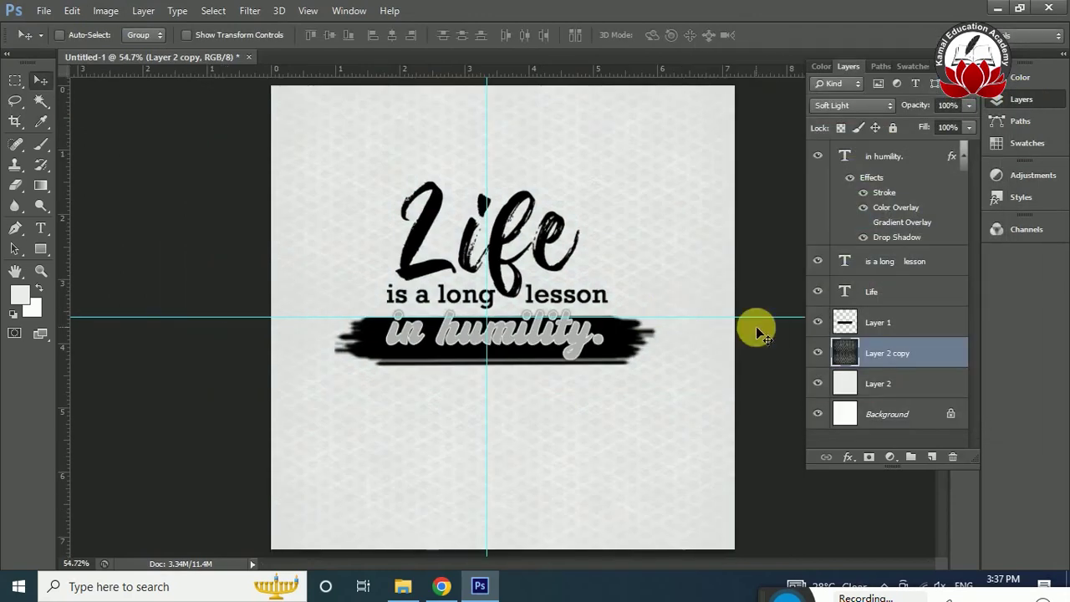
left_click(914, 326)
left_click(903, 154, "shift")
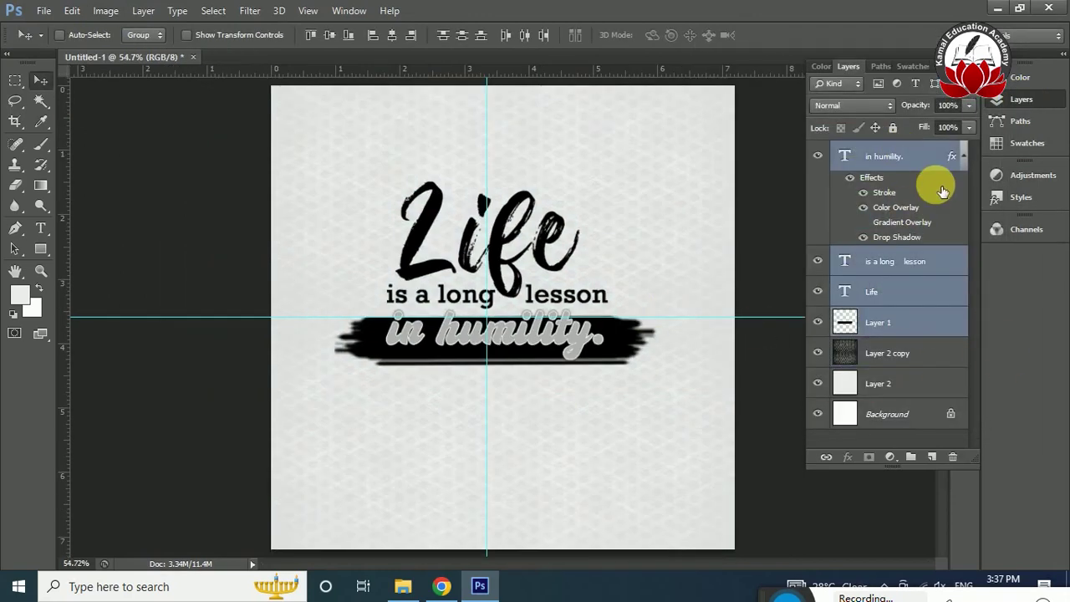
Stamp the quote layers into one merged layer, hide the originals, and return to Chrome
key("ctrl+alt+e")
left_click_drag(825, 195, 826, 357)
left_click(817, 156)
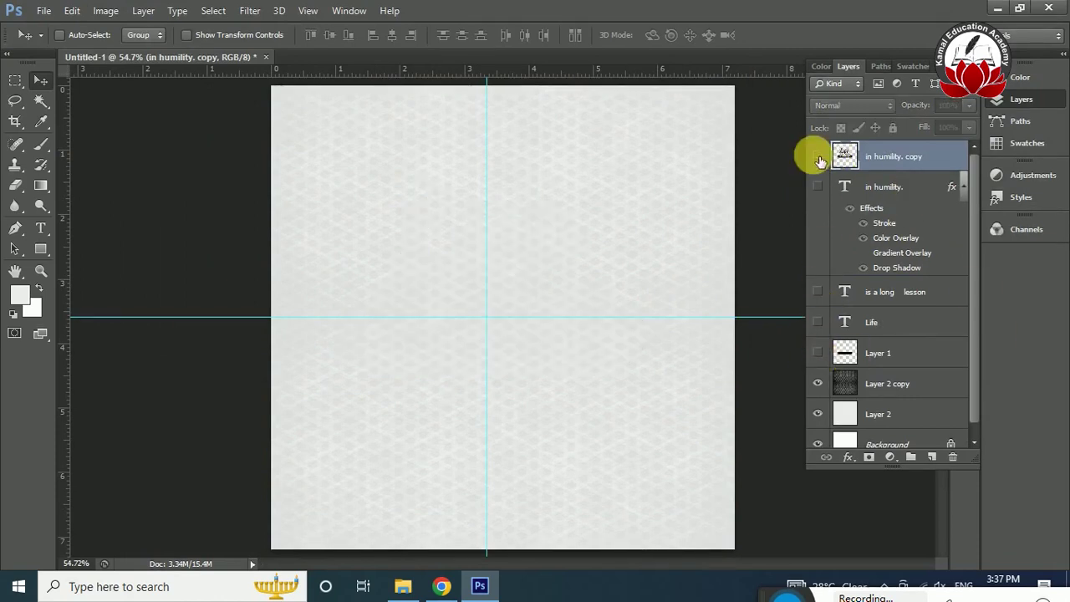
left_click(818, 156)
right_click(887, 161)
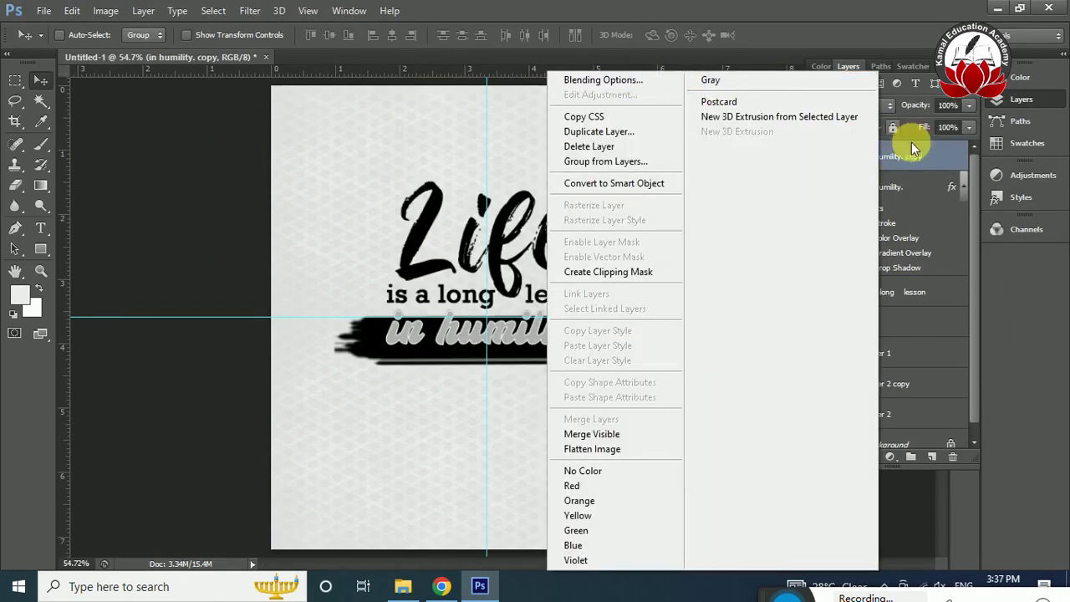
key("Escape")
left_click(441, 585)
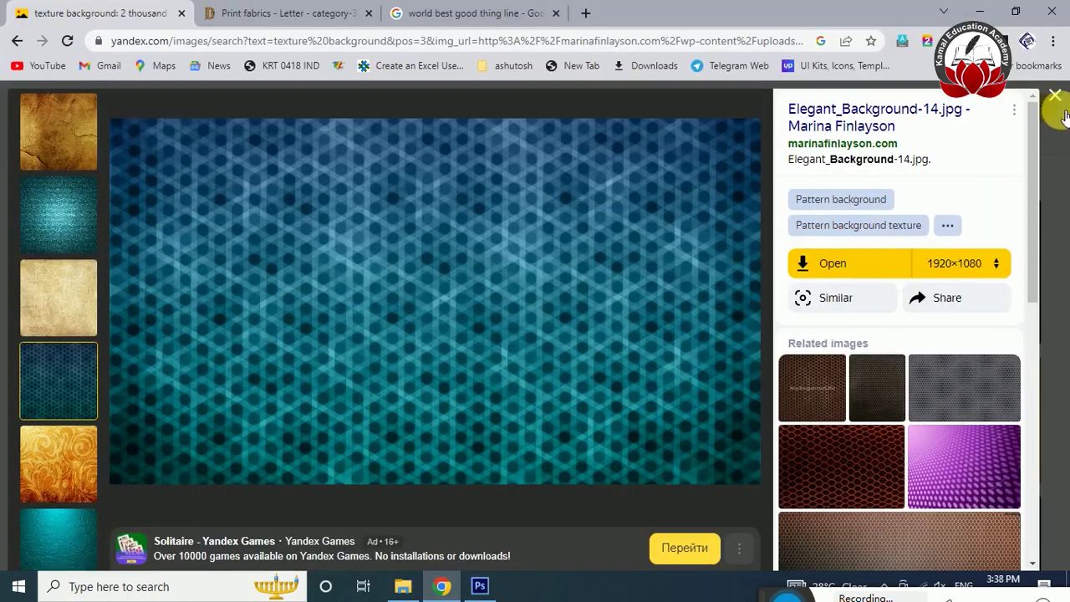
Open the brown wavy texture image in the results and copy it
left_click(1053, 95)
scroll(1062, 193, "down", 1)
scroll(1067, 192, "down", 1)
left_click(711, 231)
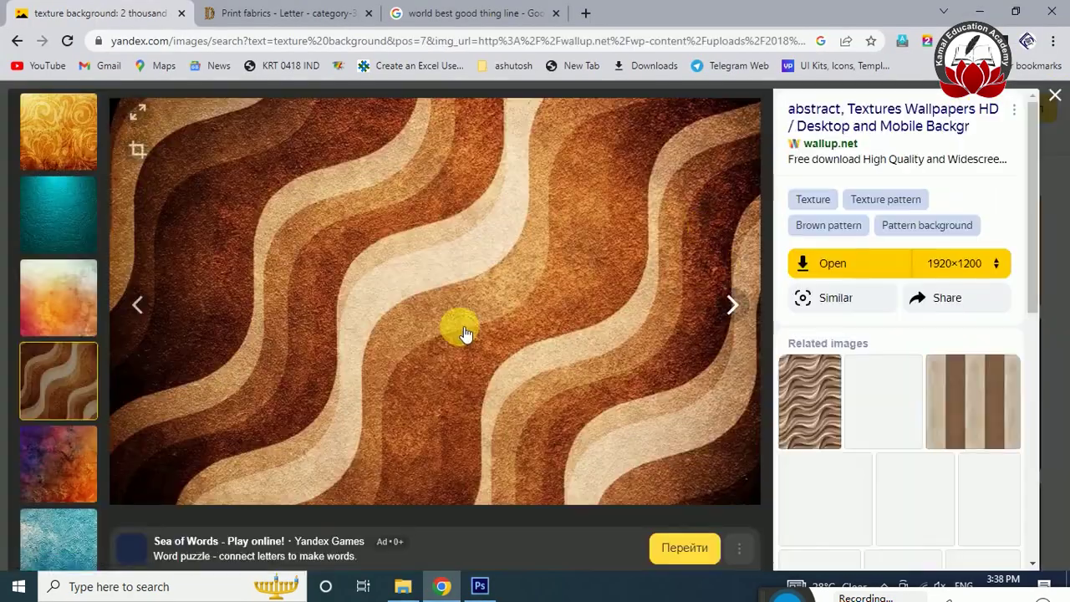
right_click(491, 336)
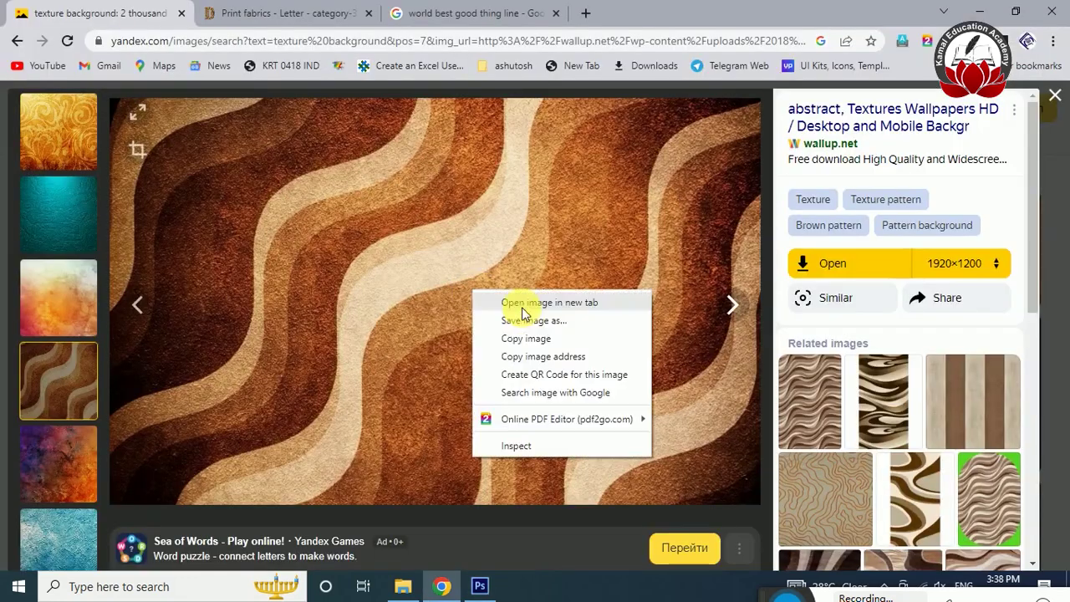
left_click(523, 336)
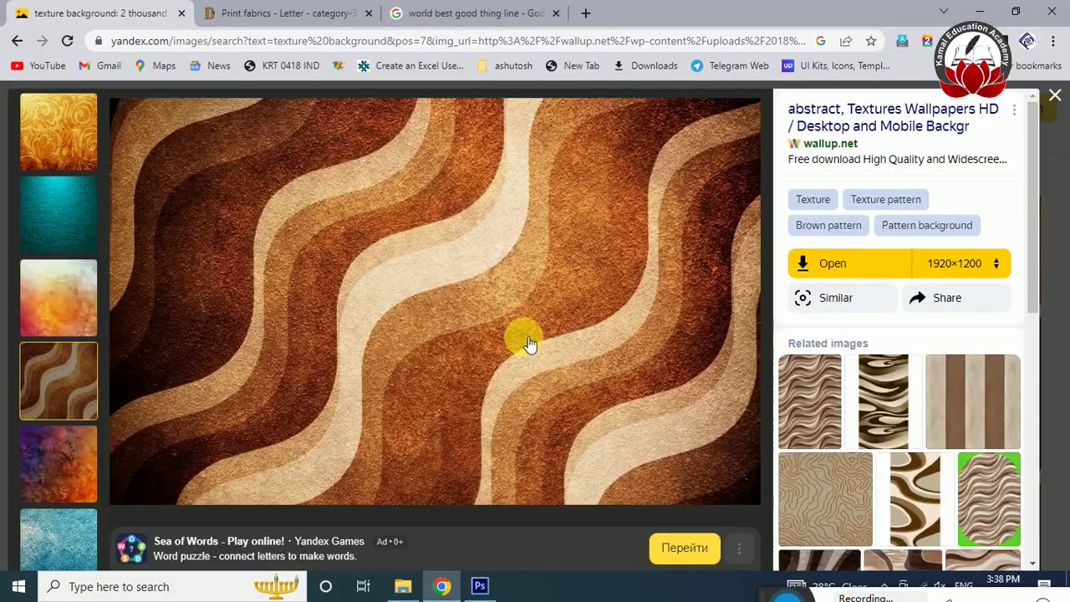
Save the brown wavy image as the 216925-abstract JPG and bring Photoshop forward
right_click(527, 343)
left_click(608, 316)
key("Return")
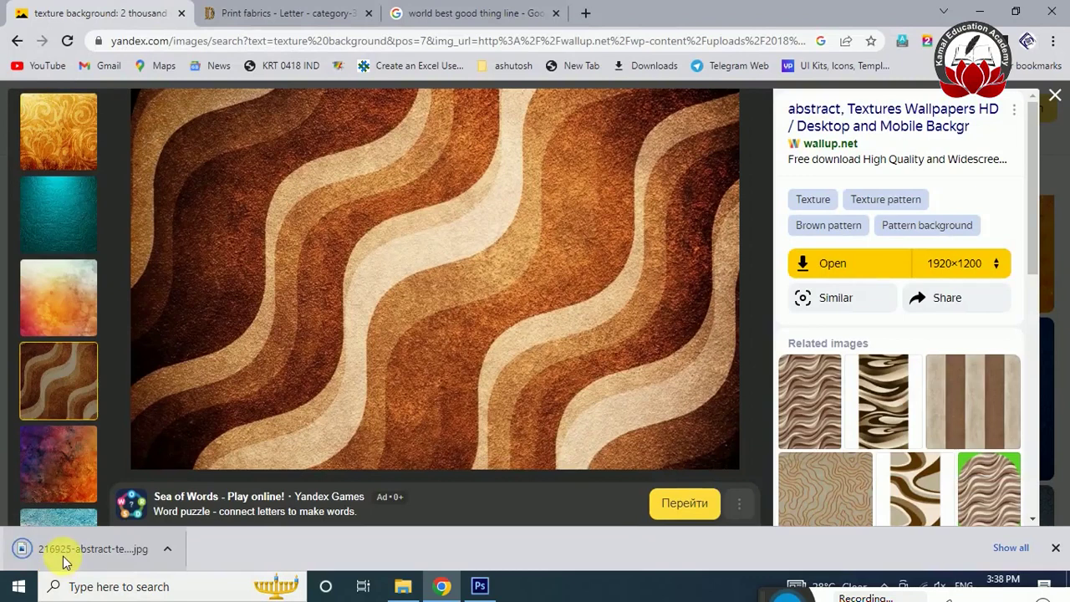
left_click_drag(64, 557, 458, 470)
left_click(43, 10)
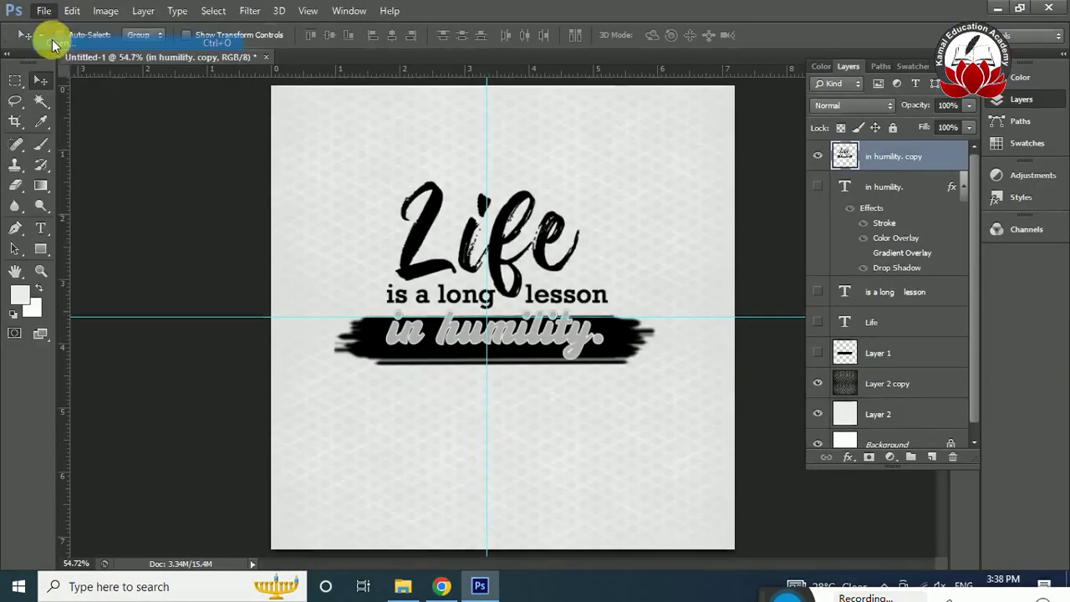
Try opening the downloaded texture image from the Downloads folder
left_click(38, 31)
left_click(660, 66)
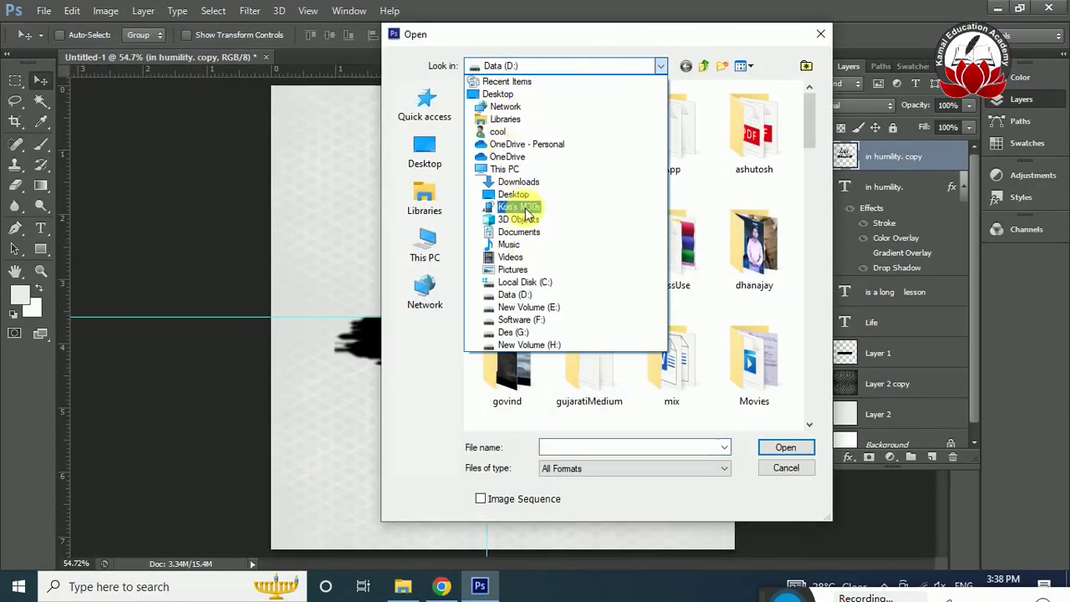
left_click(518, 182)
double_click(625, 200)
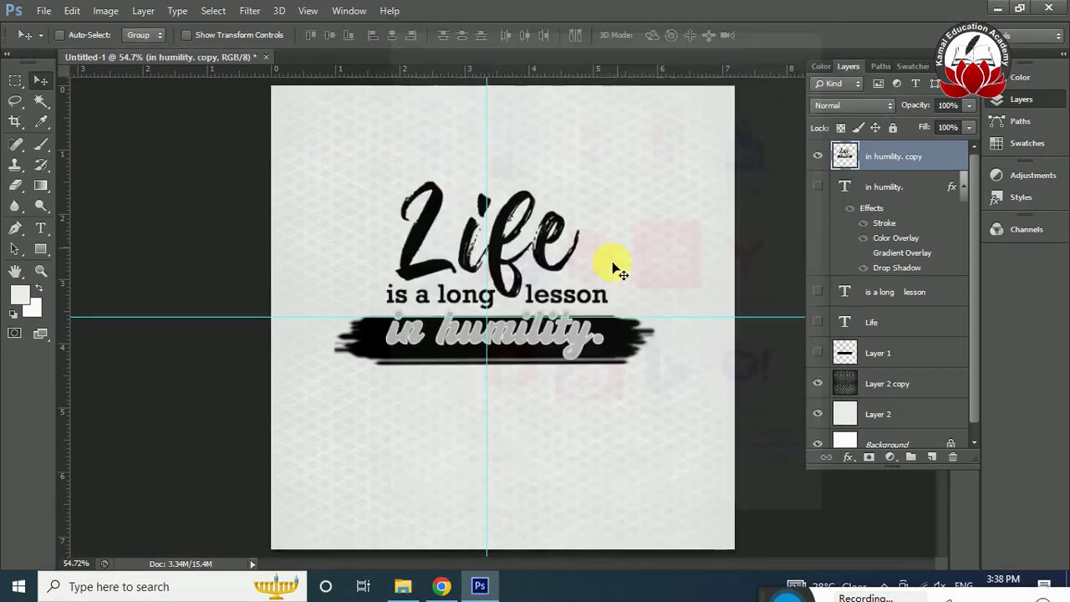
Reveal the downloaded texture JPG in its folder from Chrome and drag it toward Photoshop
left_click(442, 586)
left_click(148, 555)
left_click(215, 494)
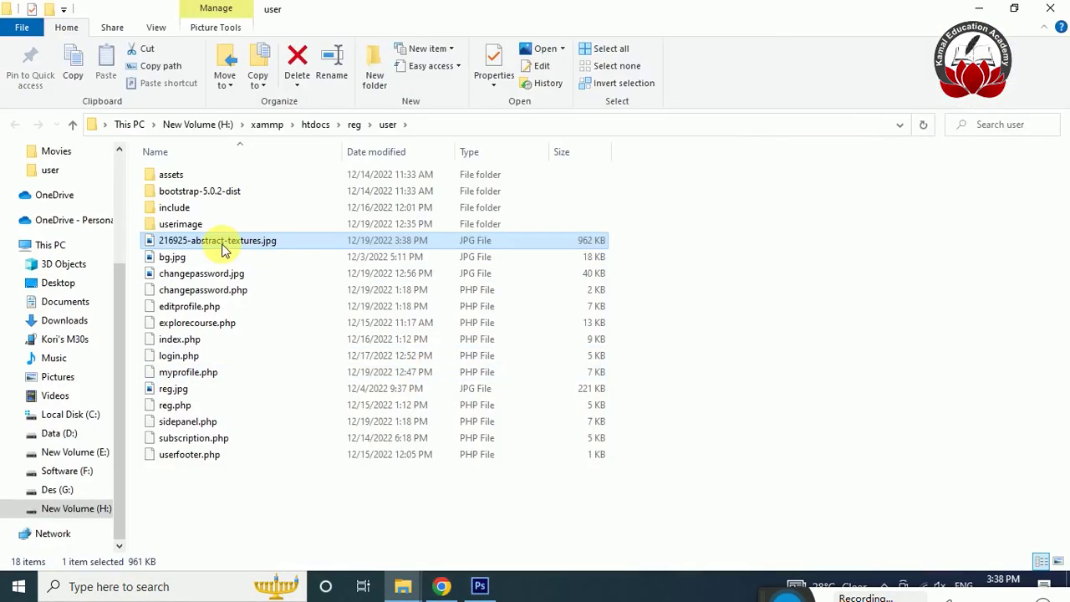
mouse_move(230, 248)
left_mouse_down()
mouse_move(350, 489)
mouse_move(485, 446)
left_mouse_up()
left_click(451, 127)
Back in Photoshop, start File > Open again and browse to This PC's drives
key("alt+Tab")
left_click(43, 10)
left_click(50, 41)
left_click(576, 67)
left_click(576, 66)
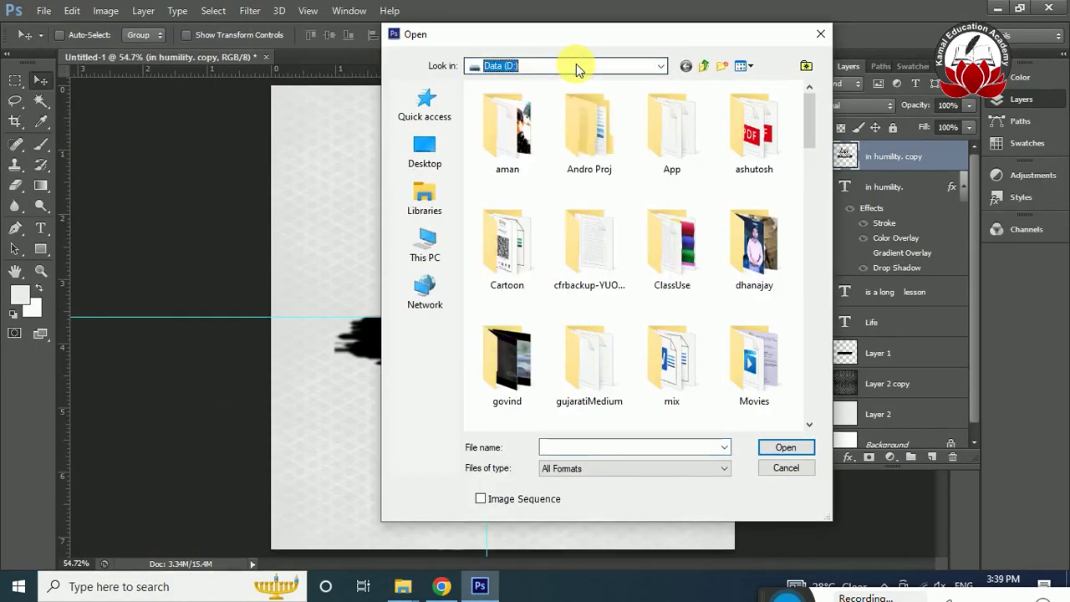
scroll(576, 64, "up", 3)
left_click(424, 245)
scroll(799, 380, "down", 5)
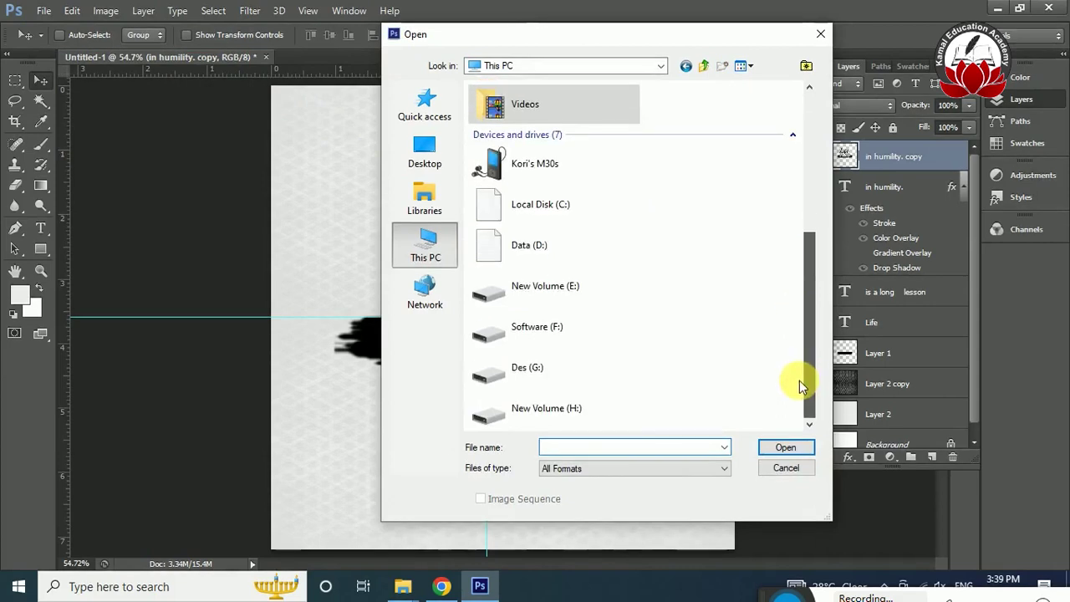
Open 216925-abstract-textures.jpg from the H:\xampp\htdocs project folder and unlock its background
double_click(570, 409)
double_click(693, 266)
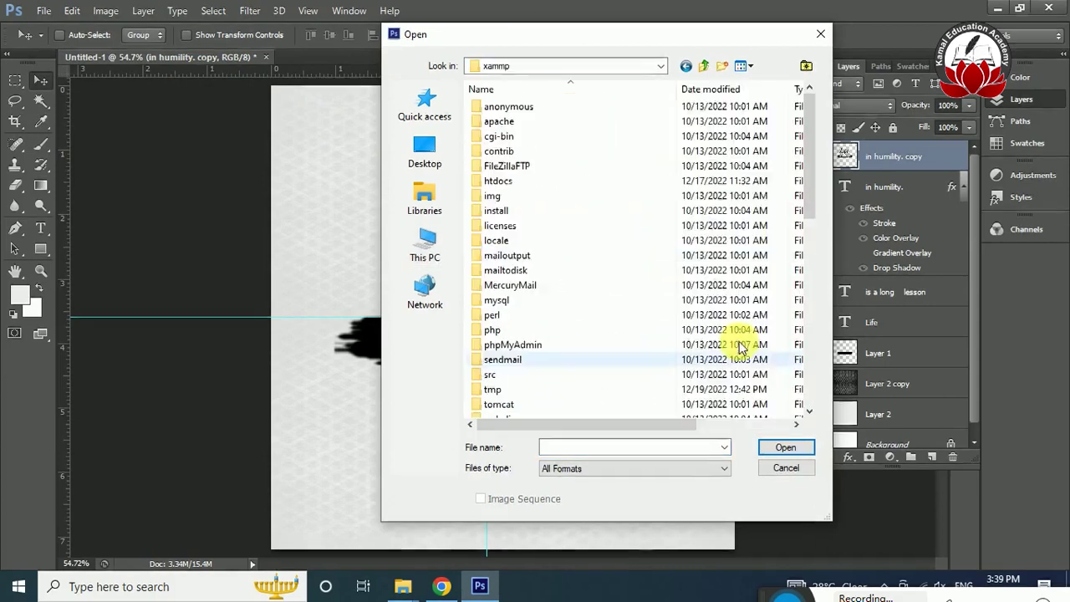
double_click(499, 181)
double_click(505, 165)
double_click(771, 150)
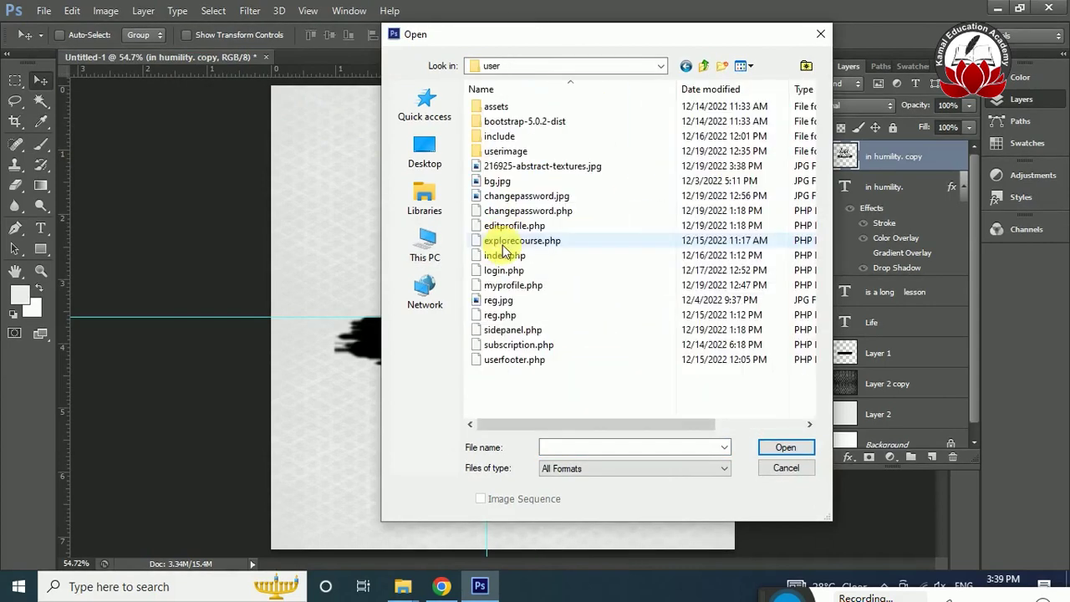
double_click(518, 162)
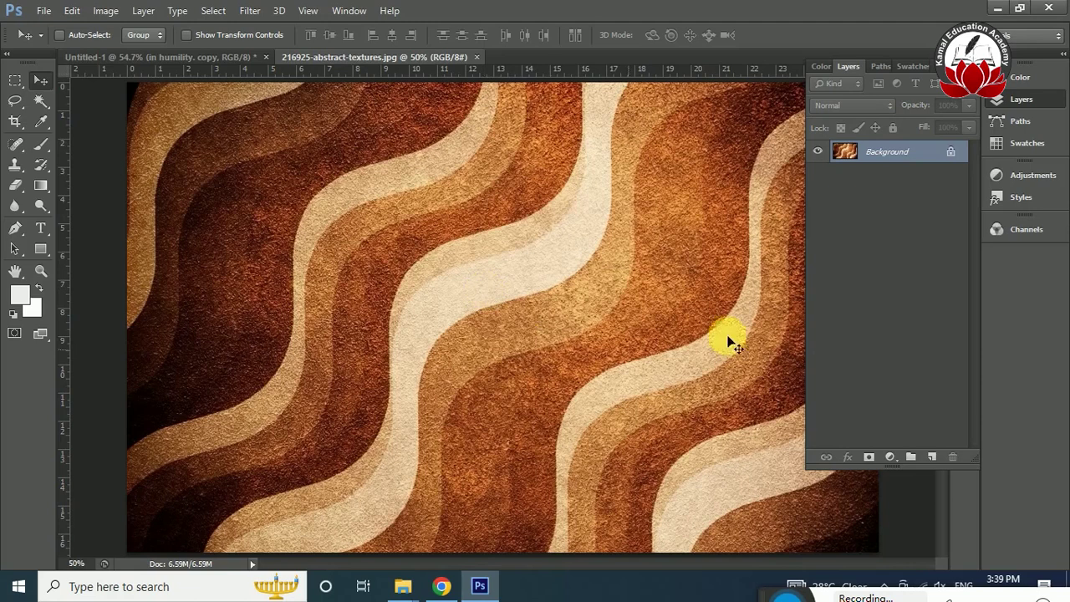
double_click(945, 151)
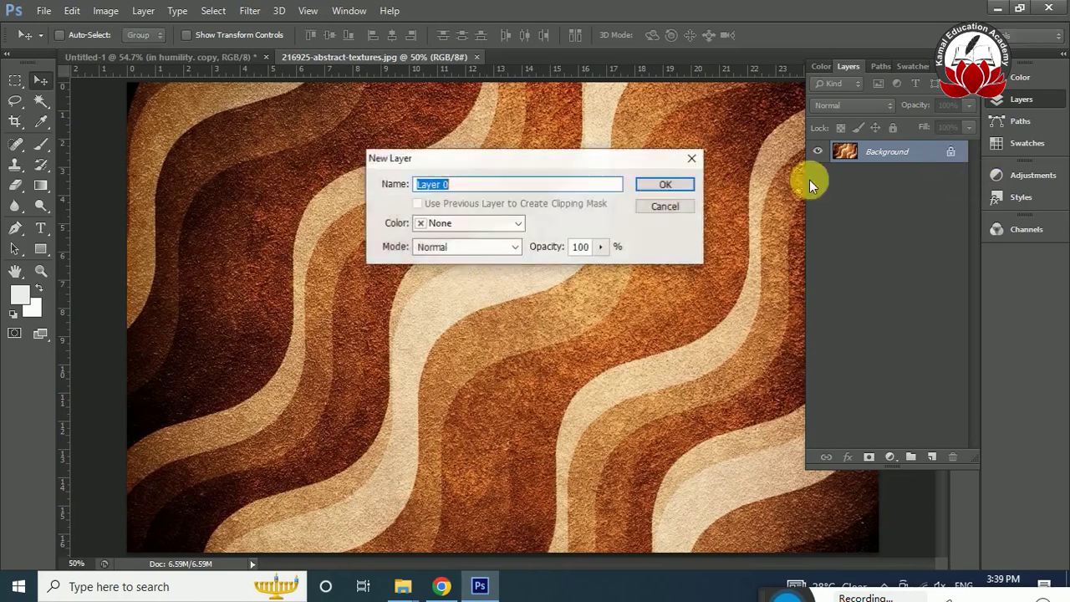
Bring the texture into Untitled-1 as a layer and fit it to the canvas's lower-left
key("Return")
left_click_drag(446, 295, 497, 427)
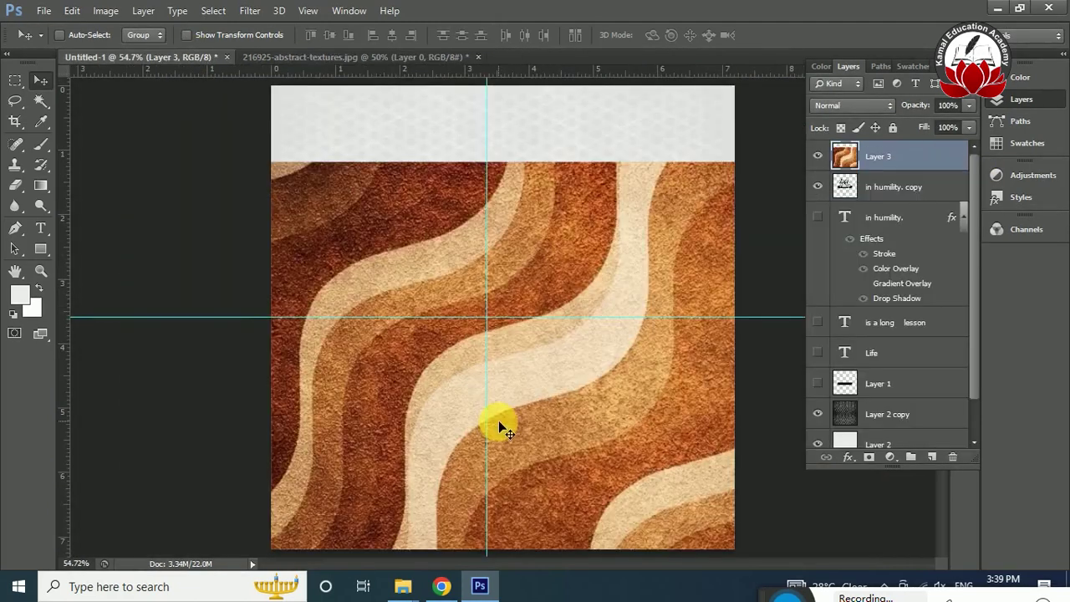
key("ctrl+t")
key("ctrl+minus")
left_click_drag(777, 537, 430, 406)
left_click_drag(389, 377, 605, 418)
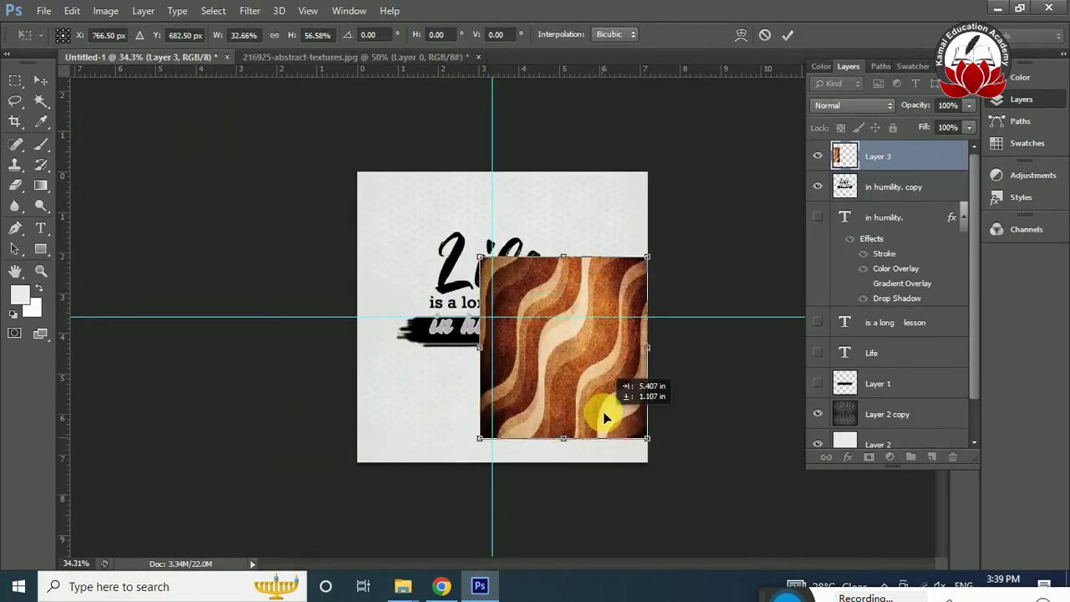
left_click_drag(564, 257, 564, 340)
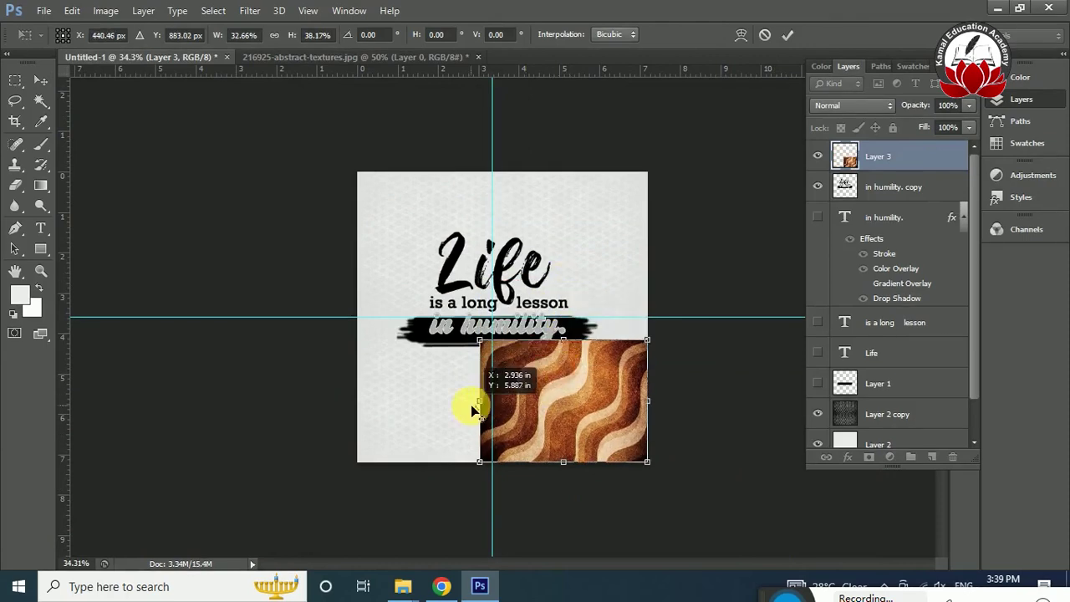
left_click_drag(594, 377, 494, 380)
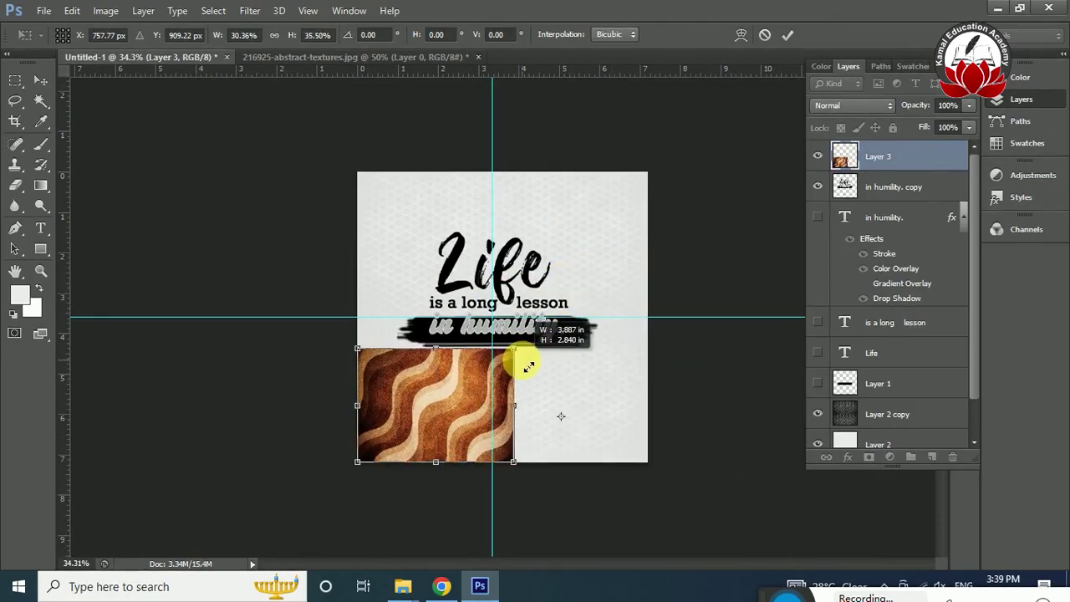
left_click_drag(532, 350, 521, 357)
key("Return")
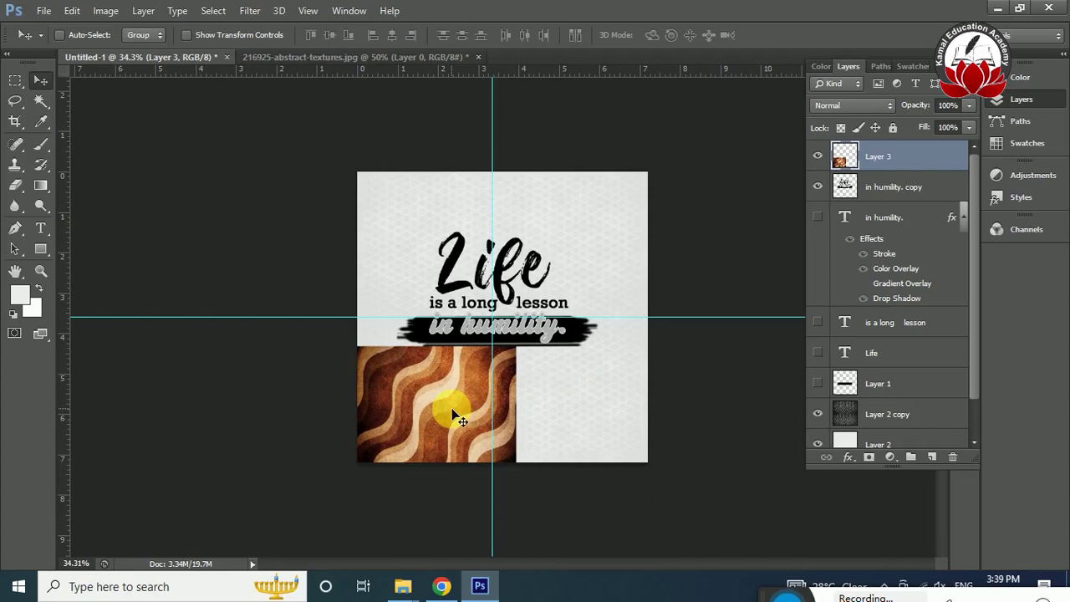
Duplicate the texture to the right, flip the copy horizontally, and select both halves
left_click_drag(452, 411, 582, 408)
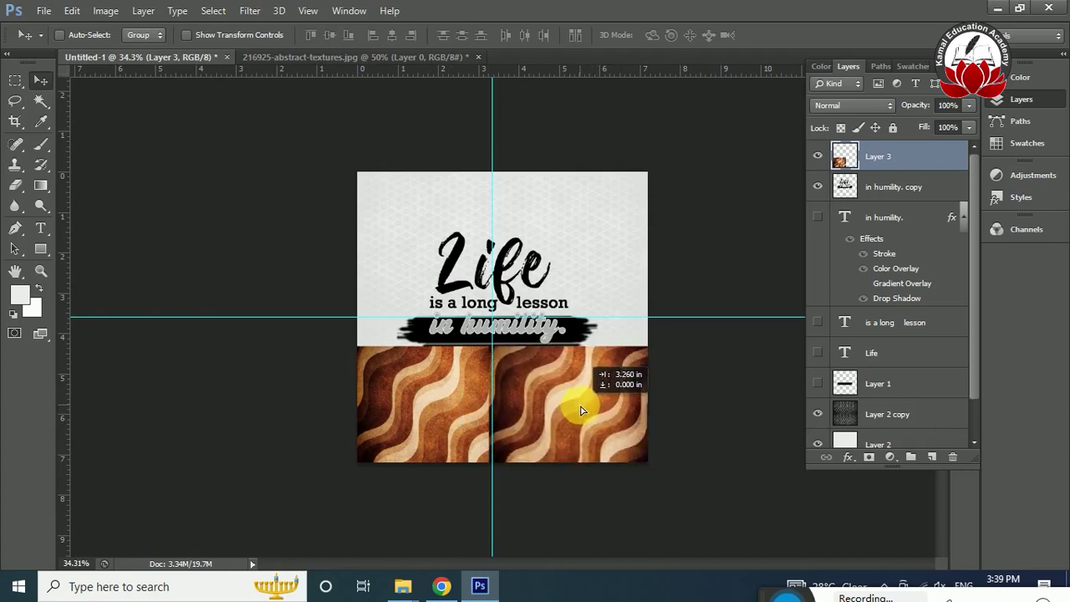
key("ctrl+t")
right_click(580, 407)
left_click(613, 375)
left_click_drag(584, 393, 581, 400)
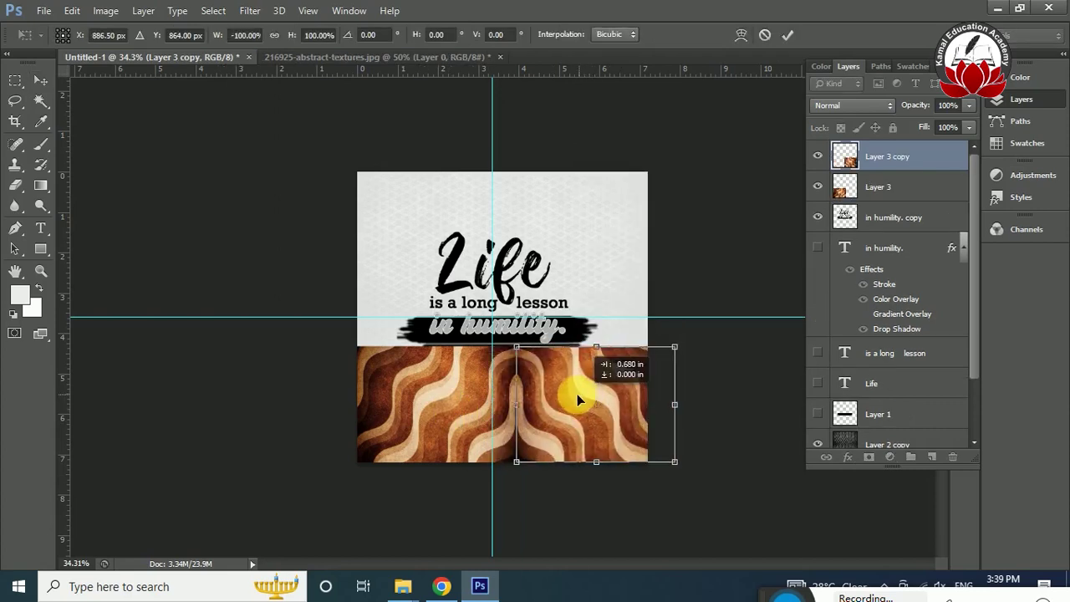
key("Return")
left_click(901, 186, "shift")
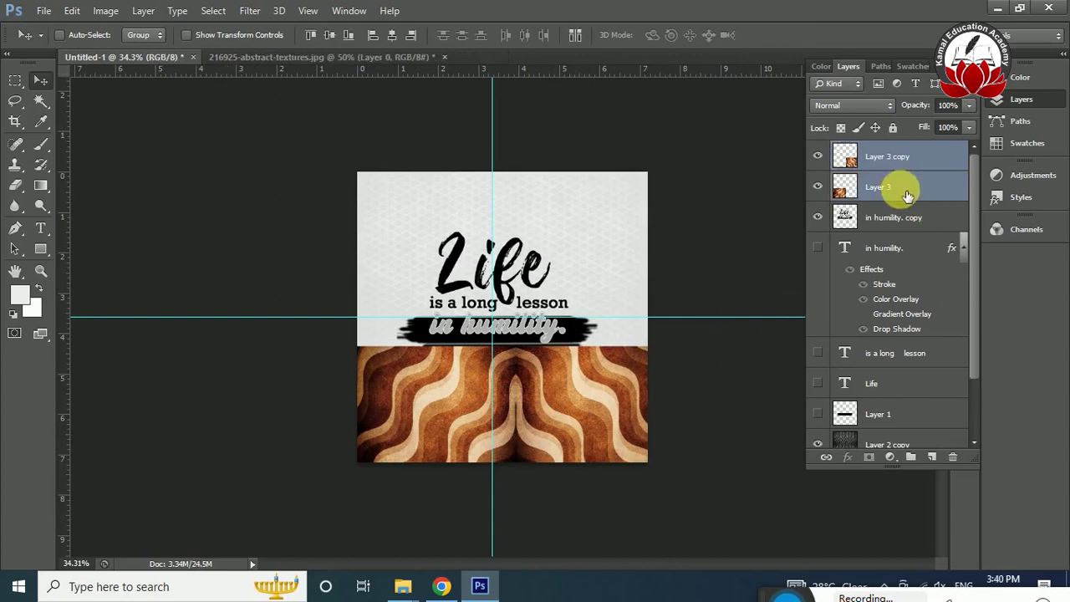
Merge the two halves, then duplicate them and move a vertically flipped copy below
key("ctrl+e")
key("ctrl+t")
mouse_move(648, 405)
left_mouse_down()
mouse_move(673, 414)
mouse_move(649, 413)
mouse_move(573, 348)
left_mouse_up()
key("Return")
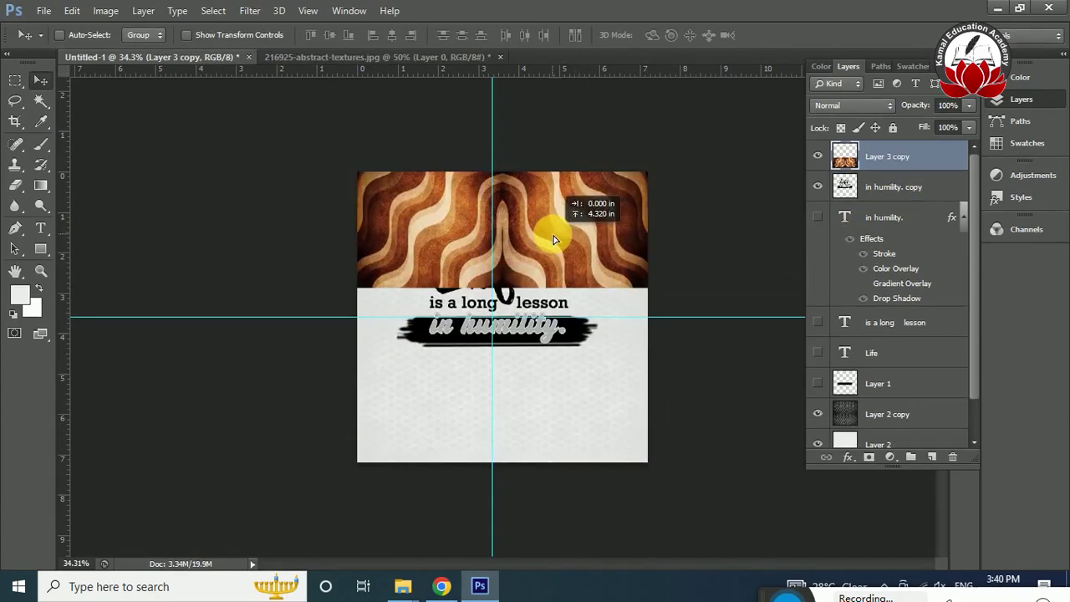
key("ctrl+j")
key("ctrl+t")
right_click(561, 348)
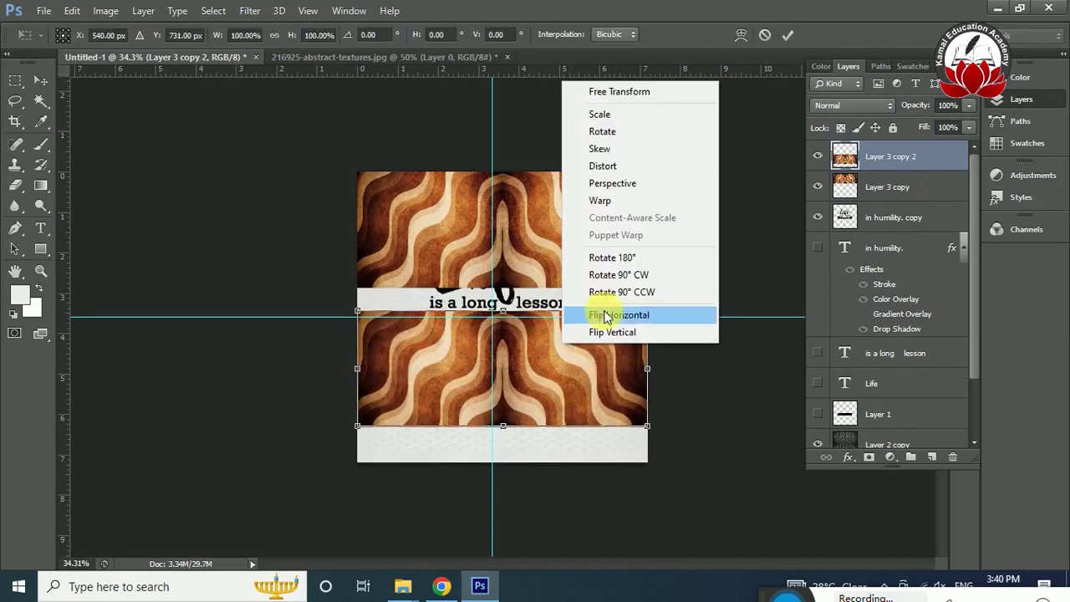
left_click(602, 332)
left_click_drag(586, 343, 565, 355)
key("Return")
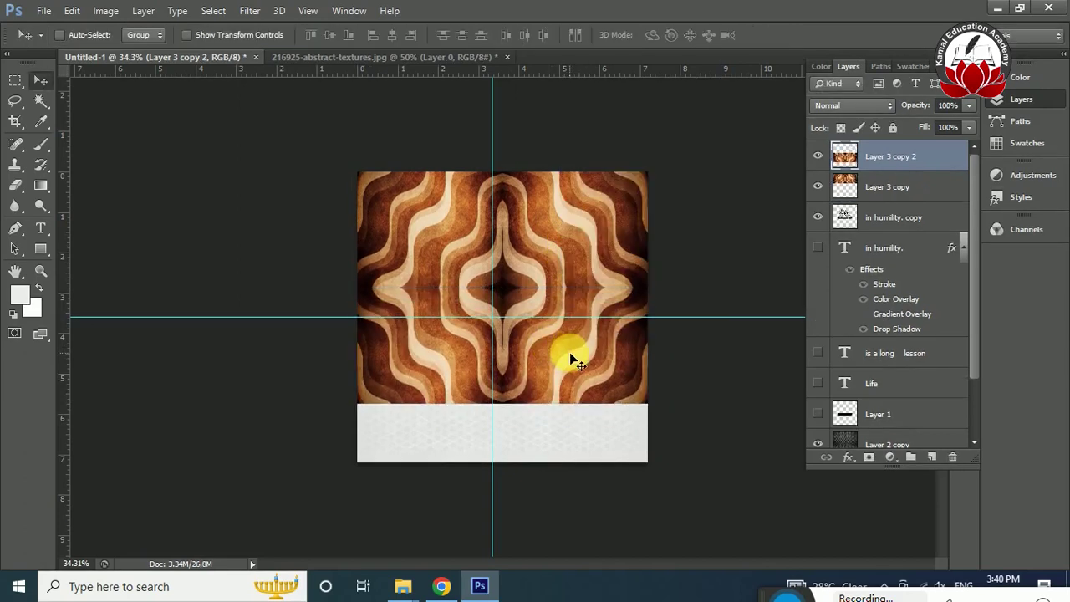
Merge both texture layers, stretch the result to fill the canvas, and place it beneath the quote
left_click(903, 192, "shift")
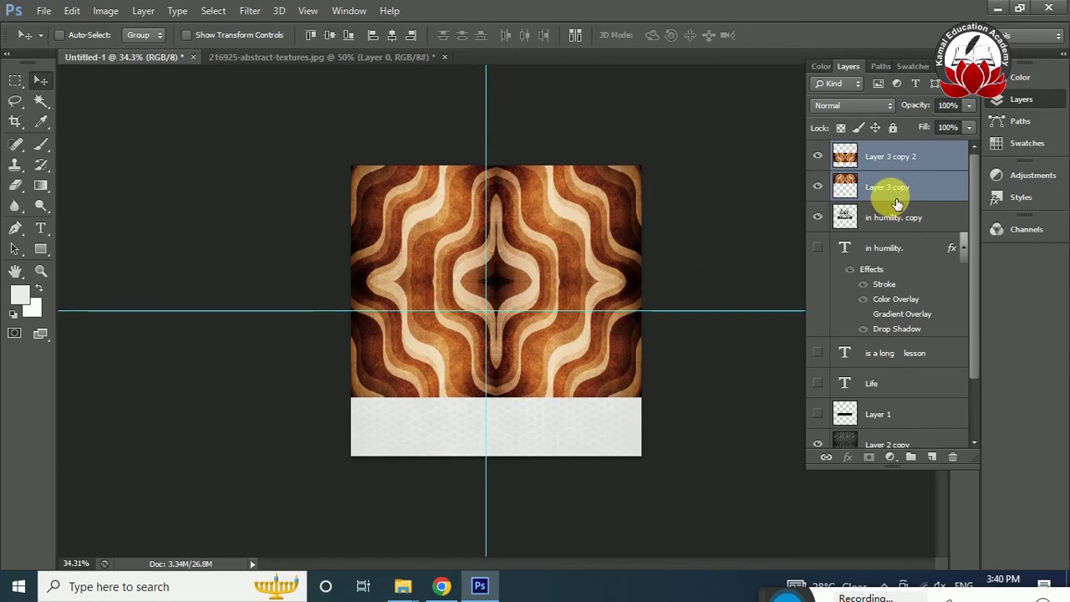
key("ctrl+t")
key("Return")
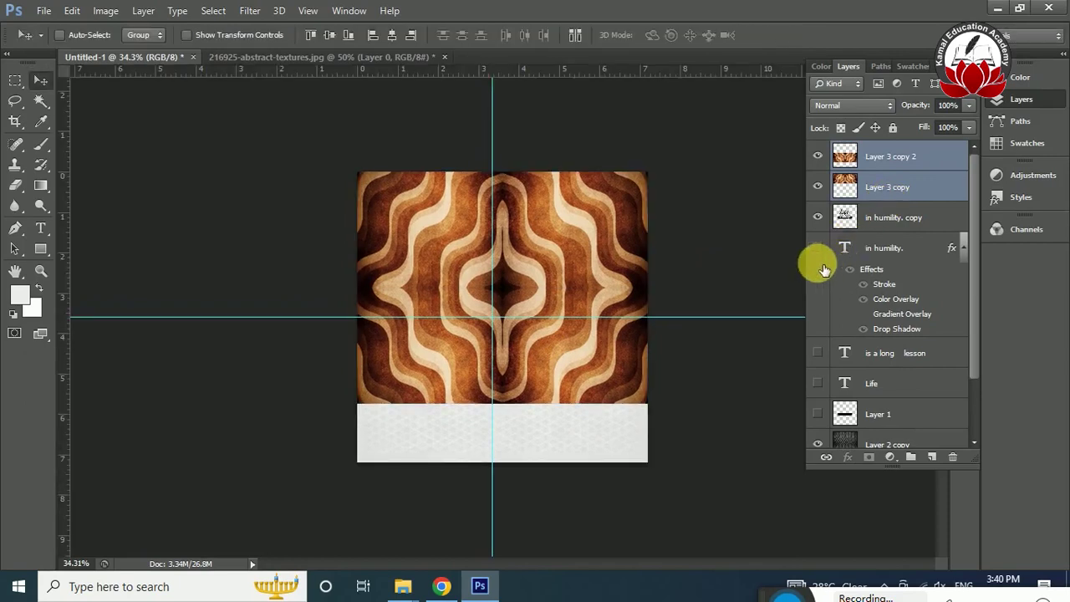
key("ctrl+e")
key("ctrl+t")
left_click_drag(502, 403, 500, 460)
key("Return")
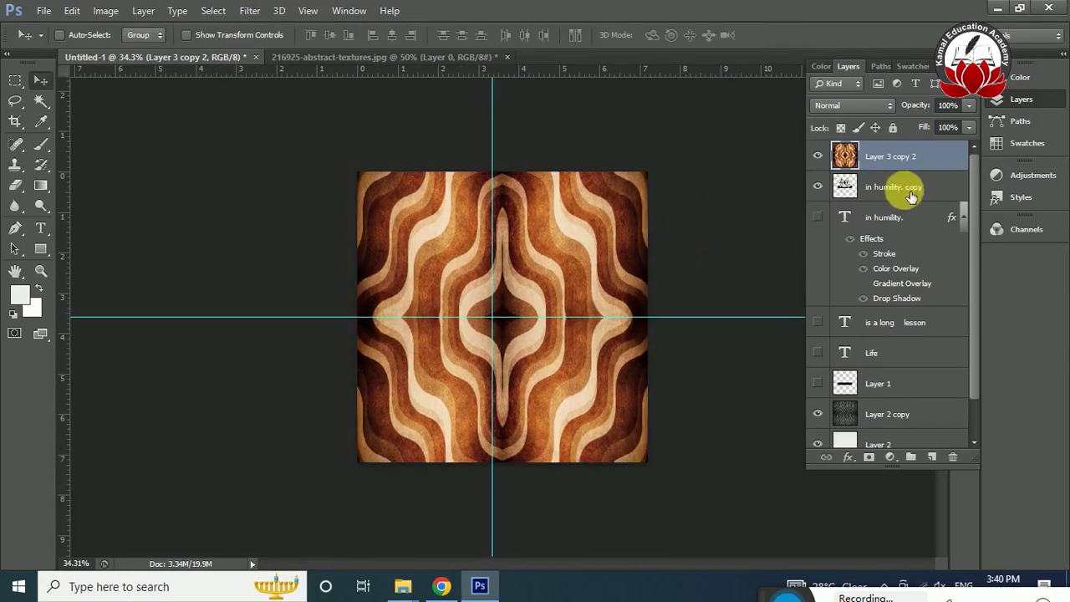
left_click_drag(892, 157, 899, 391)
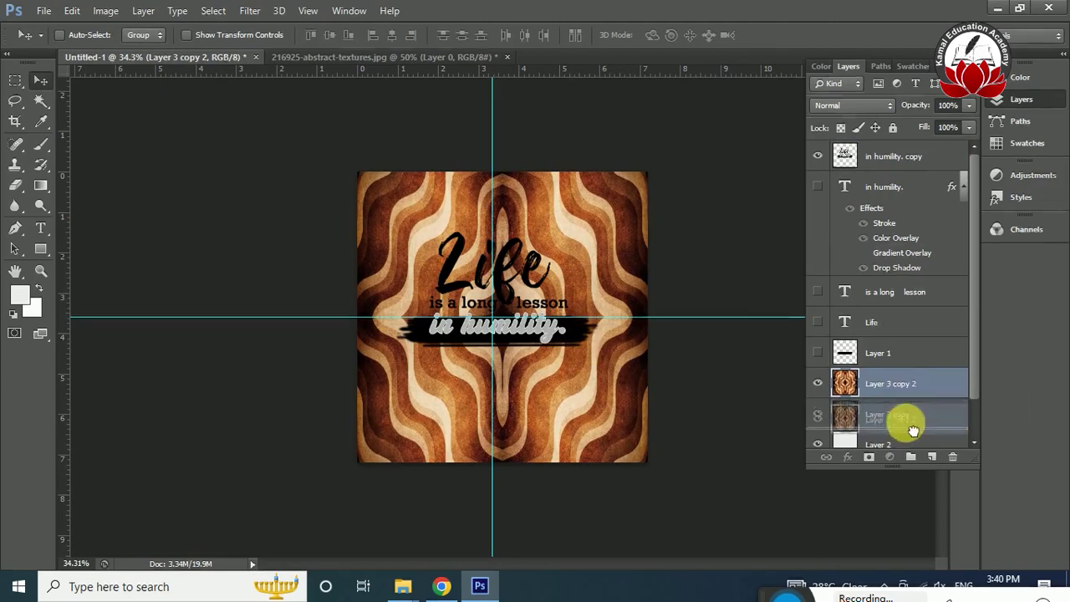
Lighten the texture to Lightness +71 and shift its hue toward green with Hue/Saturation
left_click(141, 11)
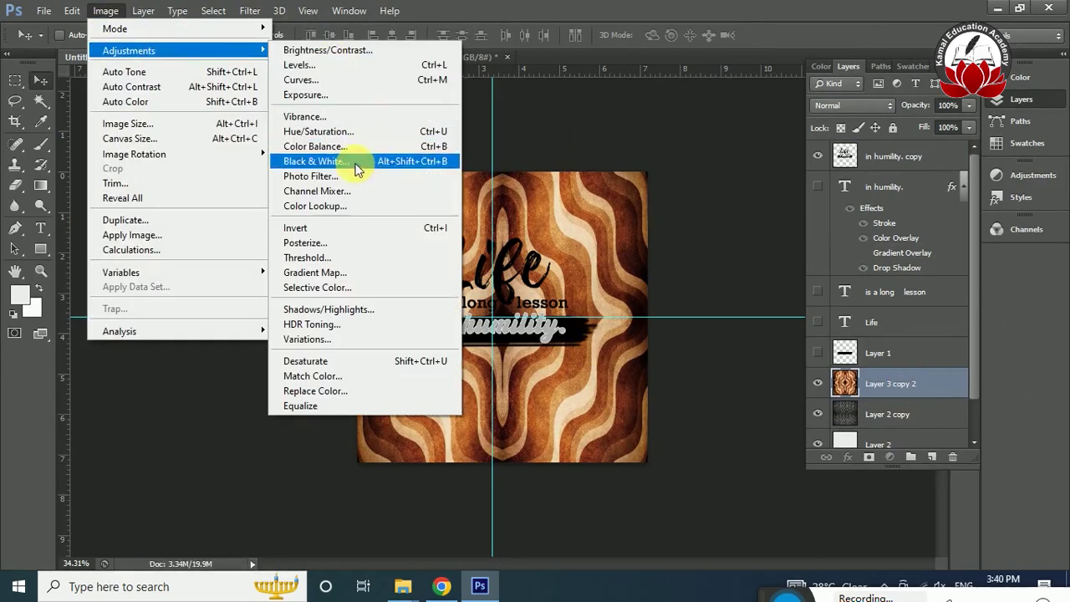
left_click(354, 137)
left_click_drag(810, 290, 865, 303)
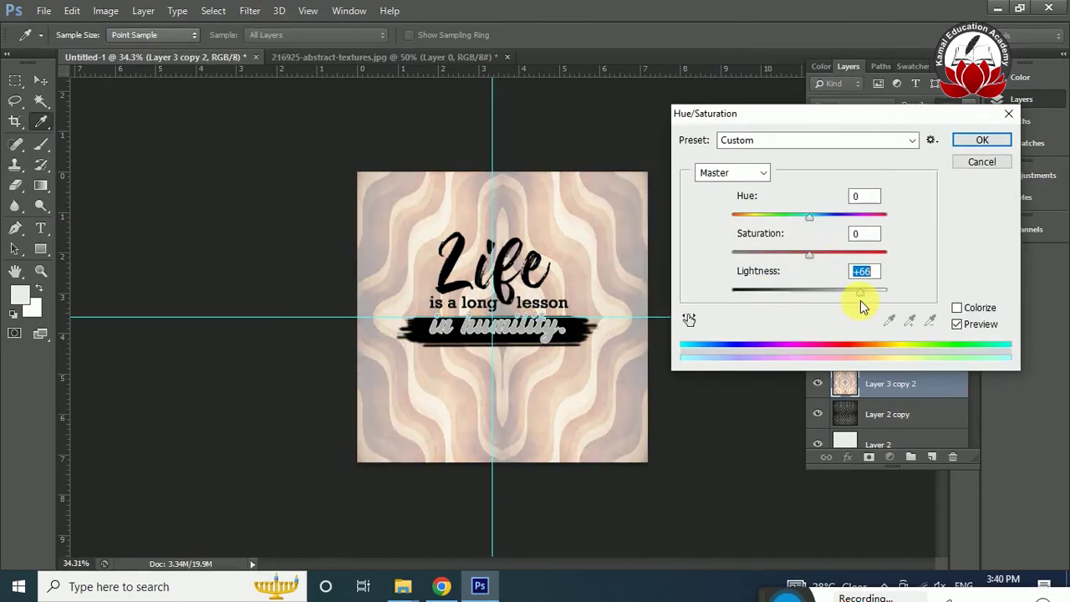
left_click_drag(809, 219, 851, 219)
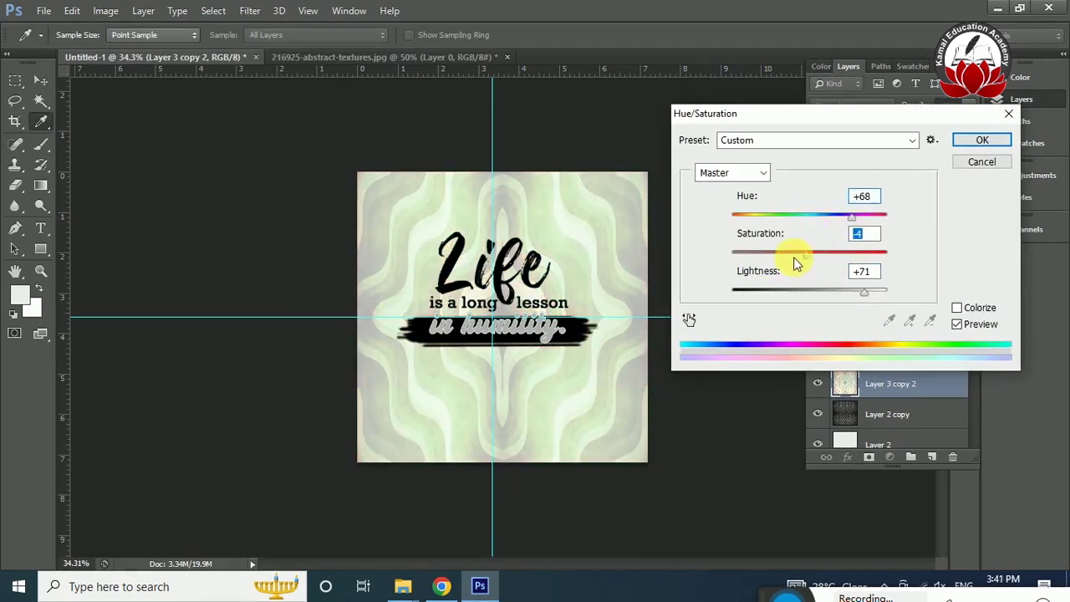
left_click(982, 141)
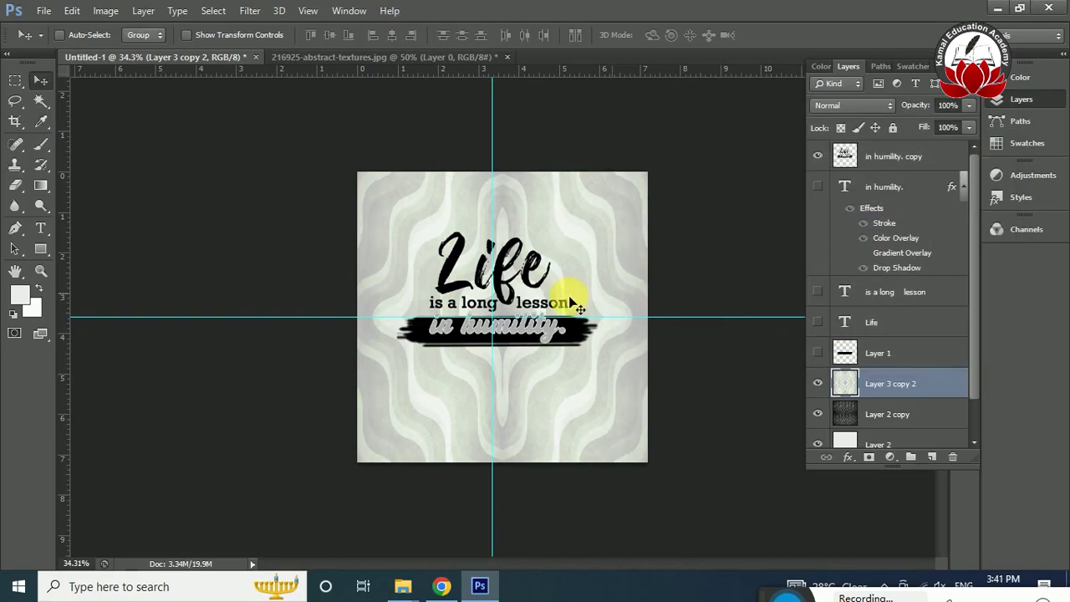
Set the texture layer's blend mode to Linear Burn
left_click(870, 105)
left_click(846, 107)
key("Down")
key("Down")
key("Down")
key("Down")
key("Down")
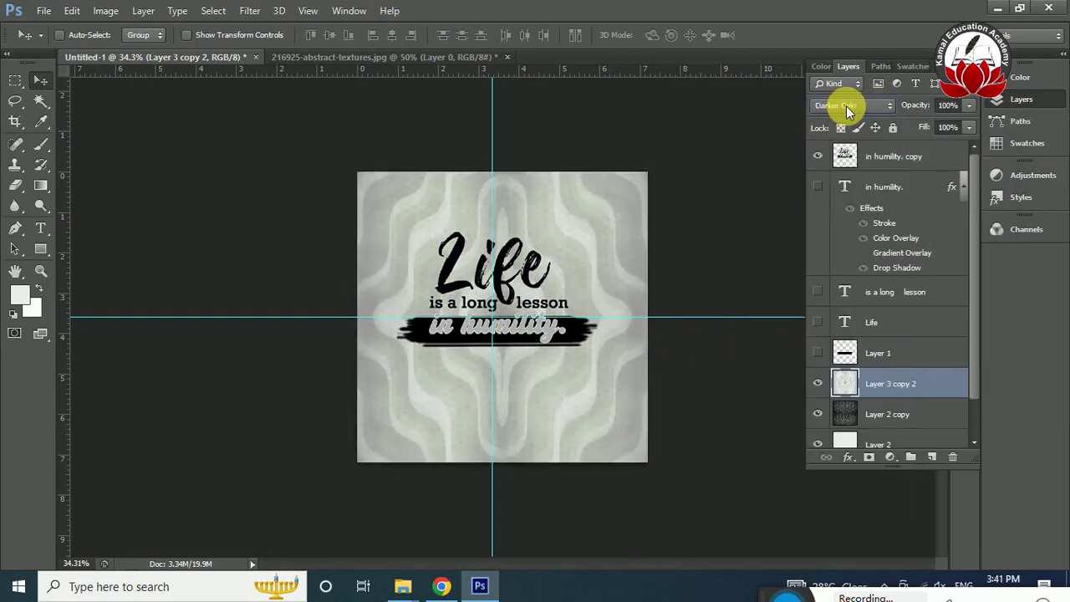
key("Up")
Duplicate the 'in humility. copy' quote layer as 'in humility. copy 2'
key("ctrl+0")
left_click(889, 158)
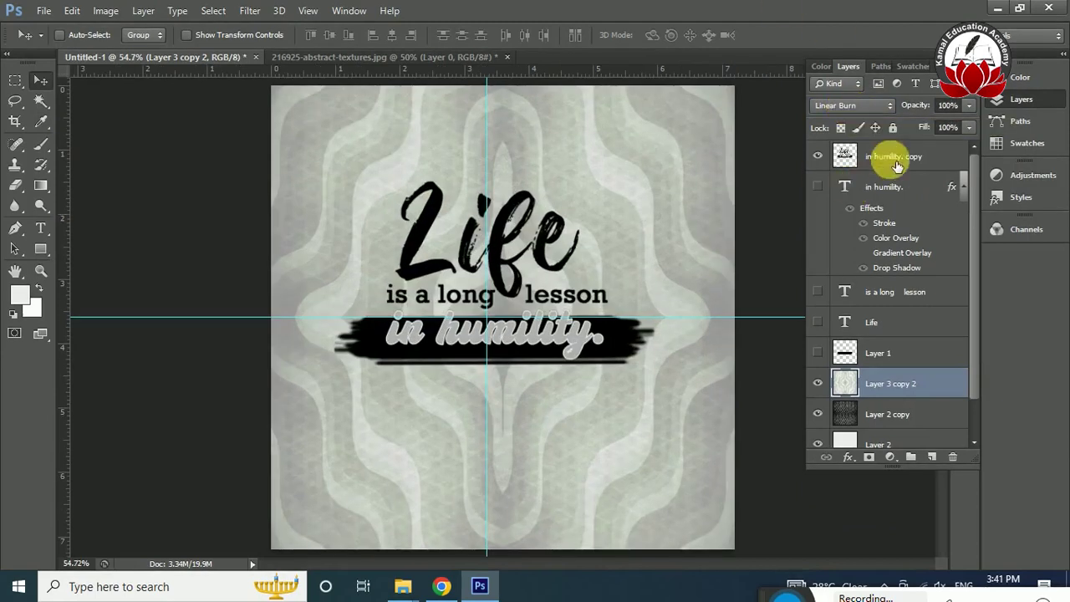
left_click_drag(516, 339, 563, 340)
left_click(214, 10)
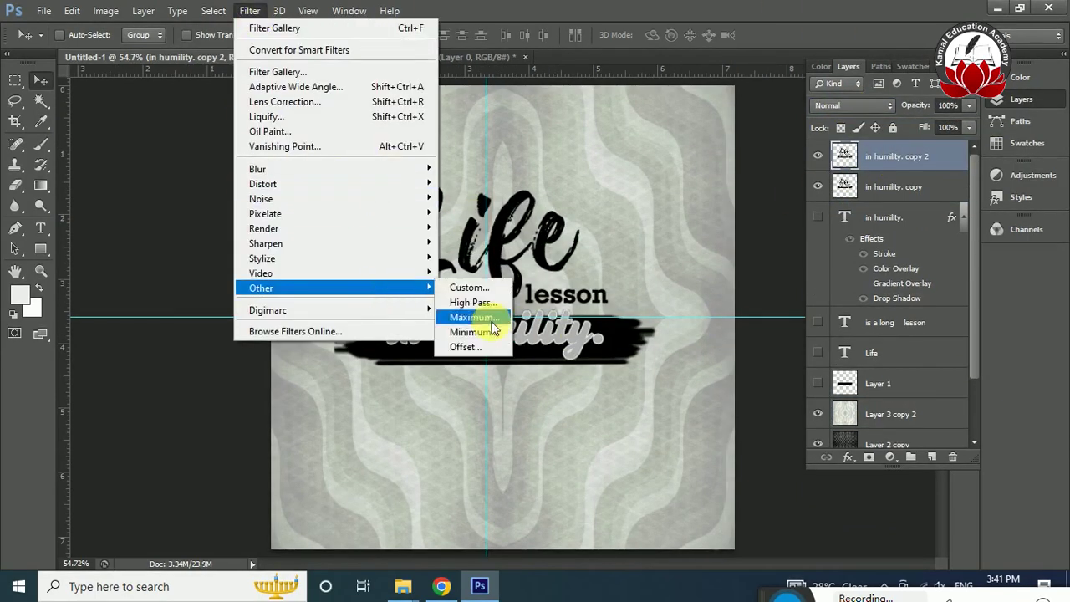
Offset the top quote copy by 540 px horizontally and vertically with Wrap Around
left_click(468, 346)
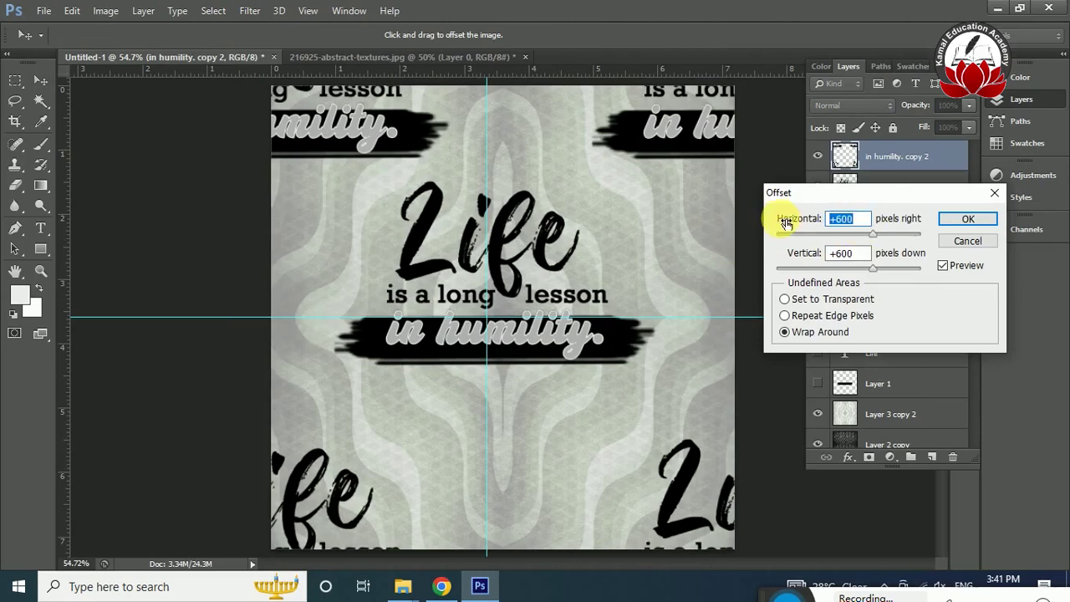
type("40")
key("Tab")
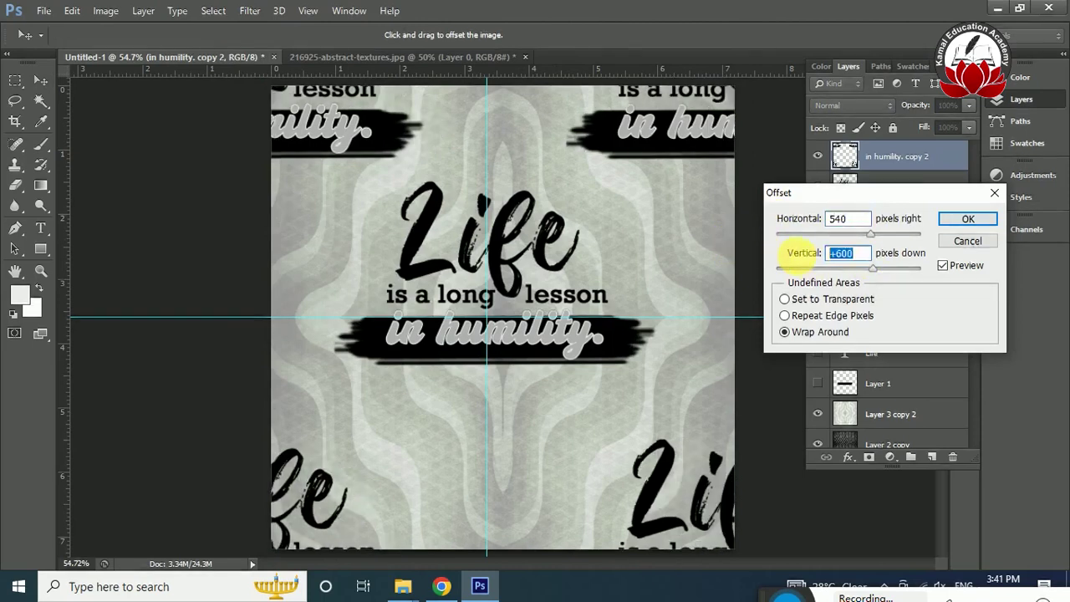
type("540")
left_click(968, 219)
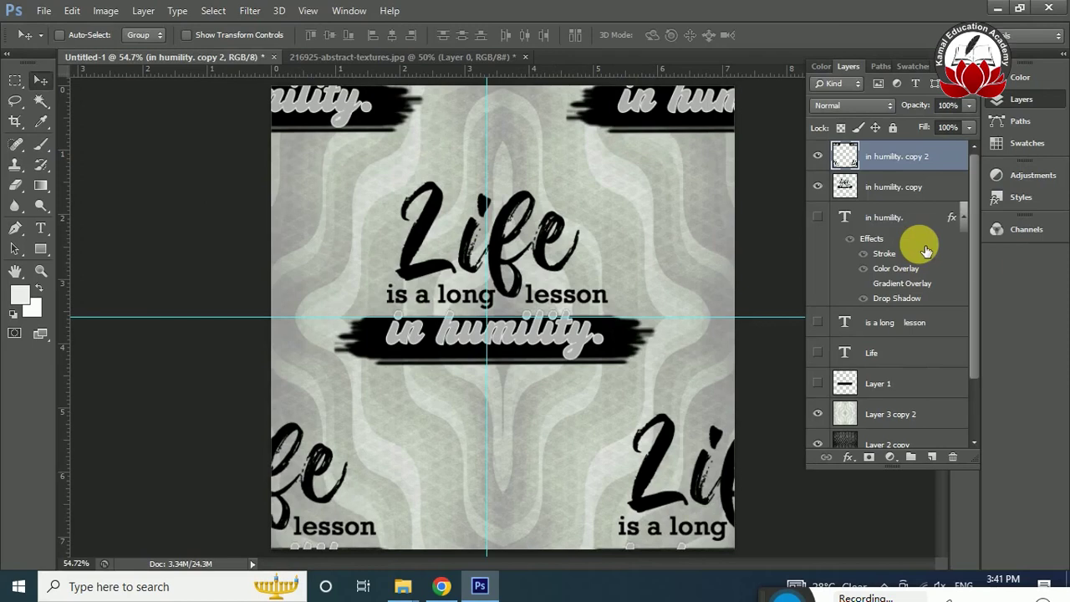
key("ctrl+t")
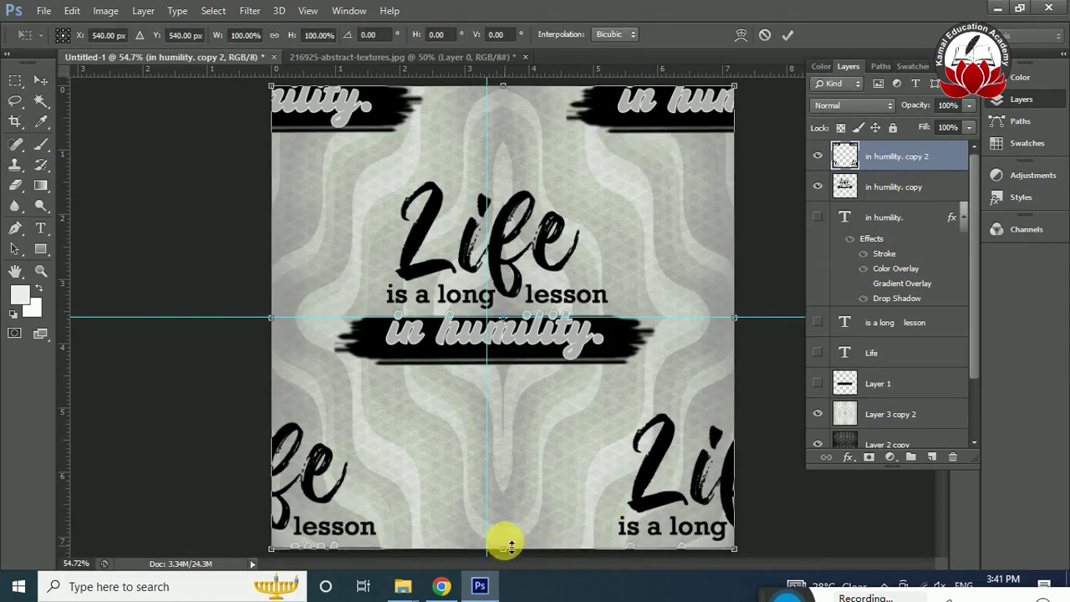
Flip the middle quote copy vertically and horizontally so it reads upside down
key("Return")
left_click(886, 186)
key("ctrl+t")
right_click(540, 266)
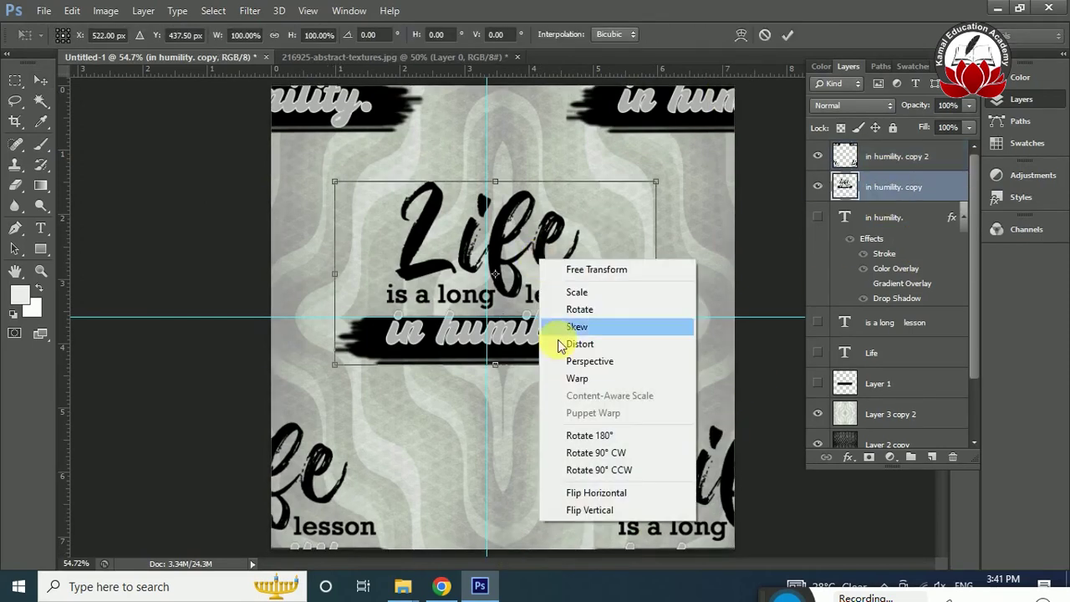
left_click(600, 508)
left_click_drag(545, 294, 540, 338)
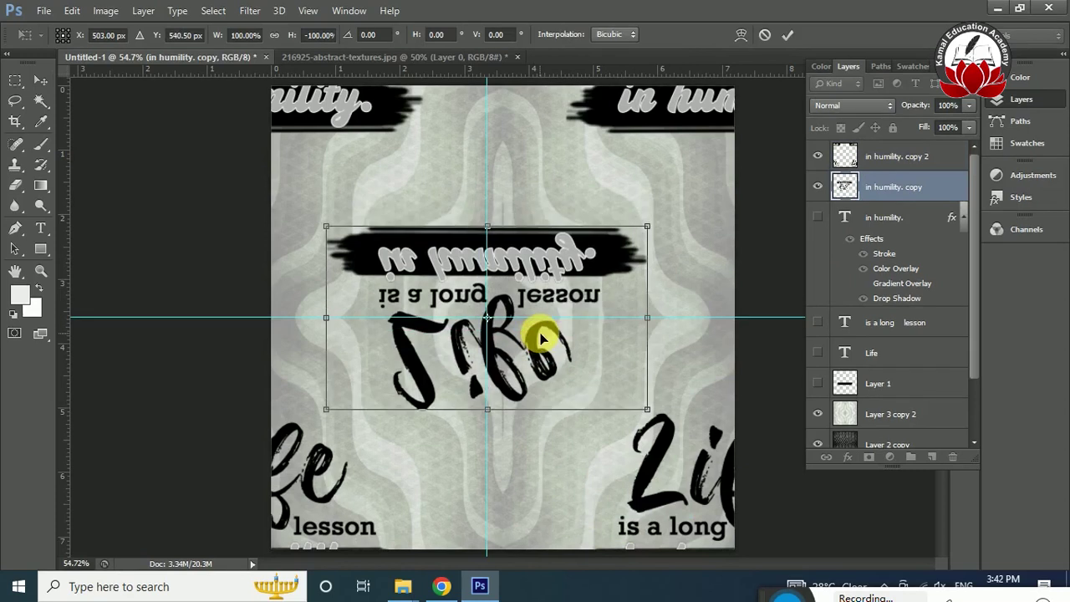
right_click(519, 290)
left_click(600, 518)
key("Return")
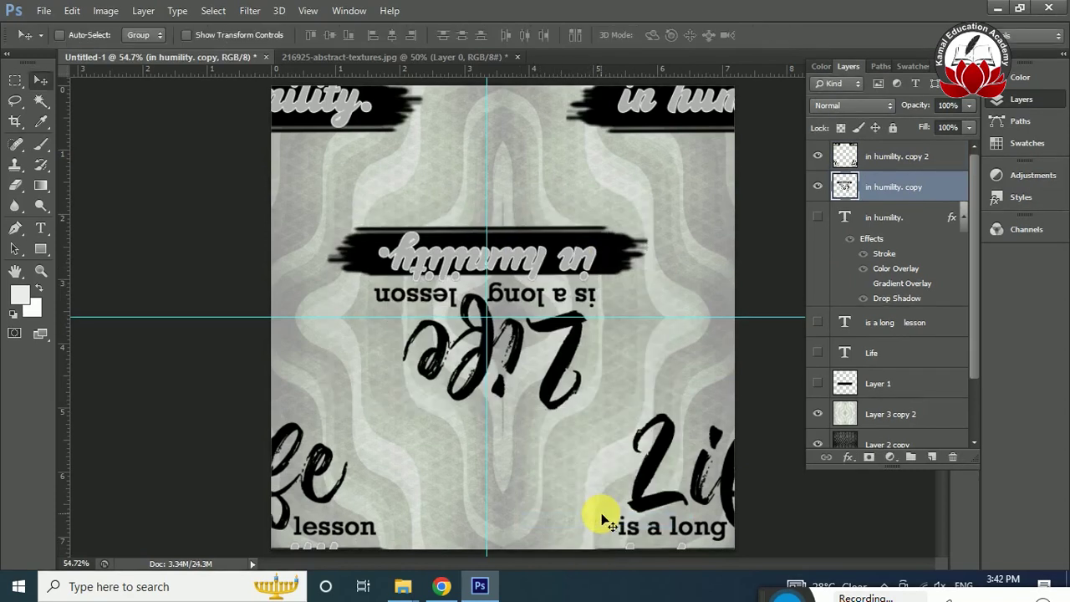
Define the tile as a pattern and close the texture image document
left_click(71, 10)
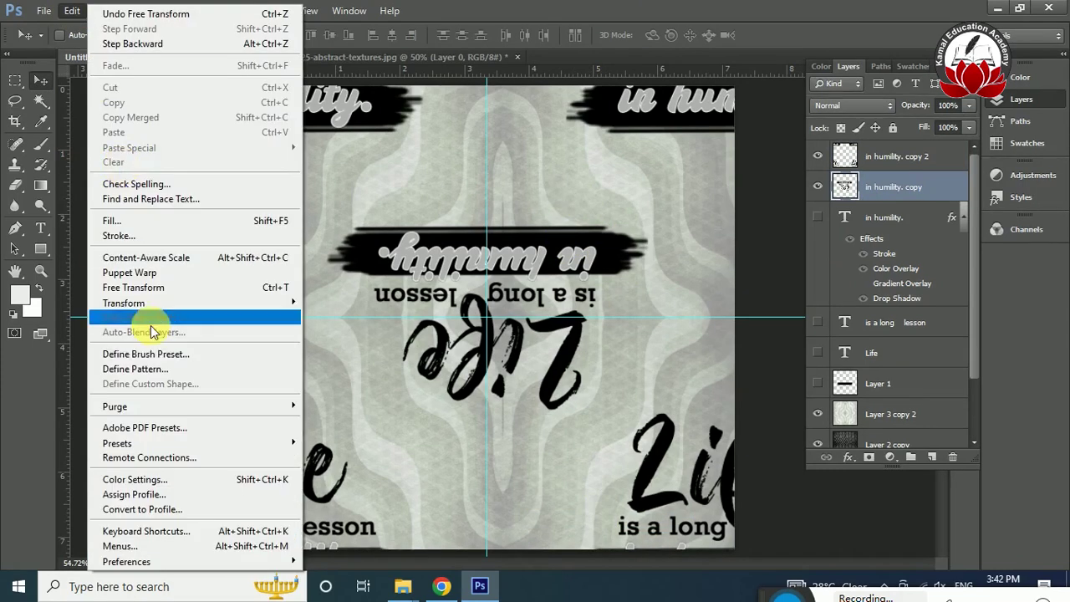
left_click(134, 361)
left_click(693, 200)
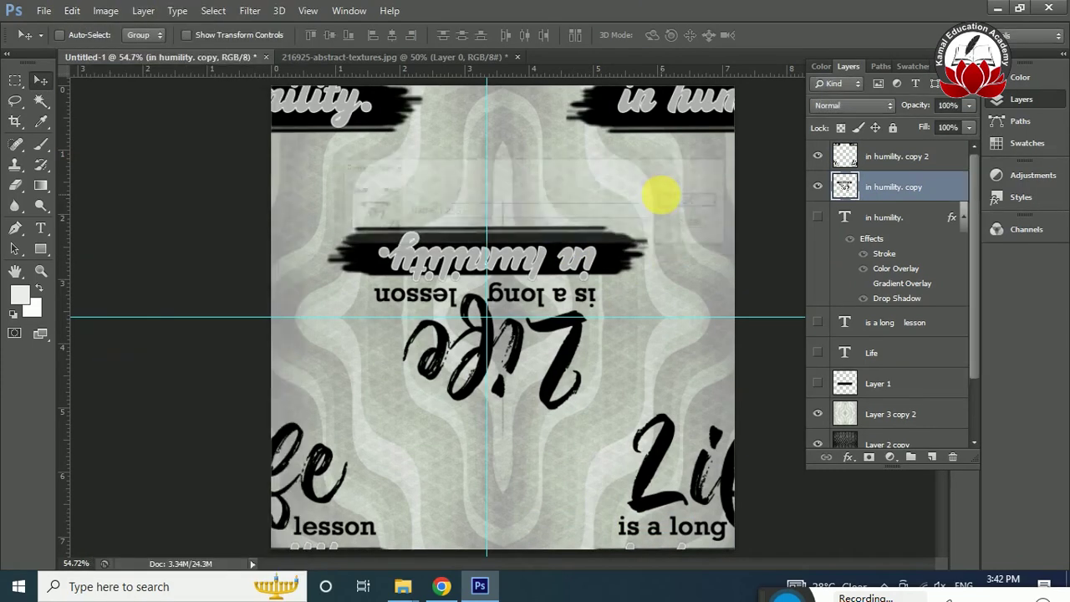
left_click(500, 57)
left_click(557, 239)
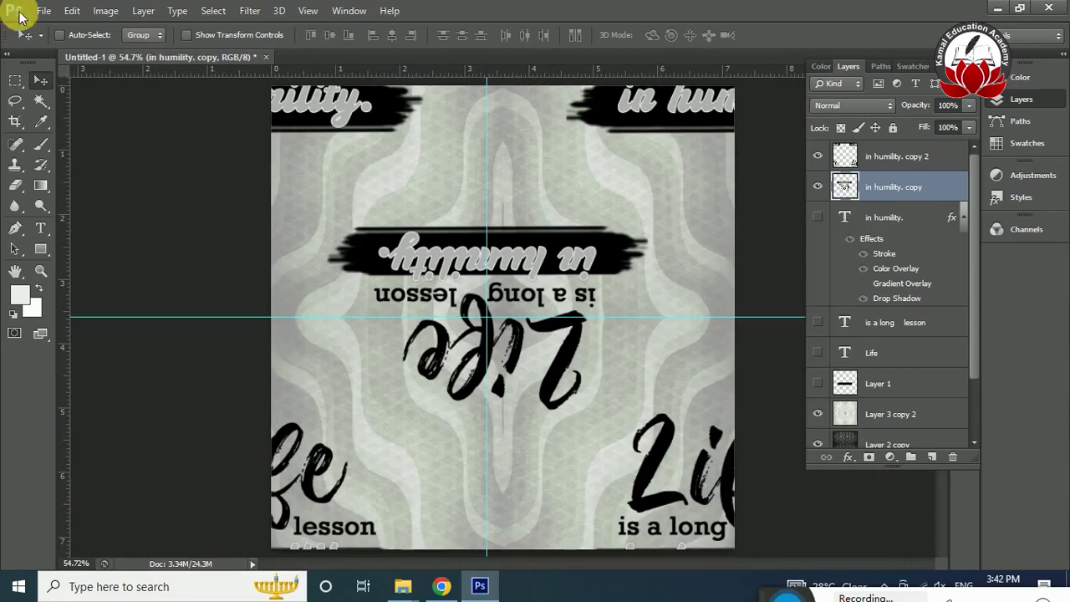
Create a new blank document
left_click(44, 10)
left_click(138, 30)
double_click(451, 306)
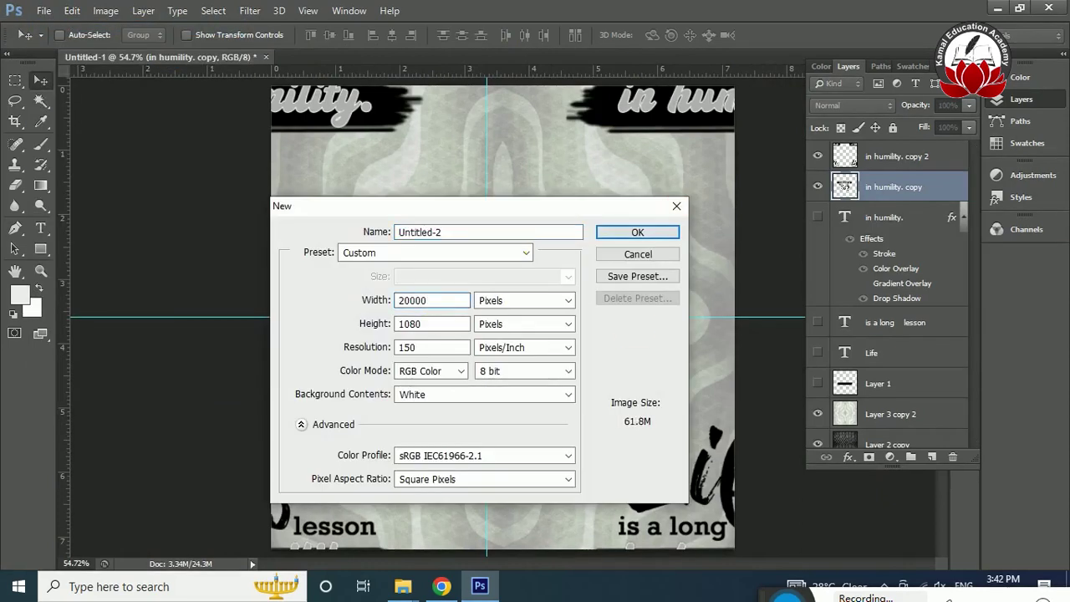
key("Return")
Fill the new document with the quote tile pattern and zoom in to check it
key("shift+F5")
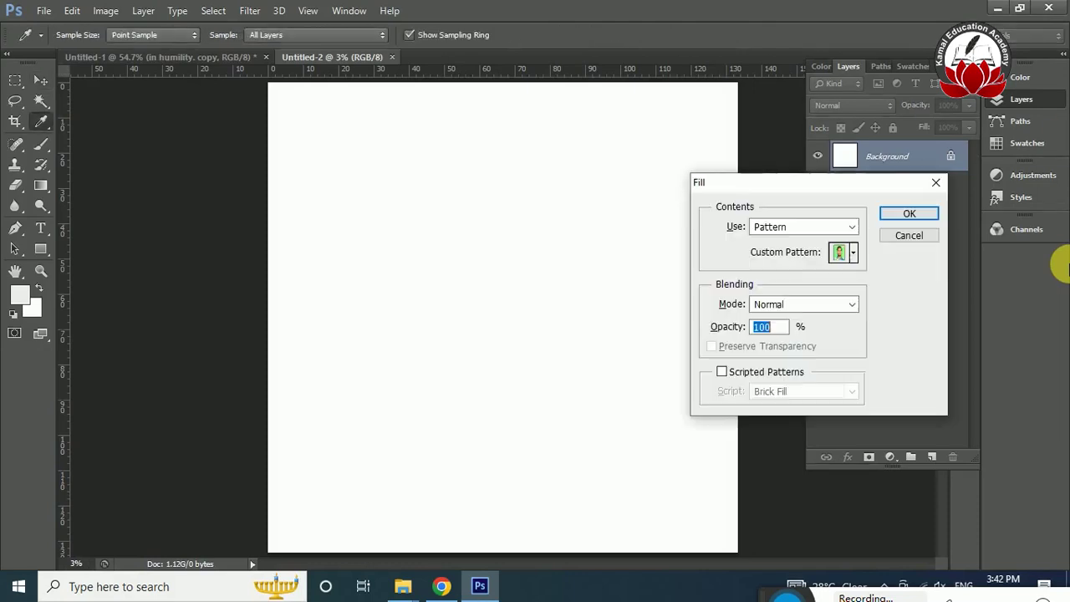
left_click(836, 253)
left_click(848, 360)
left_click(909, 214)
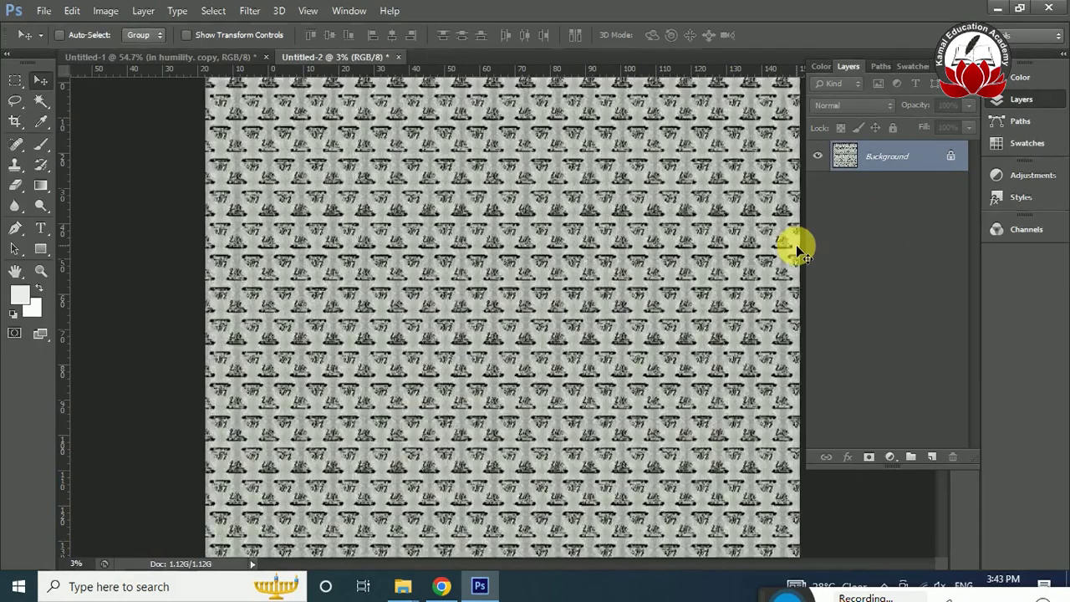
key("ctrl+plus")
key("ctrl+plus")
key("ctrl+plus")
key("ctrl+plus")
key("ctrl+plus")
key("ctrl+plus")
key("ctrl+plus")
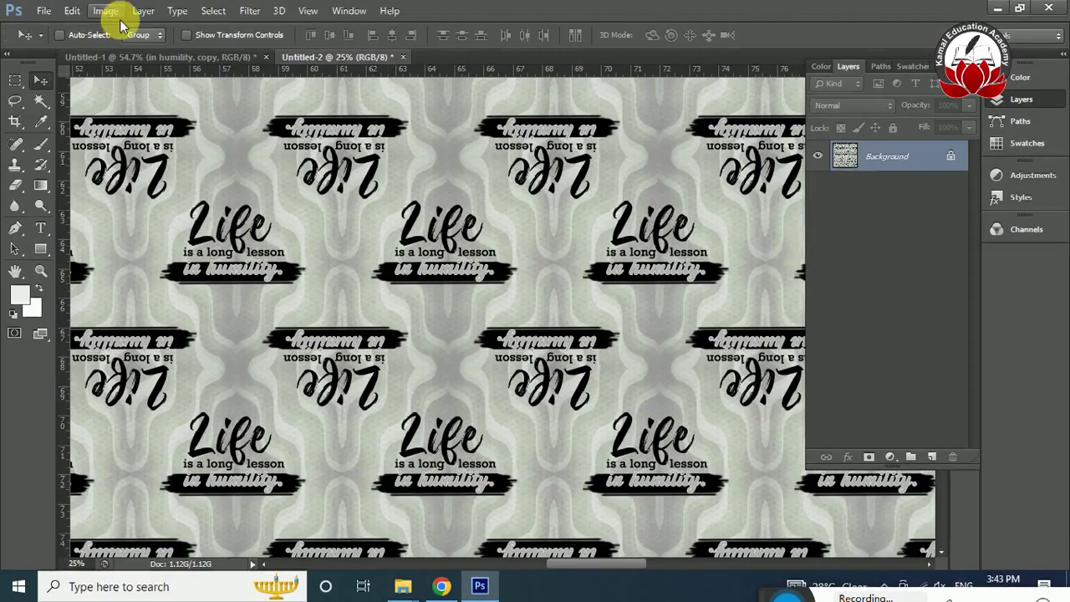
Return to Untitled-1 and begin saving it as 19122022 in TIFF format
key("ctrl+Tab")
left_click(43, 10)
left_click(130, 200)
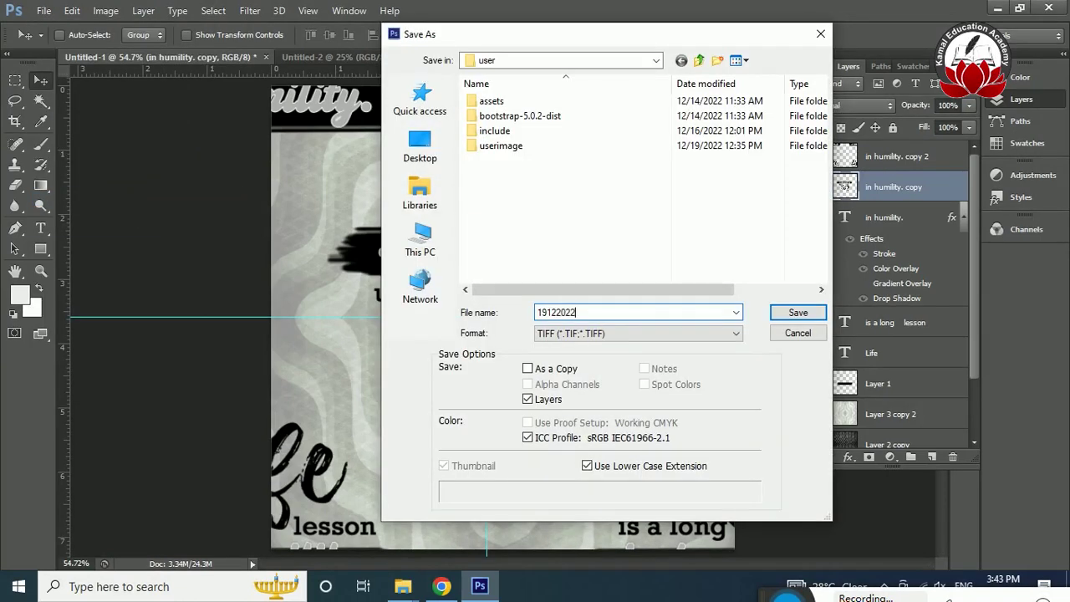
Confirm saving the tile as 19122022.tif and look at the web export options
key("Return")
key("Return")
key("Return")
left_click(43, 10)
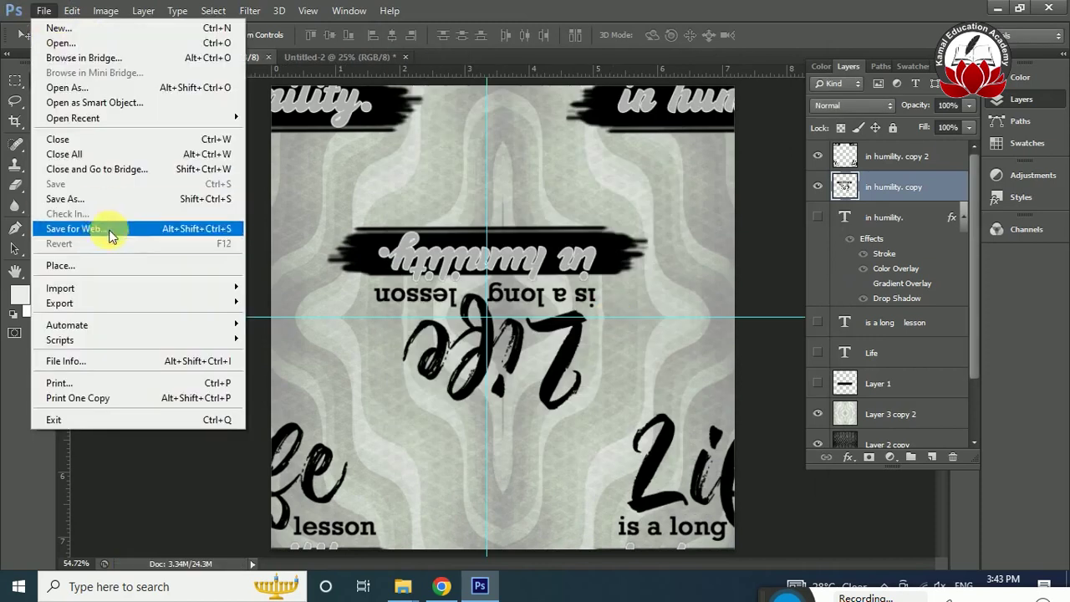
left_click(107, 238)
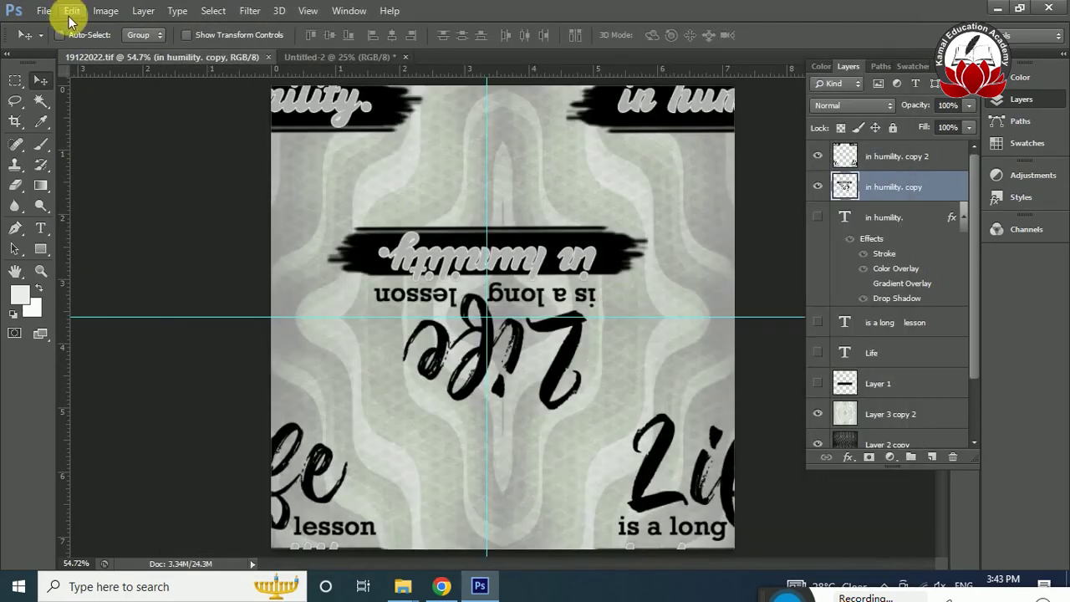
Save a JPEG copy 19122022.jpg into Downloads, then switch to the mydigitex fabric page
left_click(44, 10)
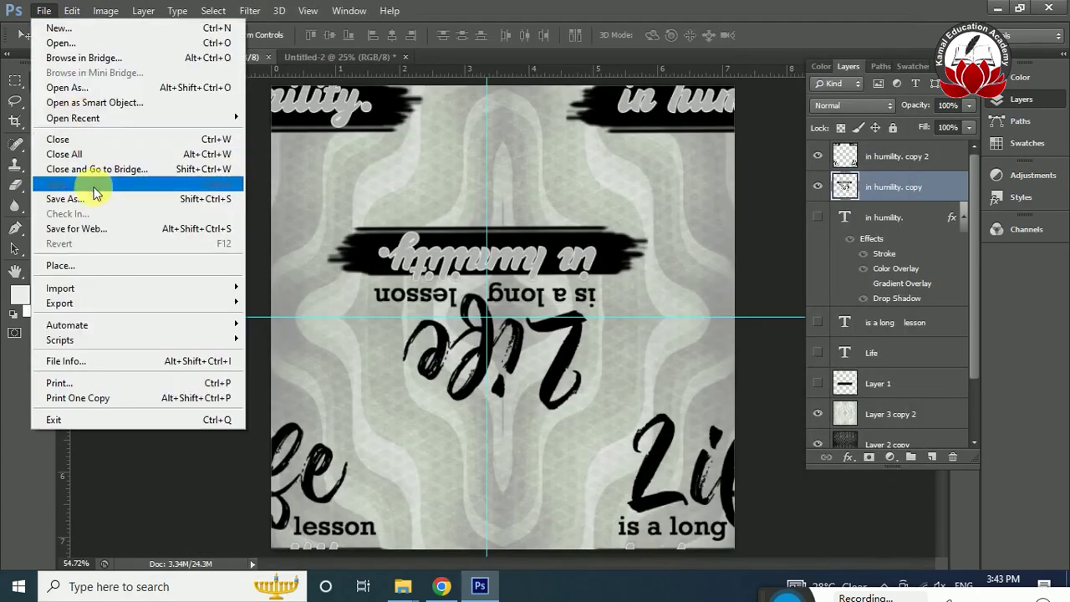
left_click(75, 199)
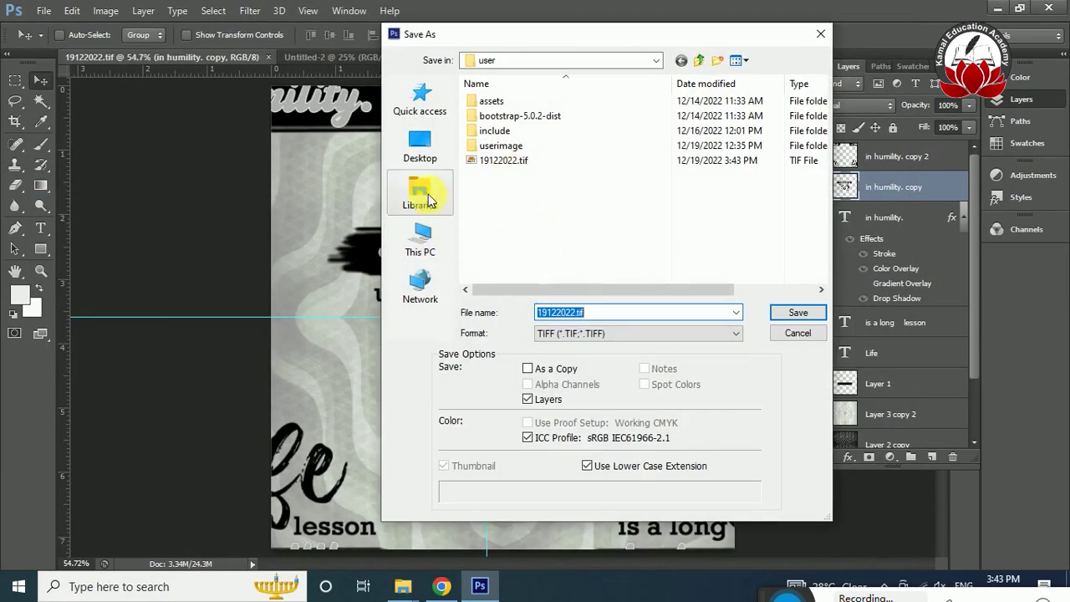
left_click(656, 60)
left_click(585, 171)
left_click(638, 333)
left_click(586, 444)
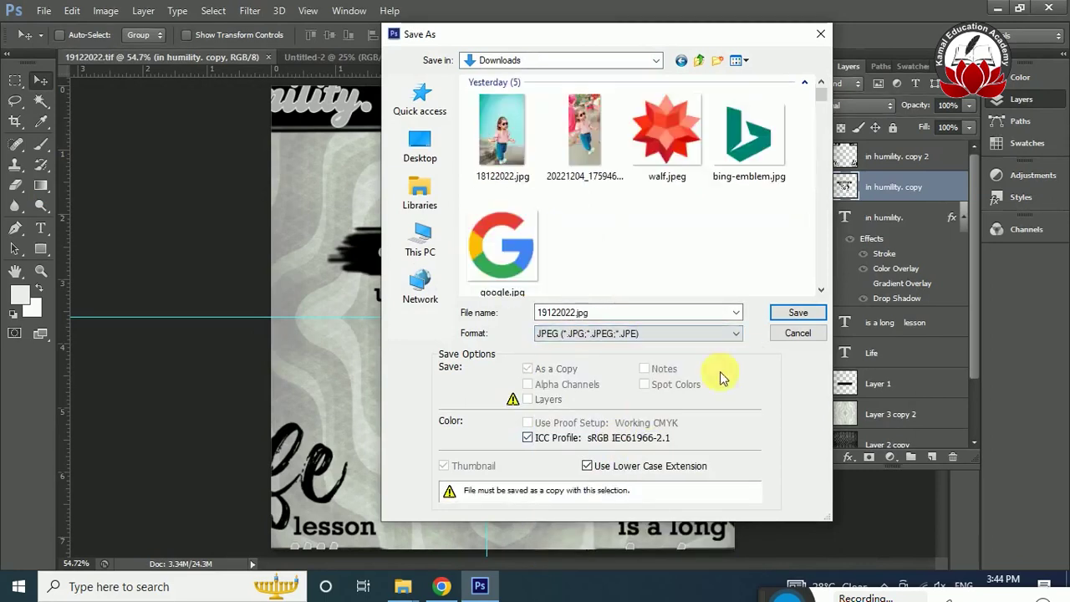
left_click(798, 312)
left_click(627, 143)
left_click(996, 8)
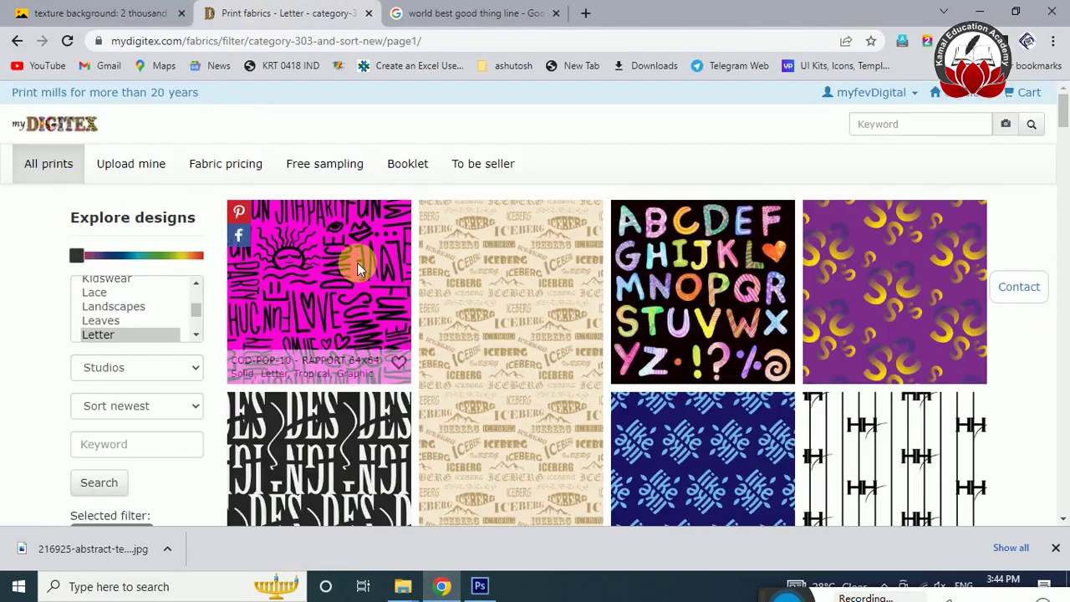
left_click(357, 263)
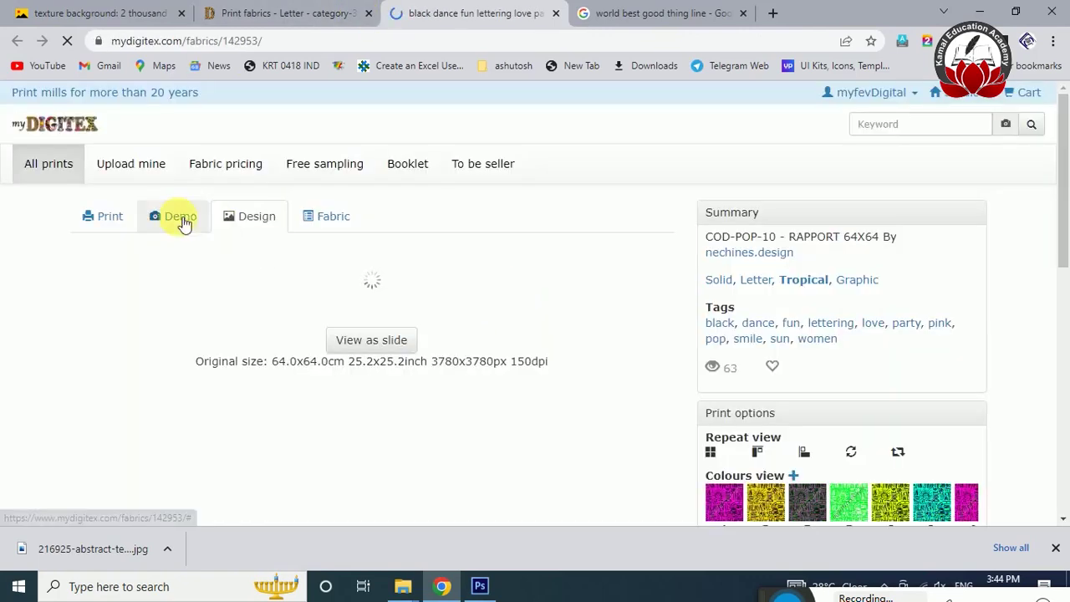
Open the fabric's Demo previews and show the All garment category
left_click(179, 220)
scroll(337, 309, "down", 3)
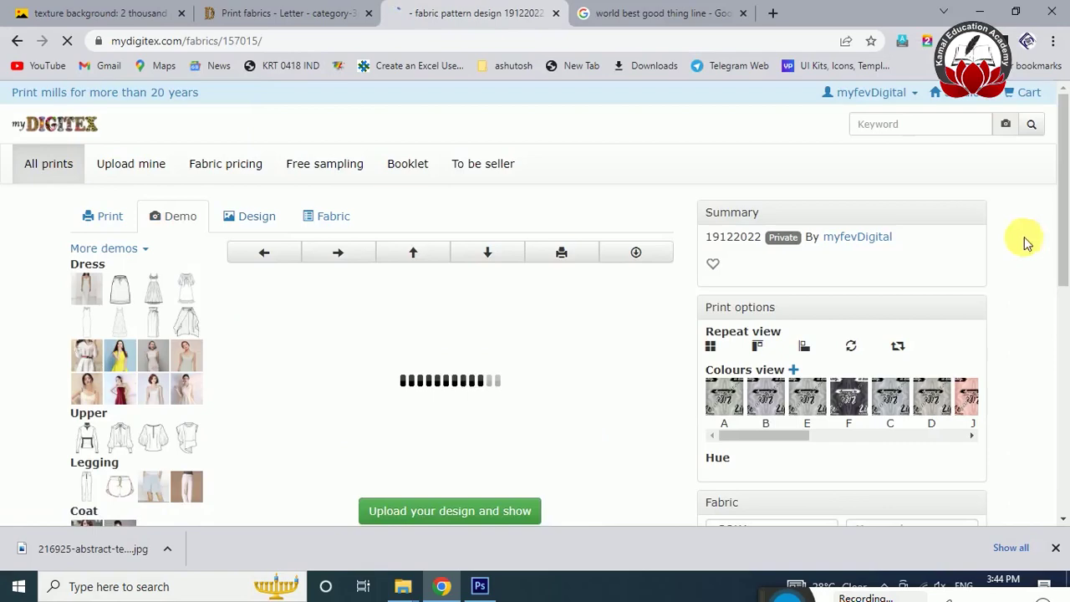
scroll(1064, 259, "down", 2)
mouse_move(1063, 259)
left_mouse_down()
mouse_move(1060, 310)
mouse_move(1060, 216)
mouse_move(1043, 330)
left_mouse_up()
left_click(107, 306)
left_click(136, 334)
scroll(1037, 343, "down", 2)
scroll(1032, 318, "up", 4)
scroll(1032, 250, "up", 2)
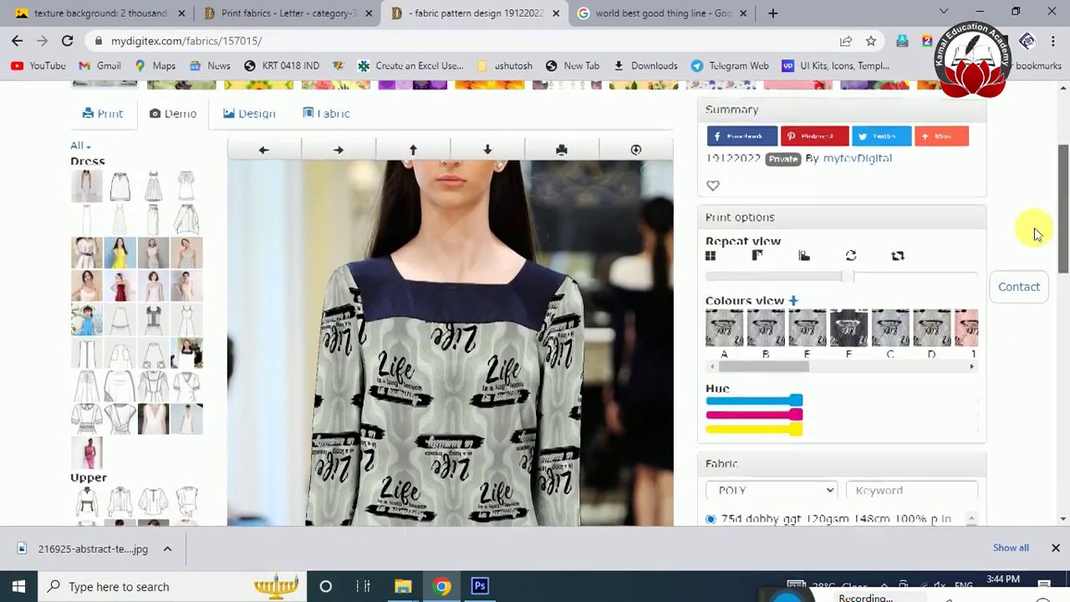
Preview the pattern on the first dress and download it as 19122022 (1).jpg
left_click(90, 257)
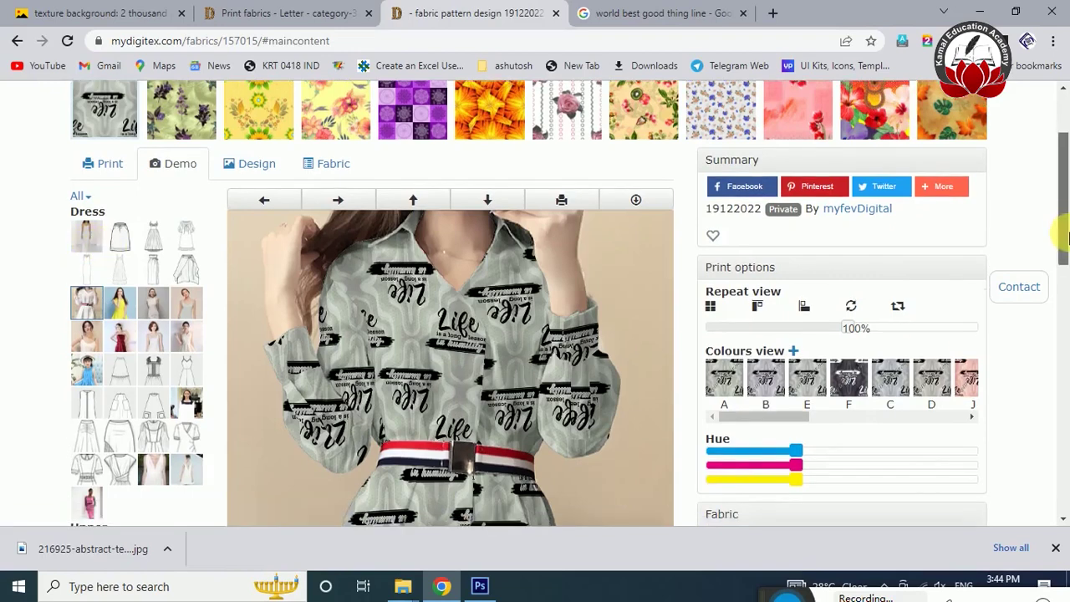
left_click_drag(1061, 171, 1060, 355)
scroll(735, 205, "up", 10)
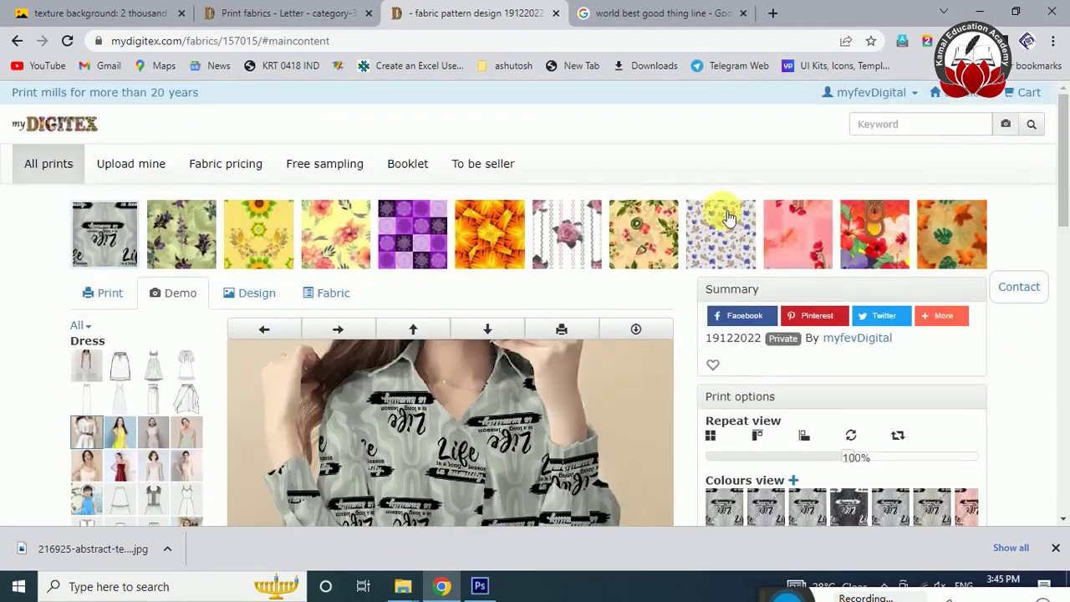
left_click(631, 330)
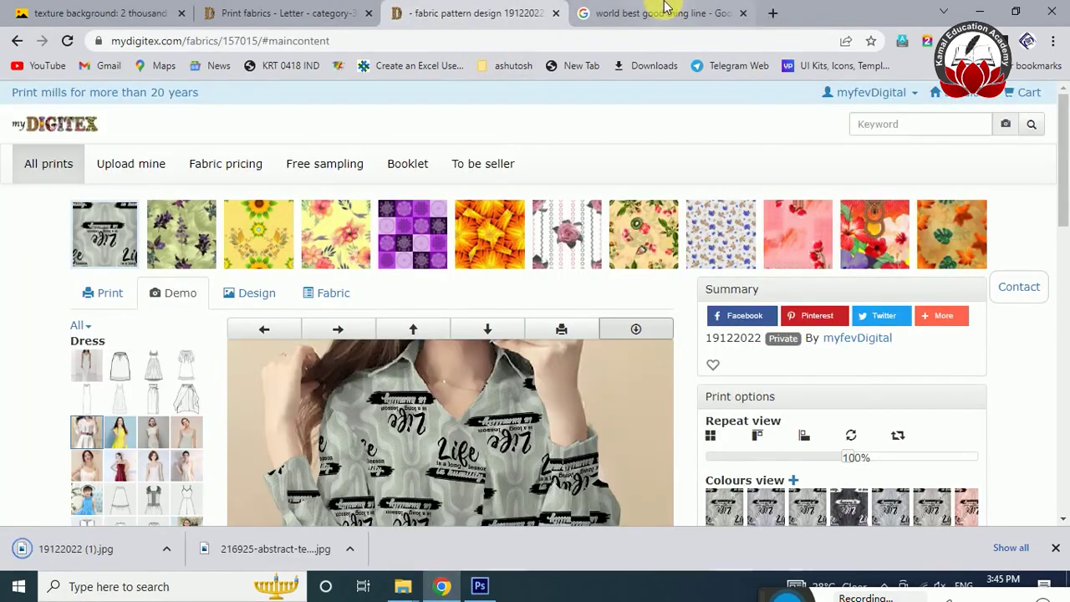